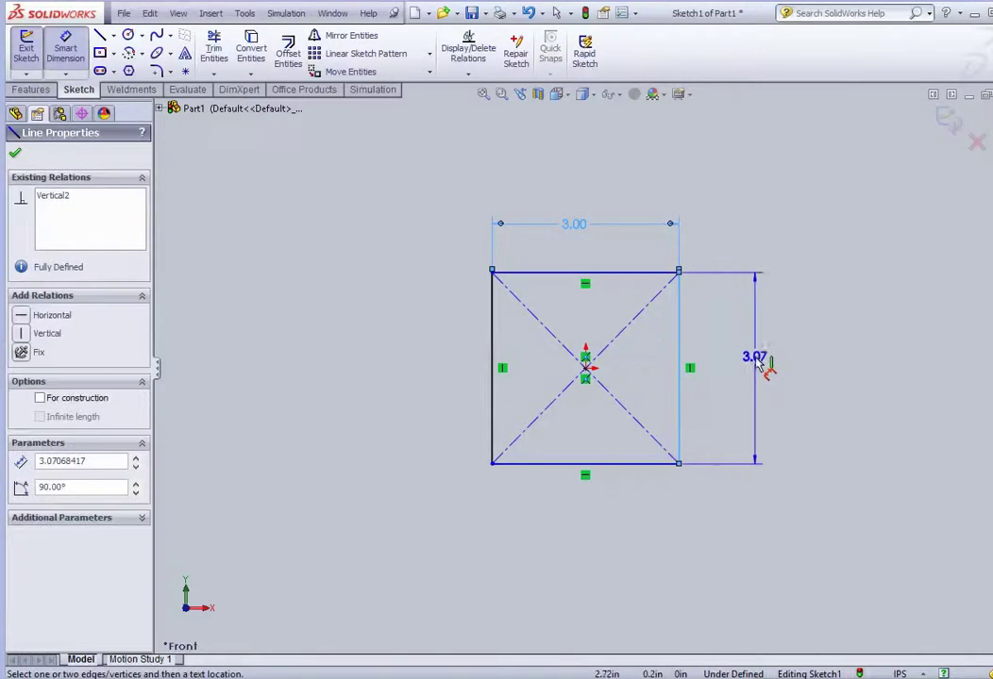
Set the square's height dimension to 3.00 in.
text(3.00in)
key(Return)
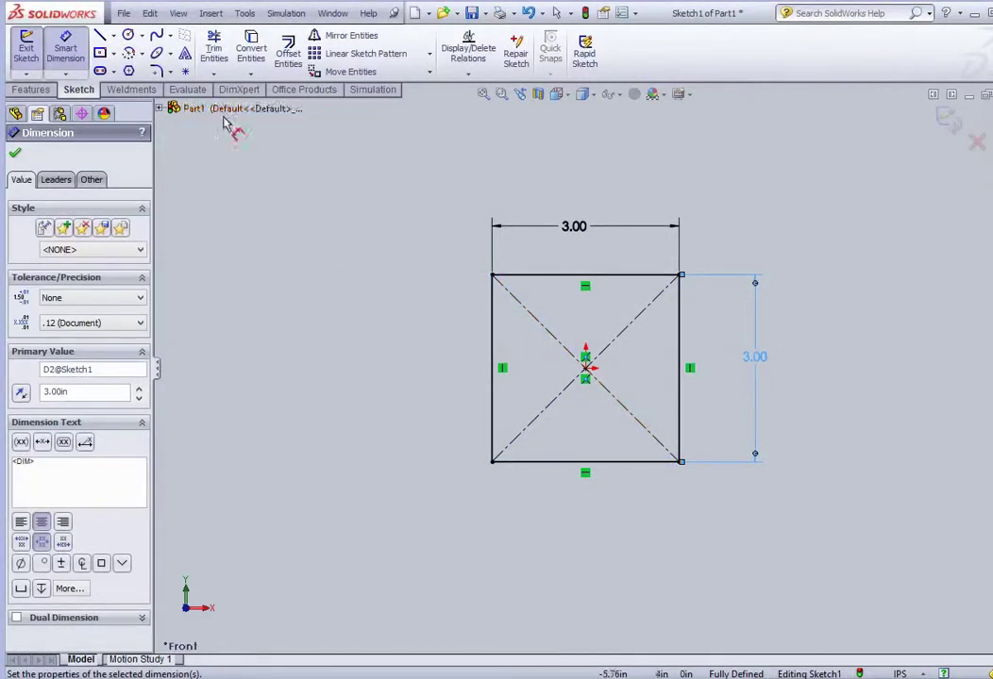
Offset the square's outline 0.25 in inward as a full chain, with the offset dimension added.
click(288, 51)
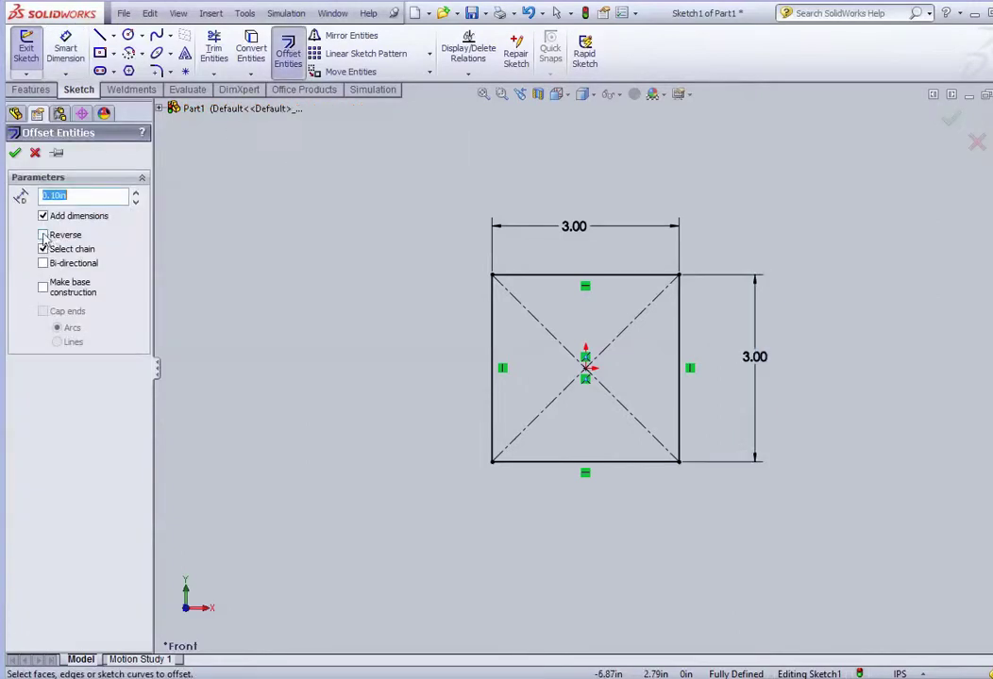
click(55, 195)
key(Return)
click(43, 235)
click(544, 279)
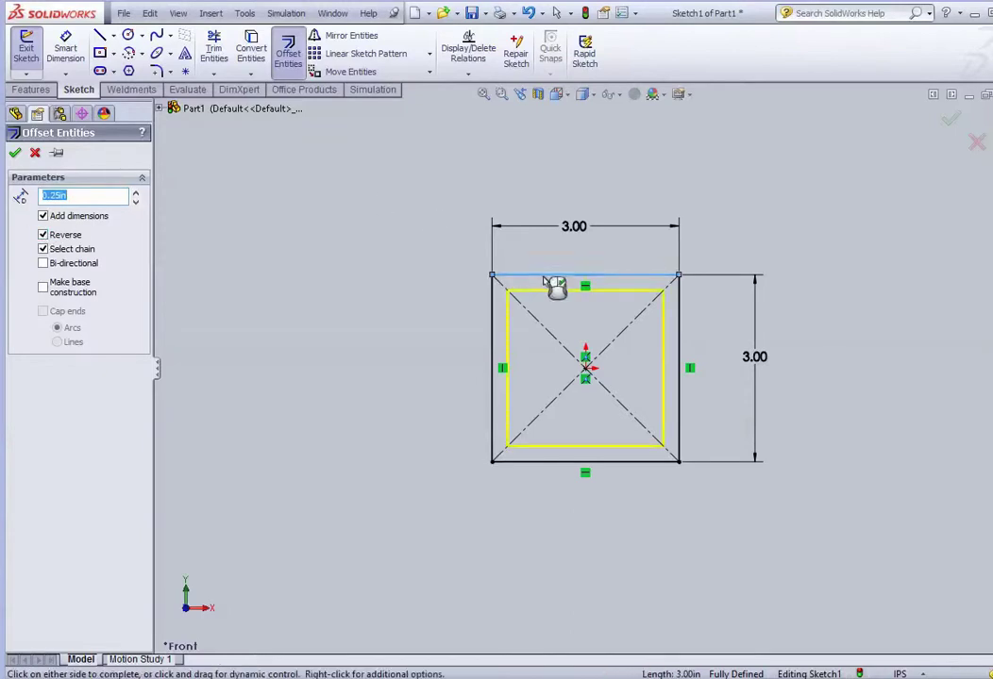
click(14, 152)
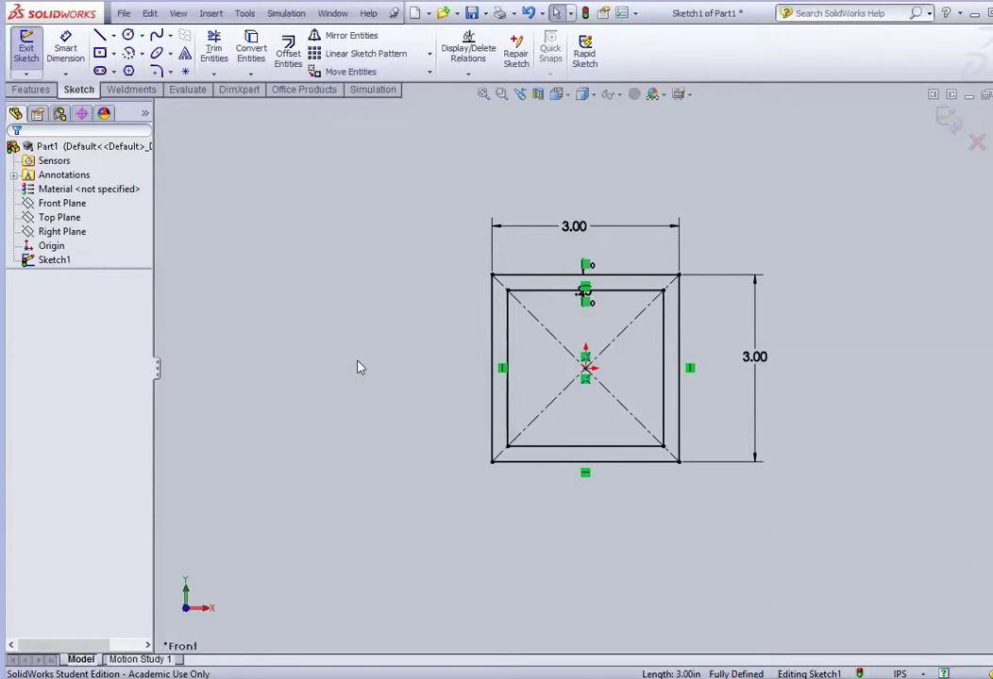
Round all four corners of the outer square with 0.50 in sketch fillets.
click(158, 72)
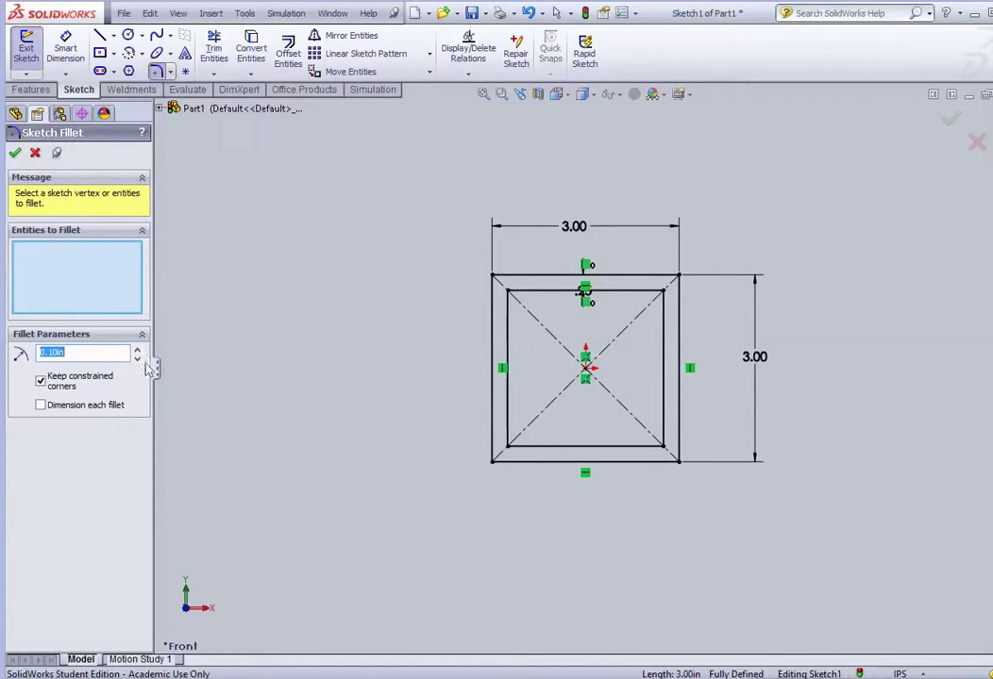
click(55, 353)
click(679, 277)
click(492, 277)
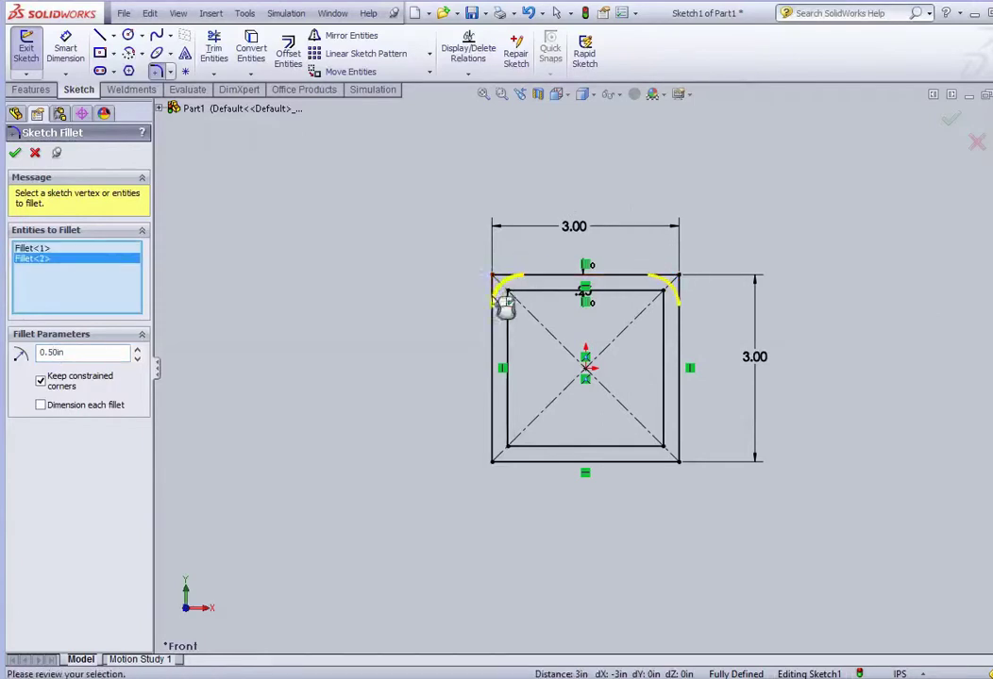
click(493, 462)
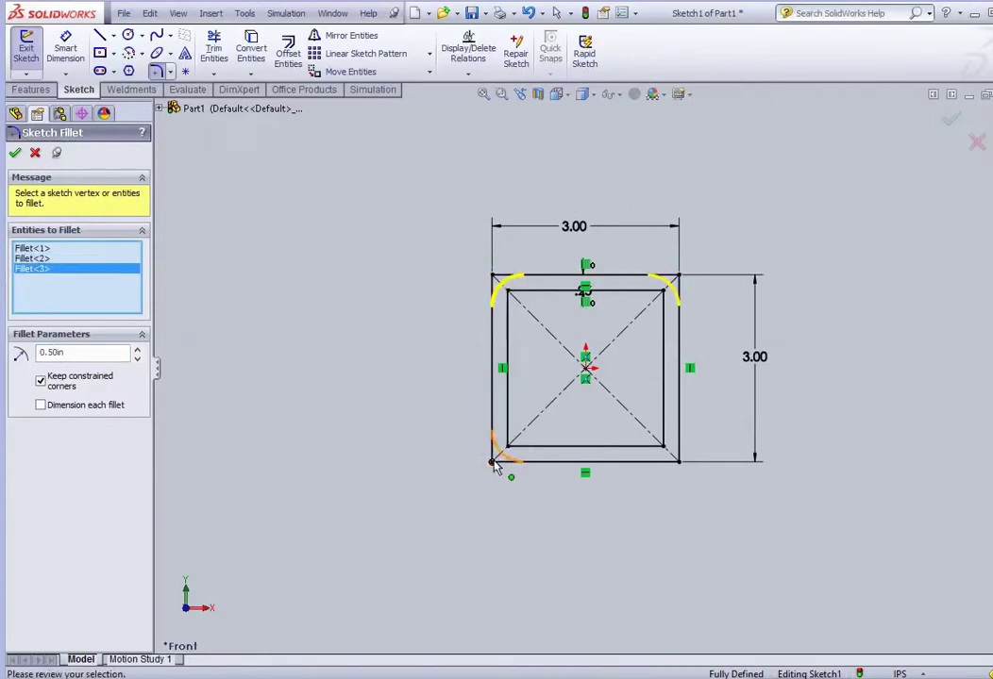
click(679, 462)
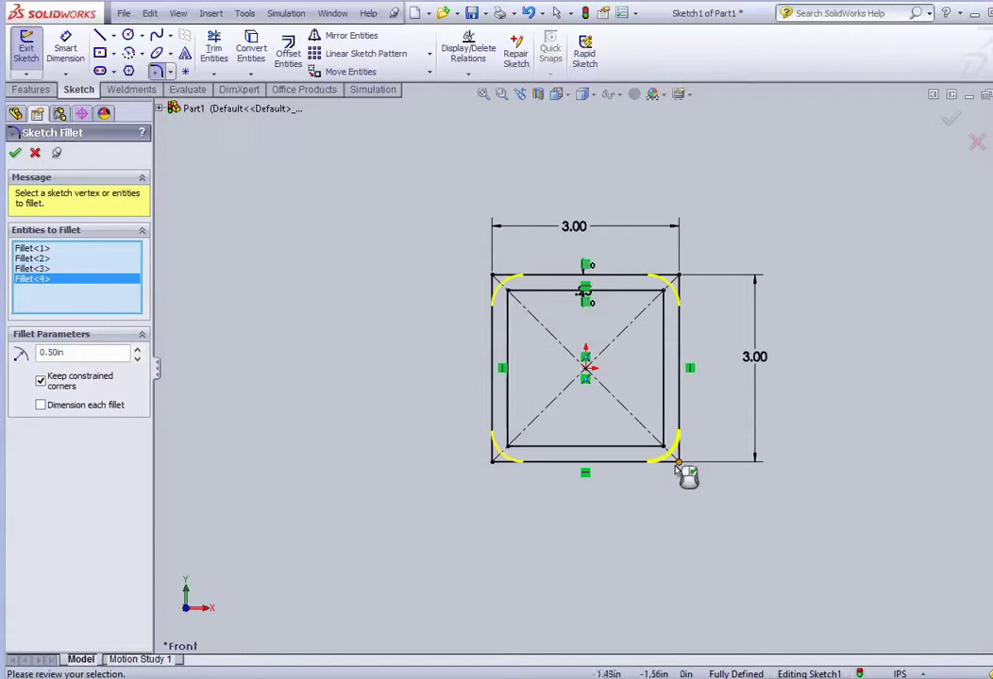
click(15, 153)
Round all four corners of the inner square with 0.25 in sketch fillets and finish the Sketch Fillet command.
click(158, 75)
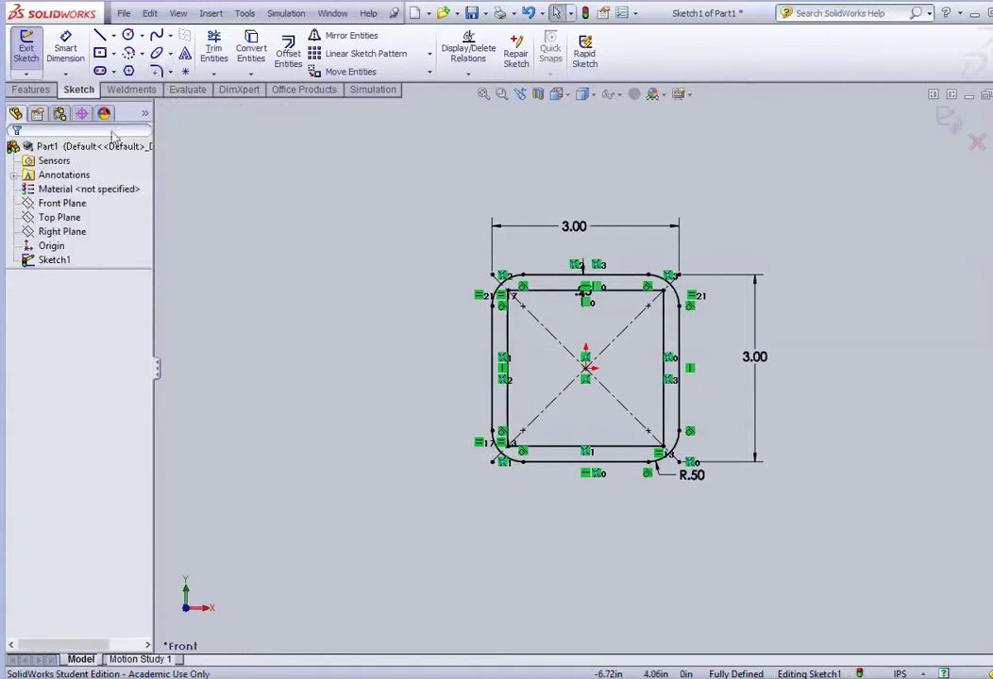
click(156, 72)
click(50, 352)
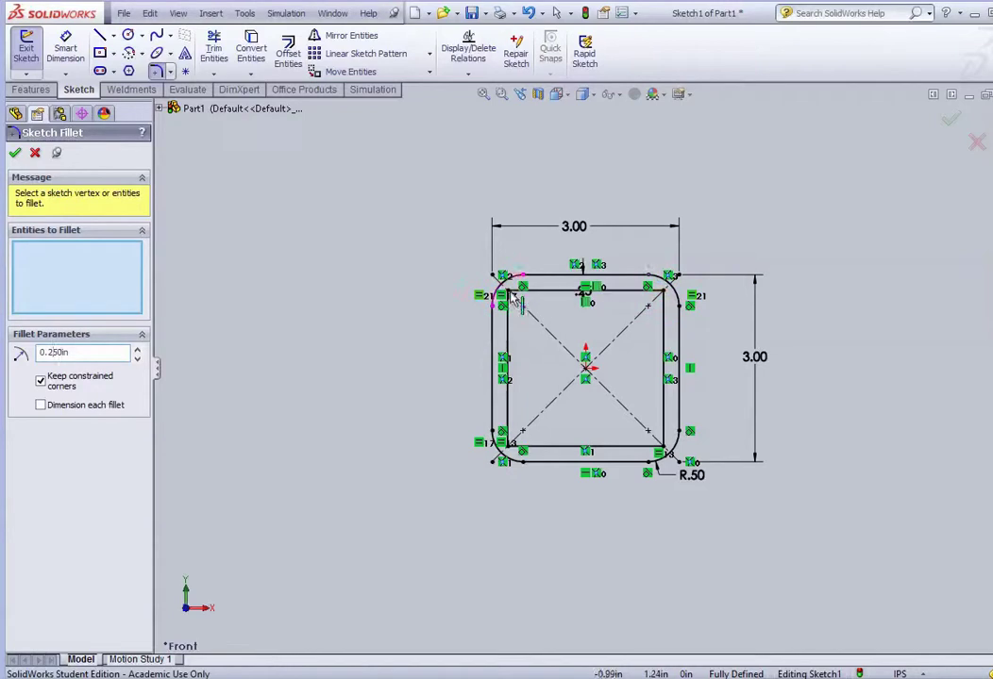
click(509, 296)
click(665, 291)
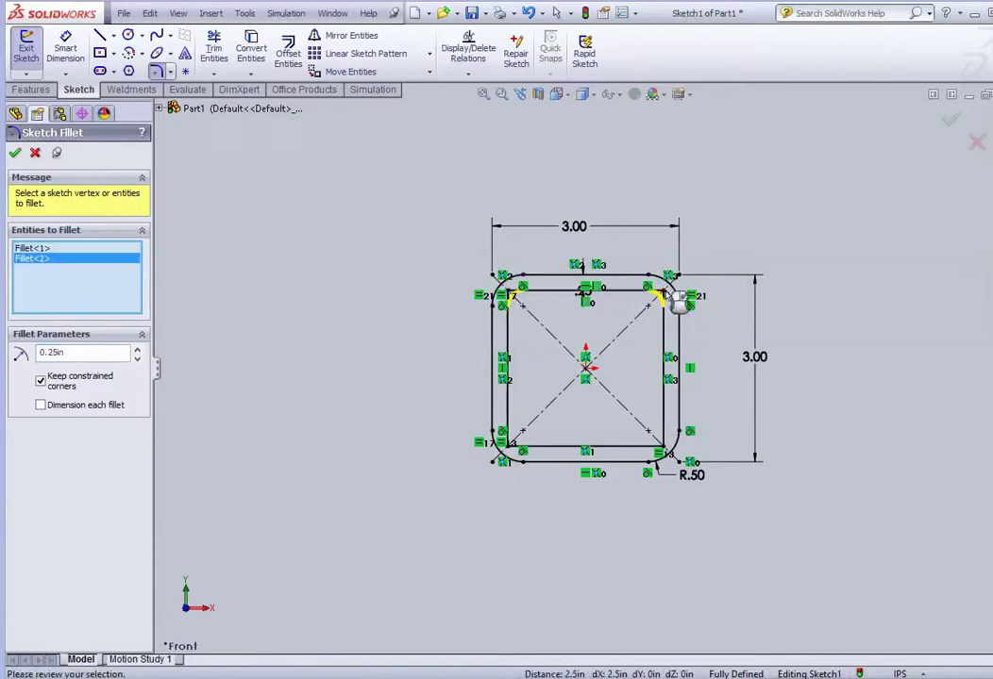
click(662, 449)
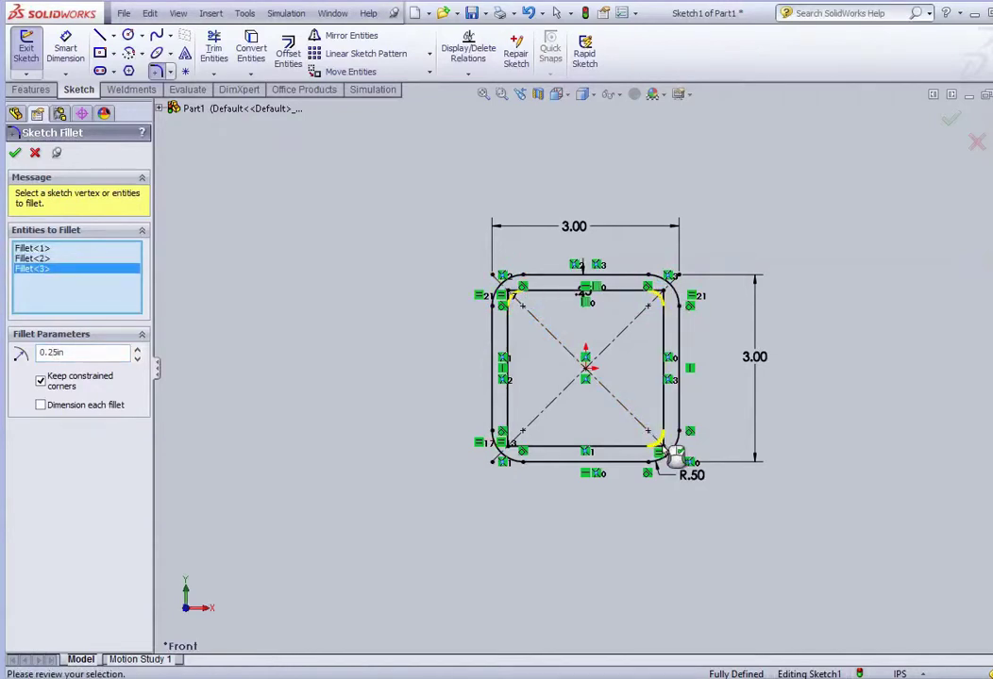
click(515, 451)
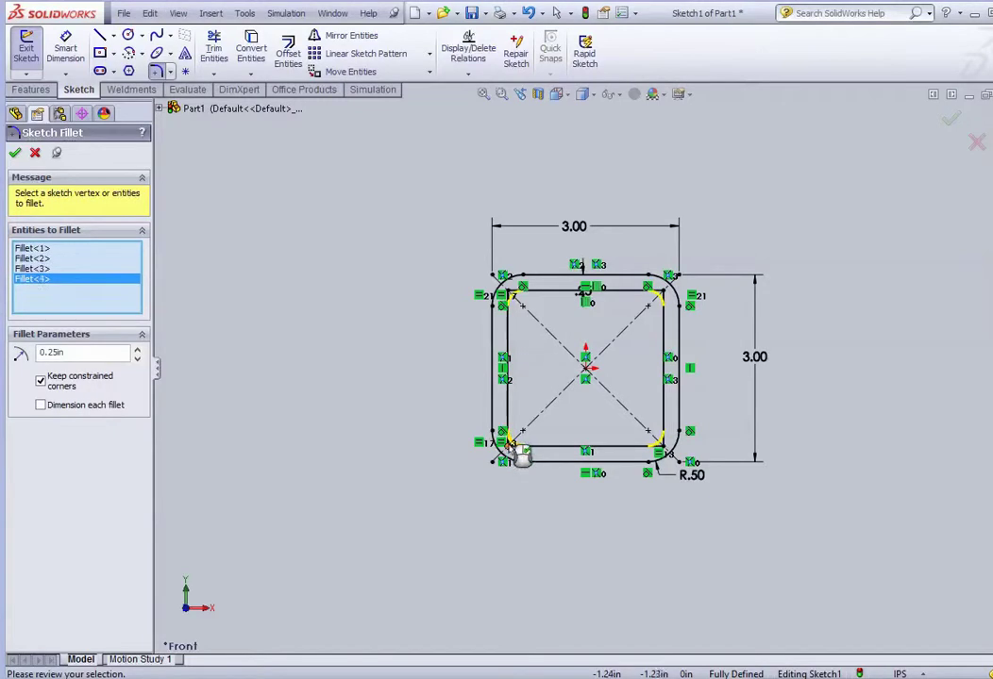
click(15, 152)
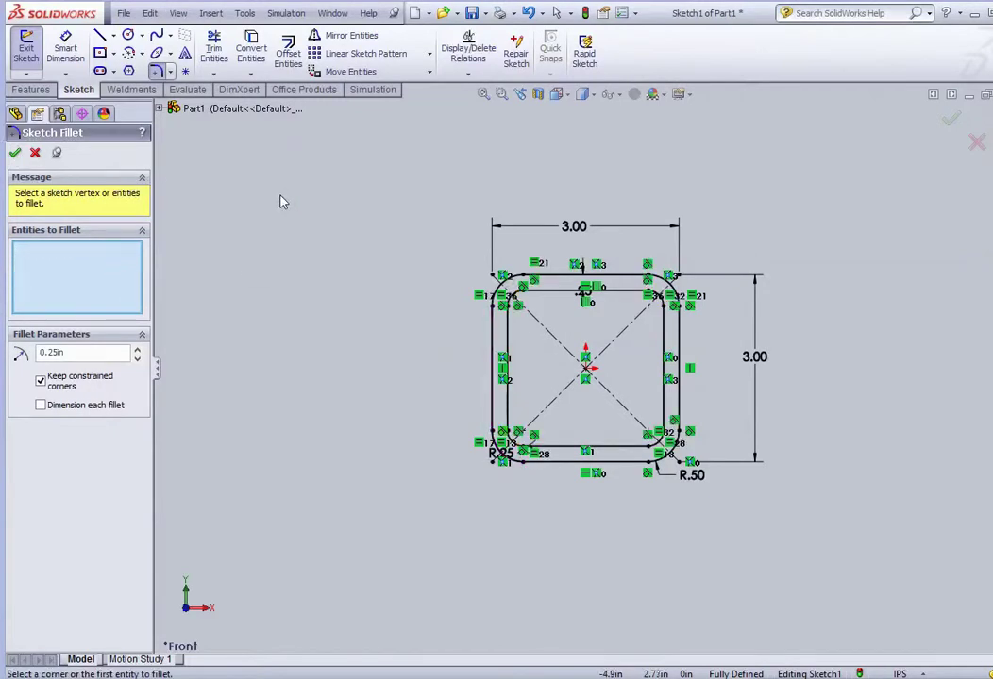
click(15, 154)
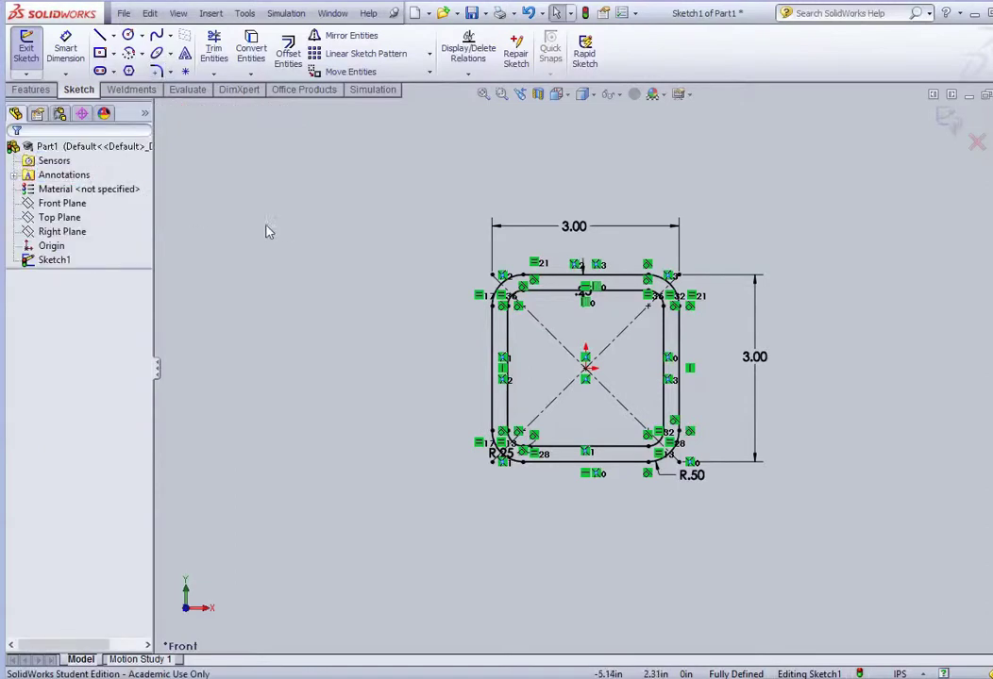
Exit the sketch and start saving the part under a new name with Sketch1 selected.
click(29, 57)
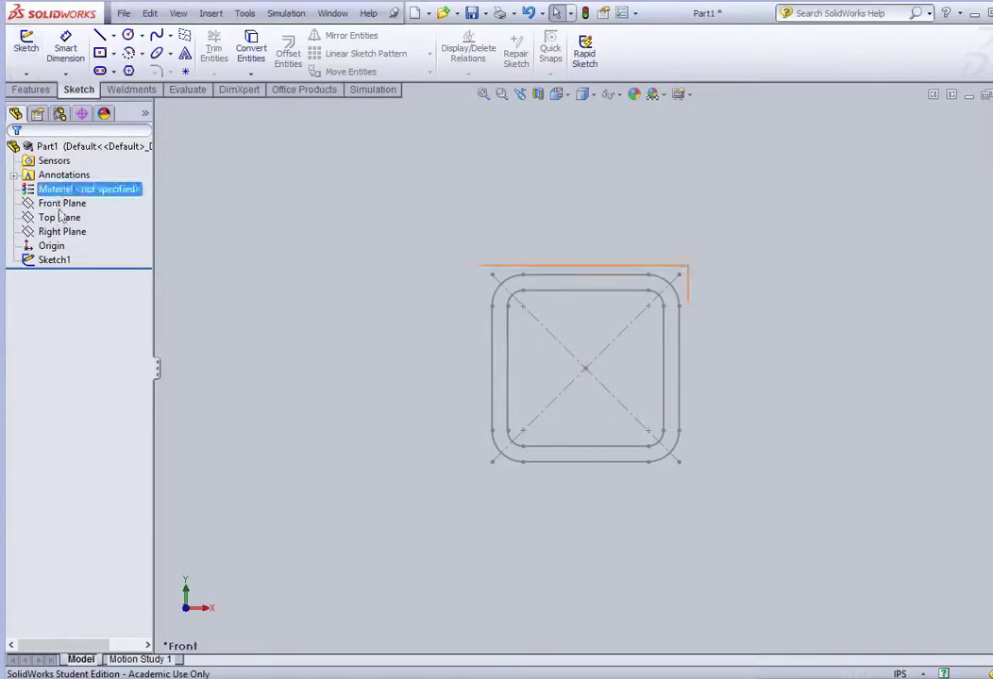
click(52, 261)
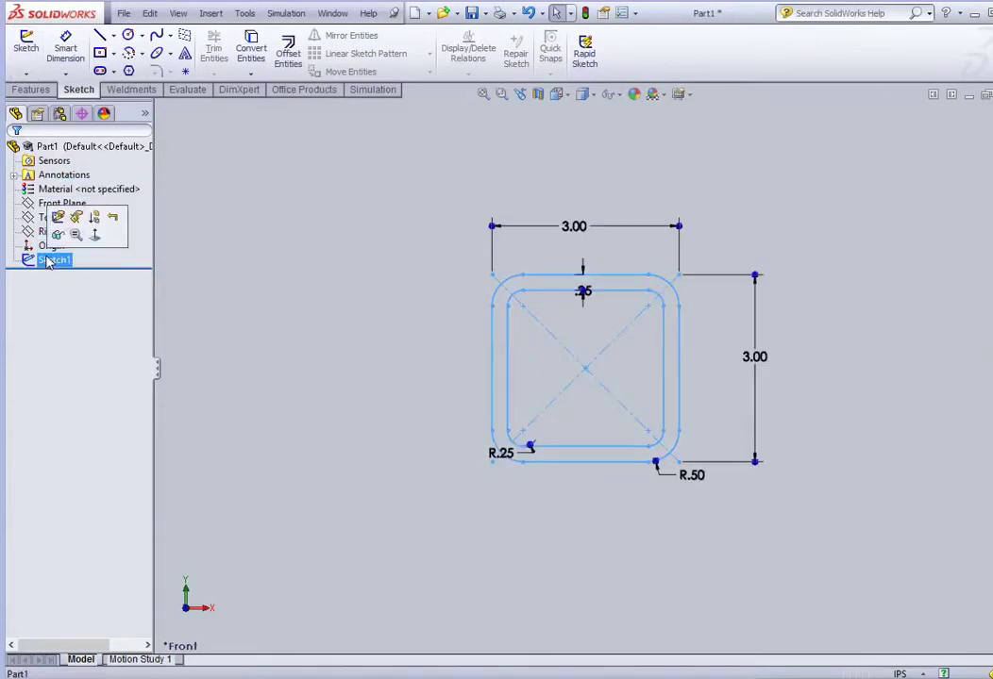
click(124, 14)
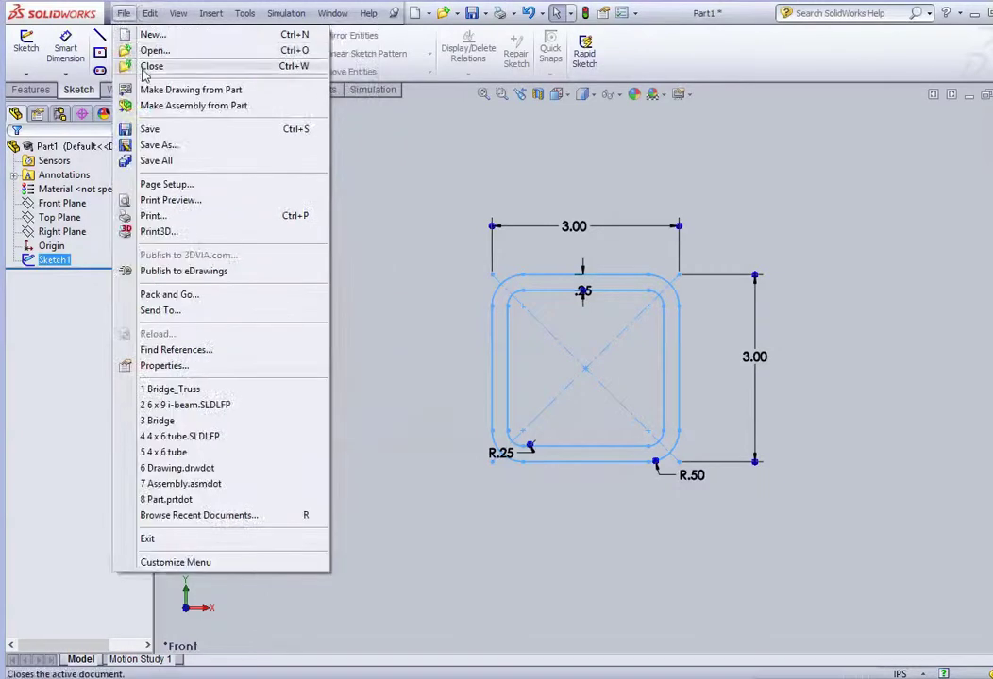
click(154, 148)
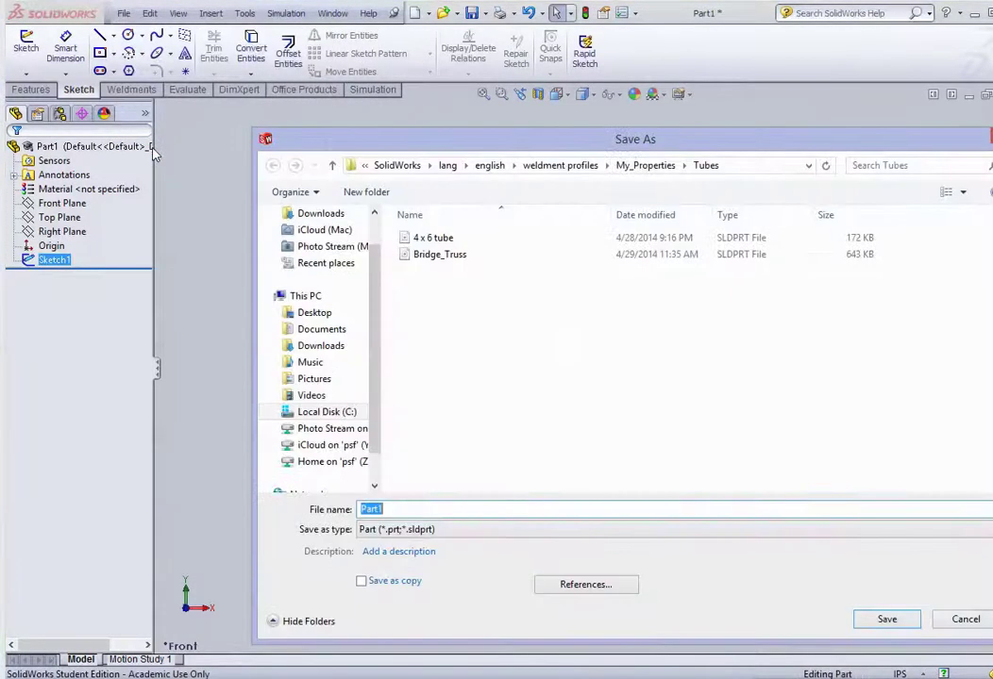
Set the save location to C:\Program Files\SolidWorks Corp\SolidWorks\lang\english\weldment profiles.
click(312, 417)
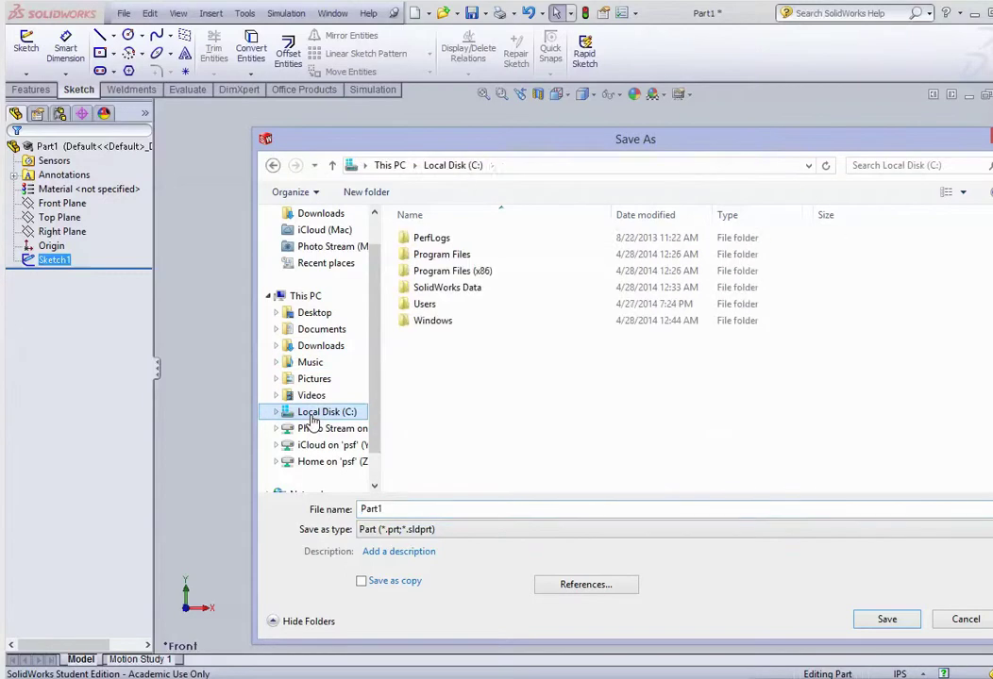
click(432, 260)
double_click(432, 257)
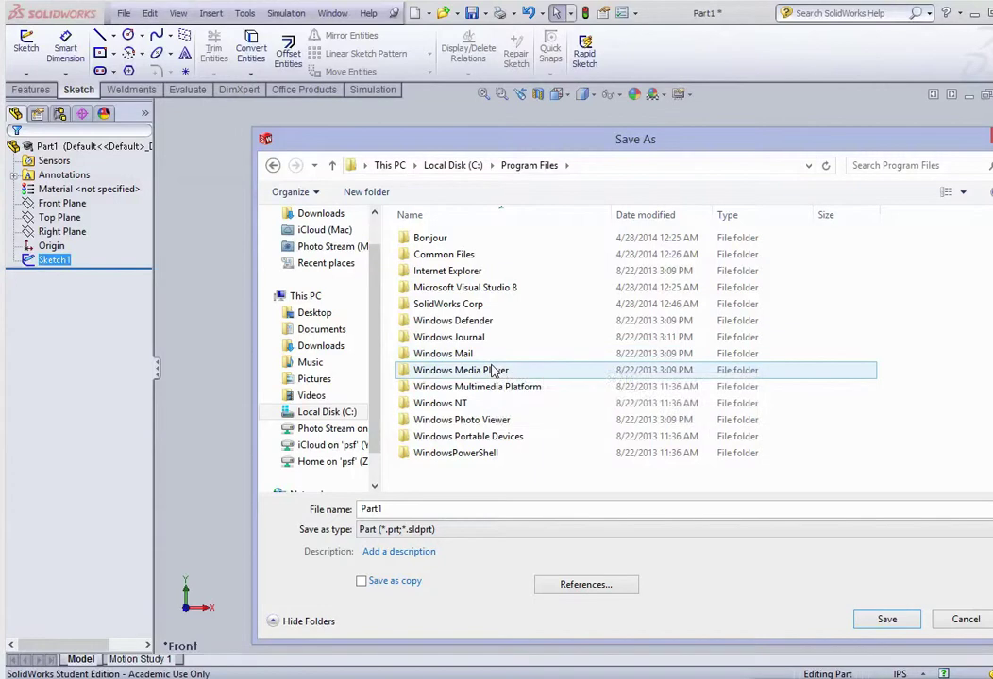
click(457, 306)
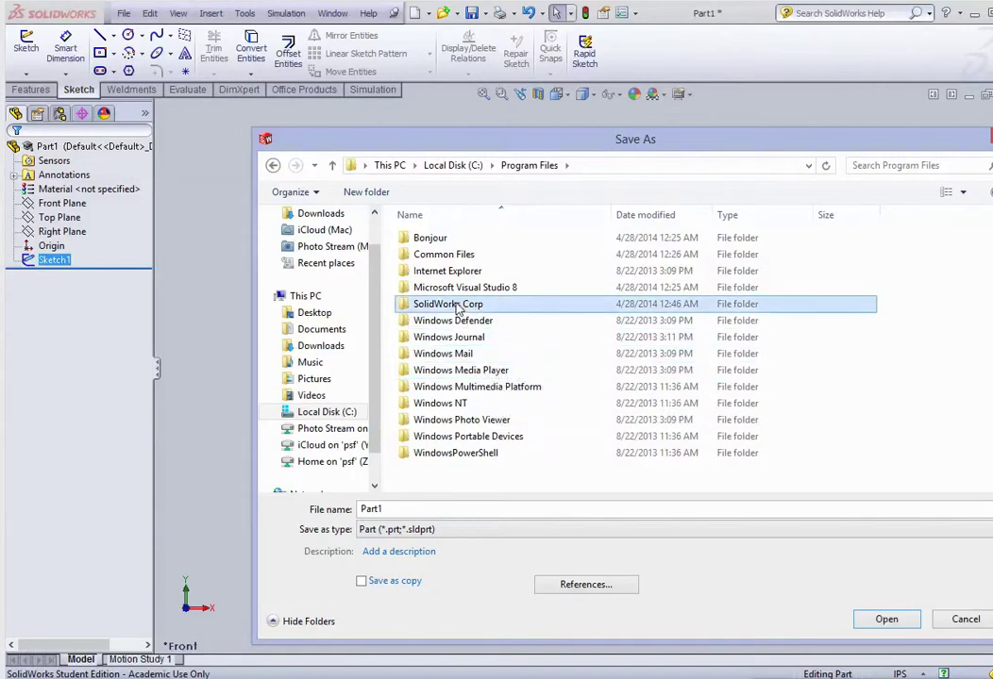
double_click(457, 306)
double_click(439, 239)
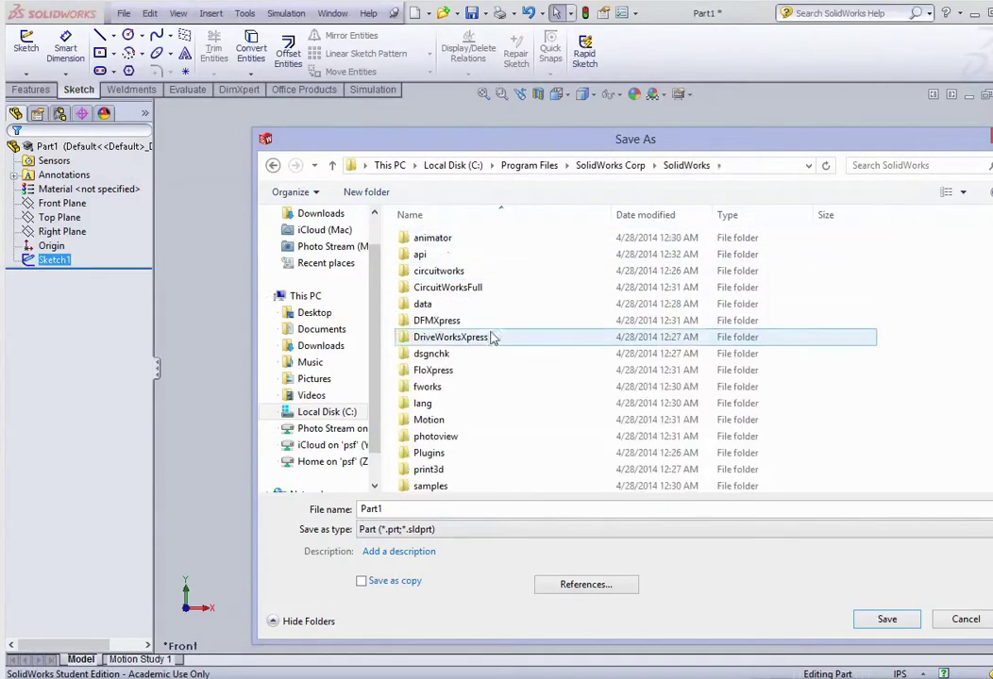
double_click(424, 403)
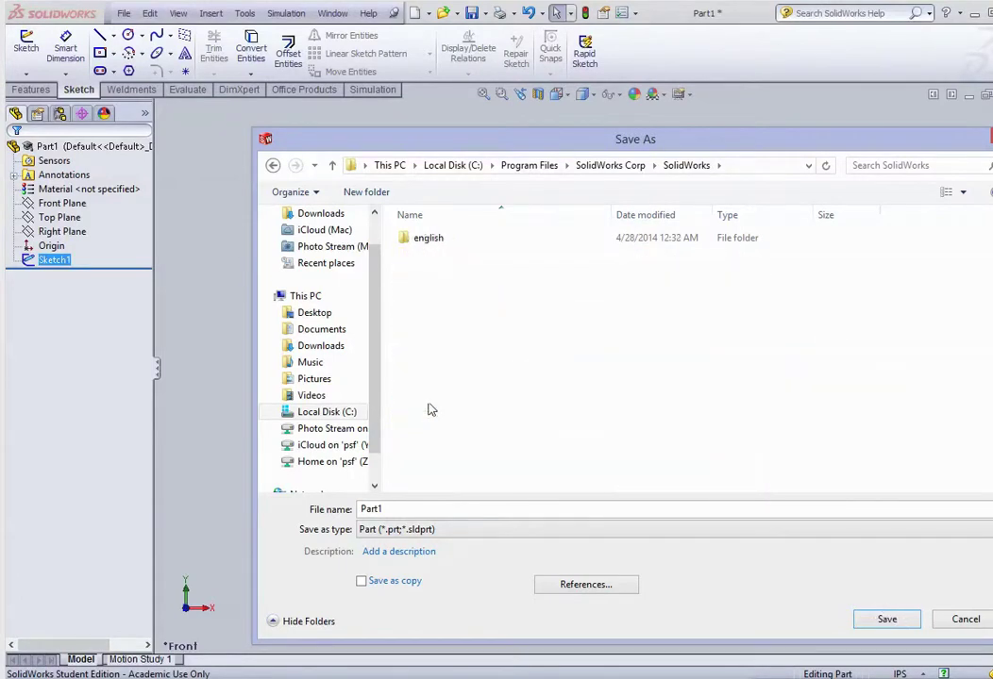
double_click(427, 242)
click(441, 405)
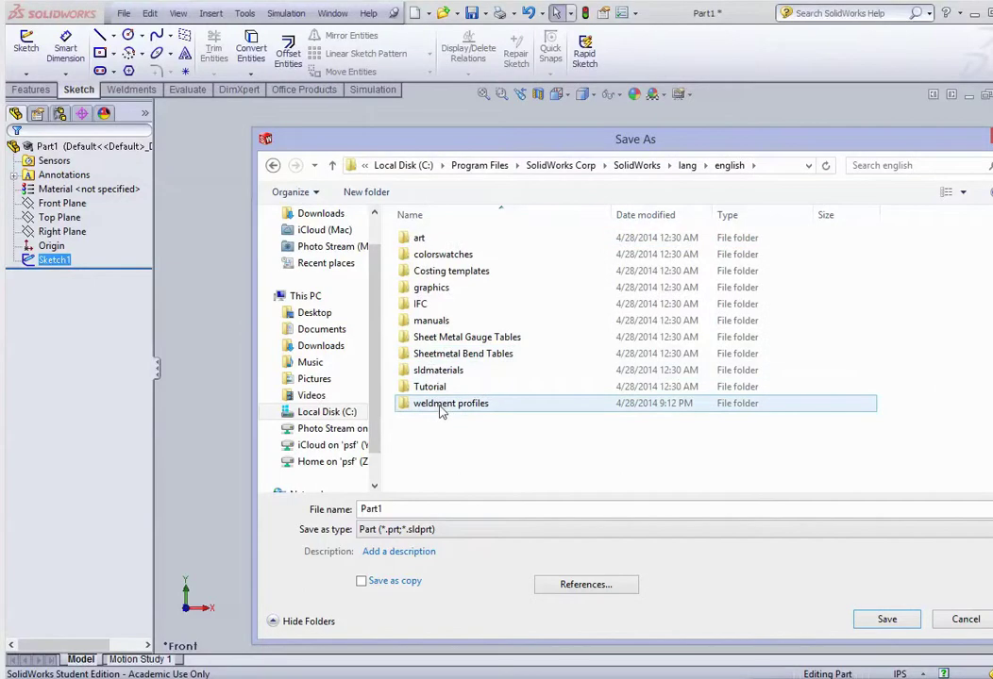
double_click(441, 406)
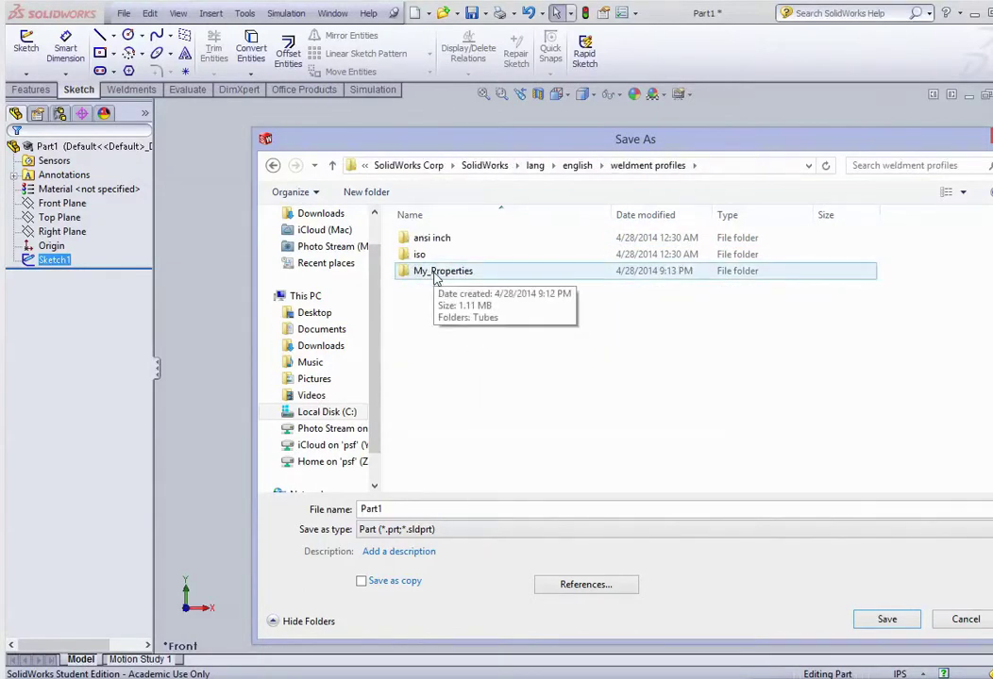
Create a folder named New_Profiles inside weldment profiles, granting the administrator permission it requires.
right_click(444, 348)
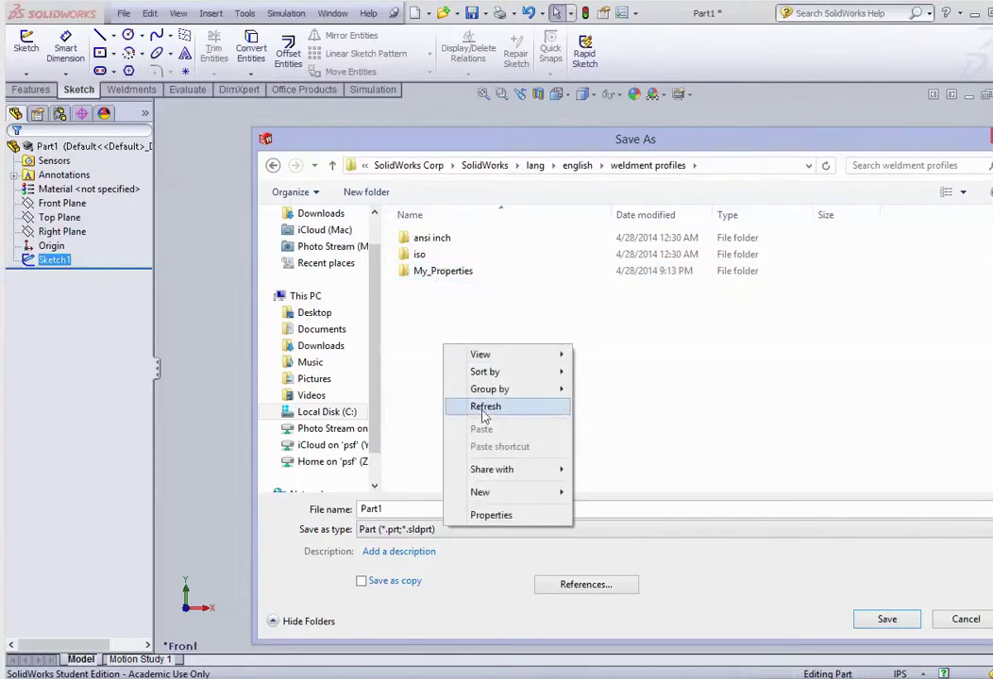
mouse_move(501, 495)
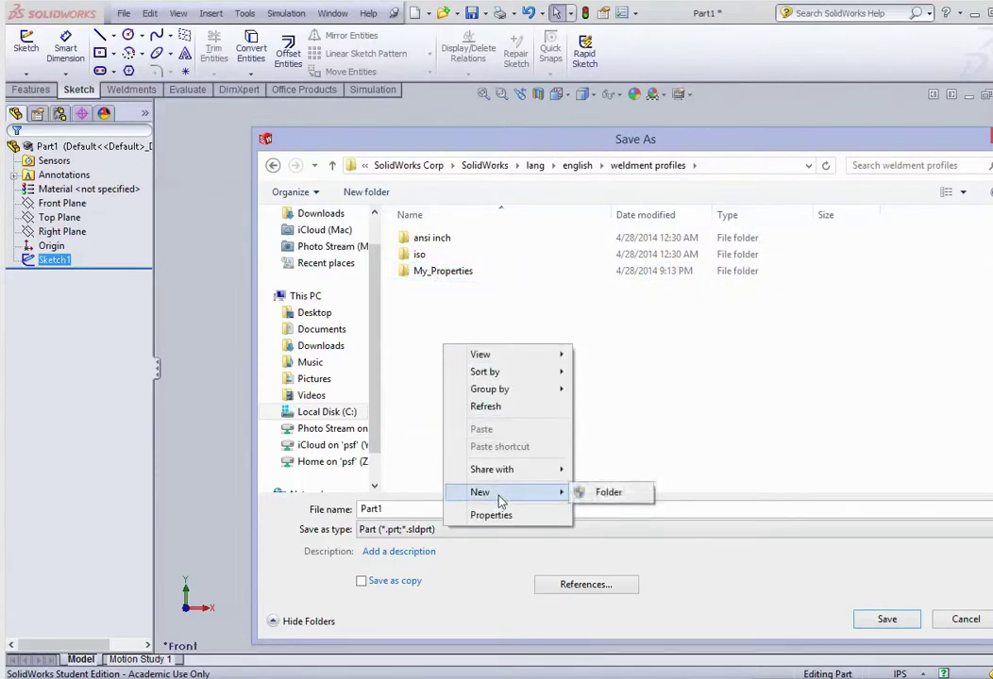
click(587, 492)
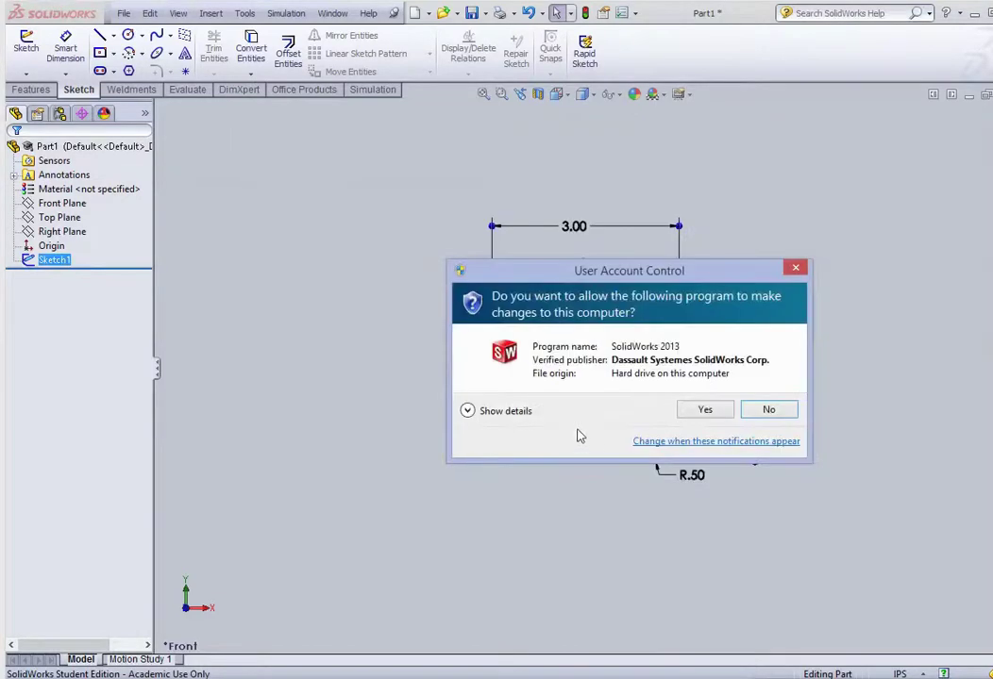
click(705, 412)
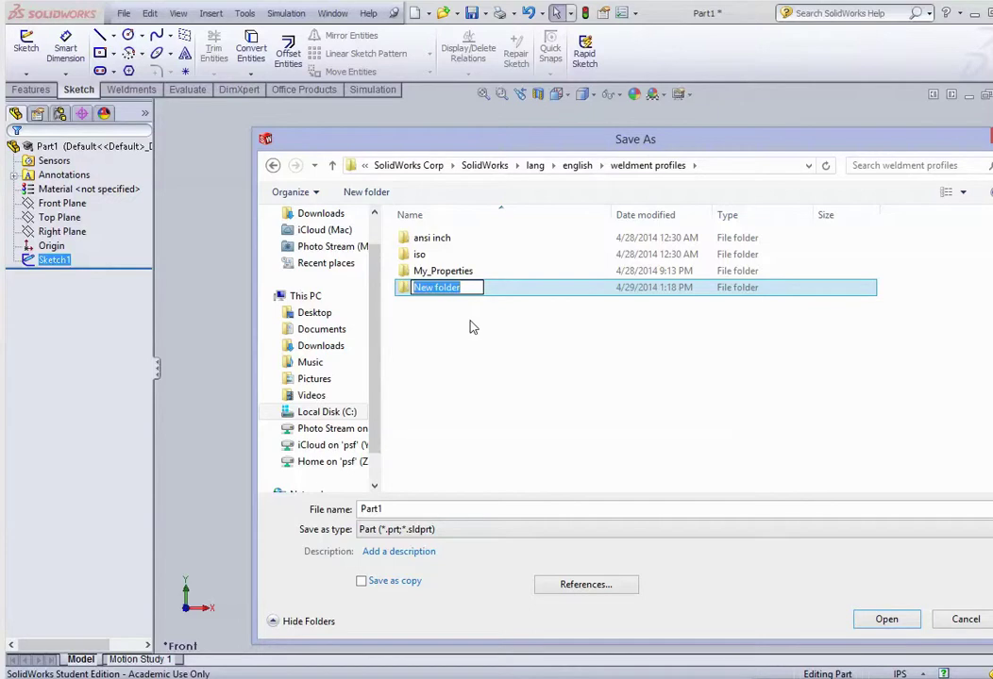
text(N)
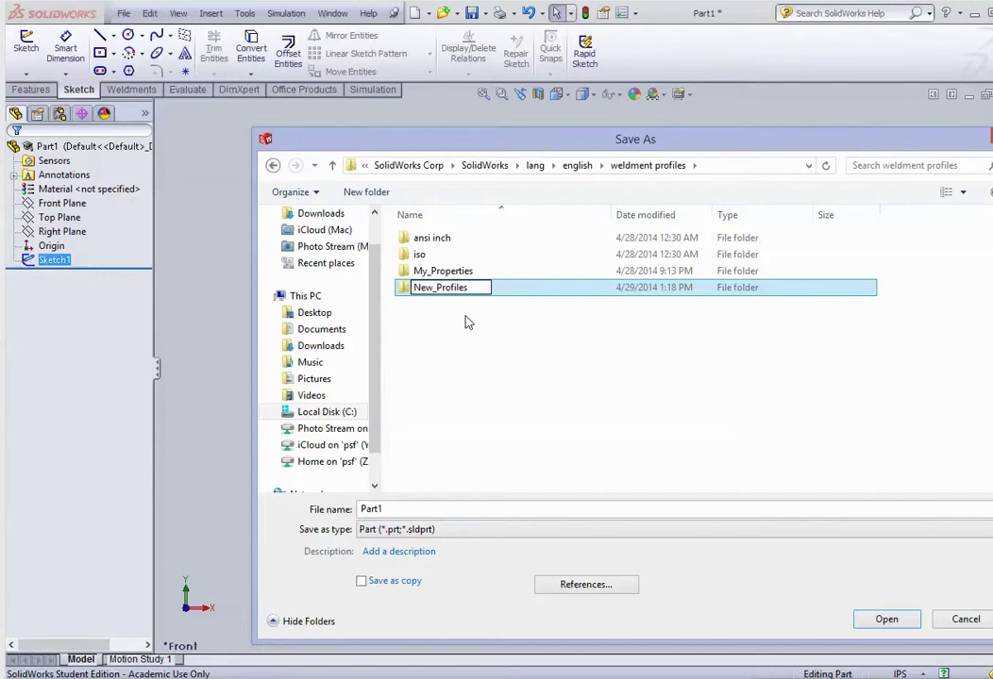
Allow Full control of the New_Profiles folder for ALL APPLICATION PACKAGES in its security permissions and apply the change.
right_click(408, 291)
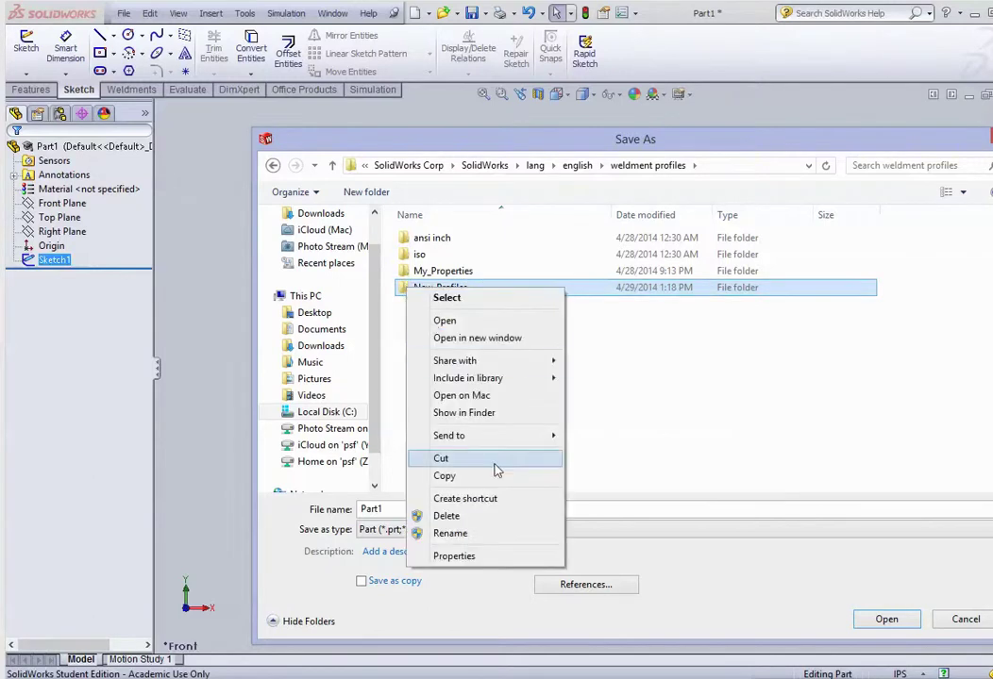
click(489, 556)
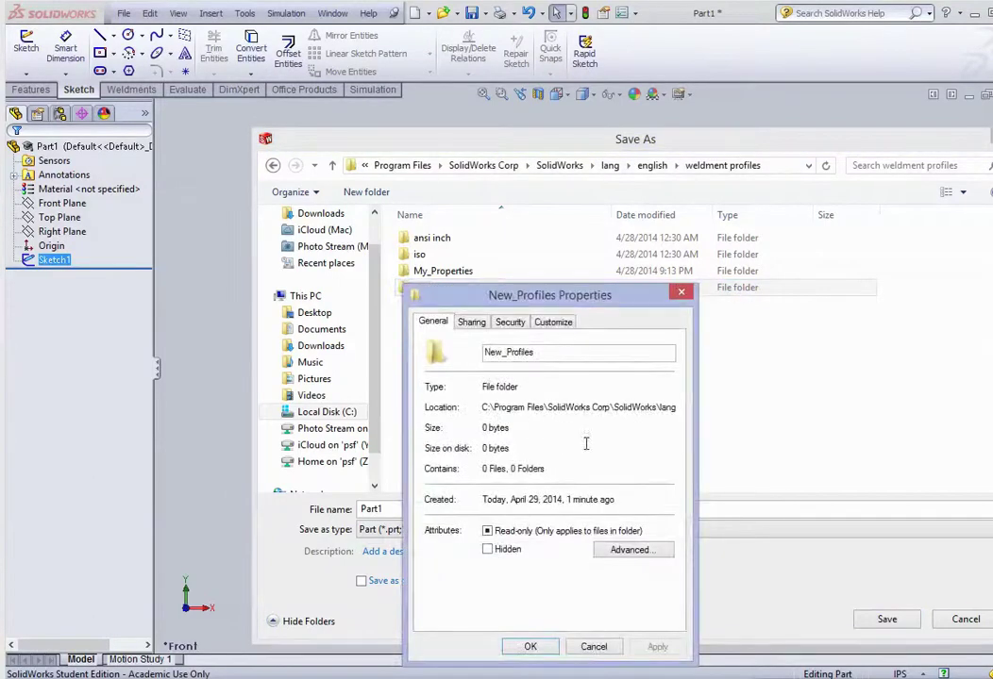
click(510, 322)
drag(666, 405, 667, 415)
click(515, 399)
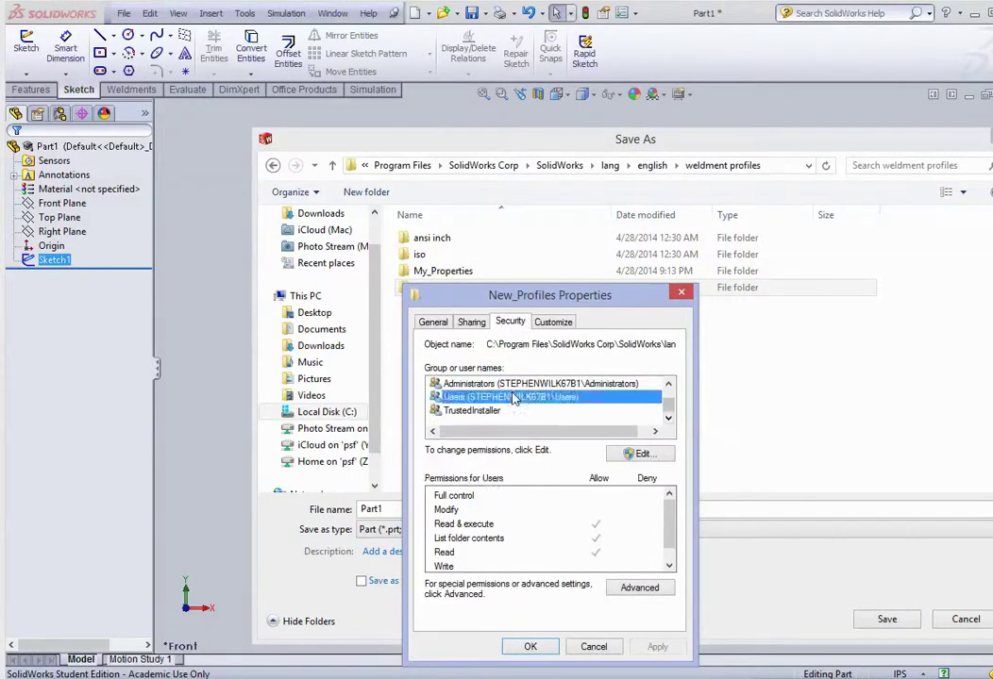
click(639, 457)
click(615, 503)
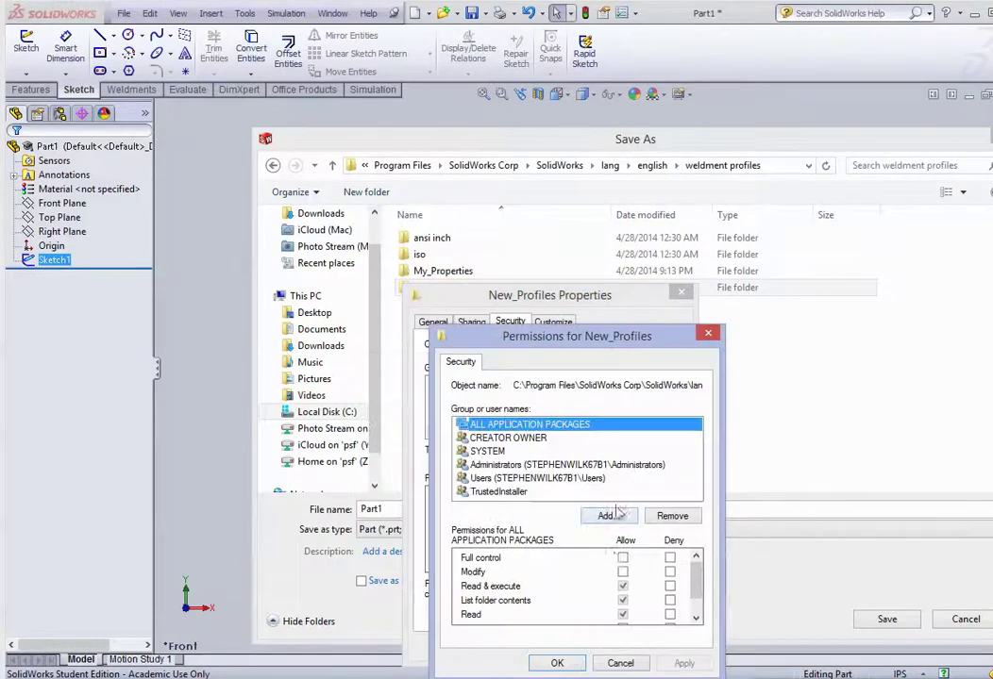
click(623, 558)
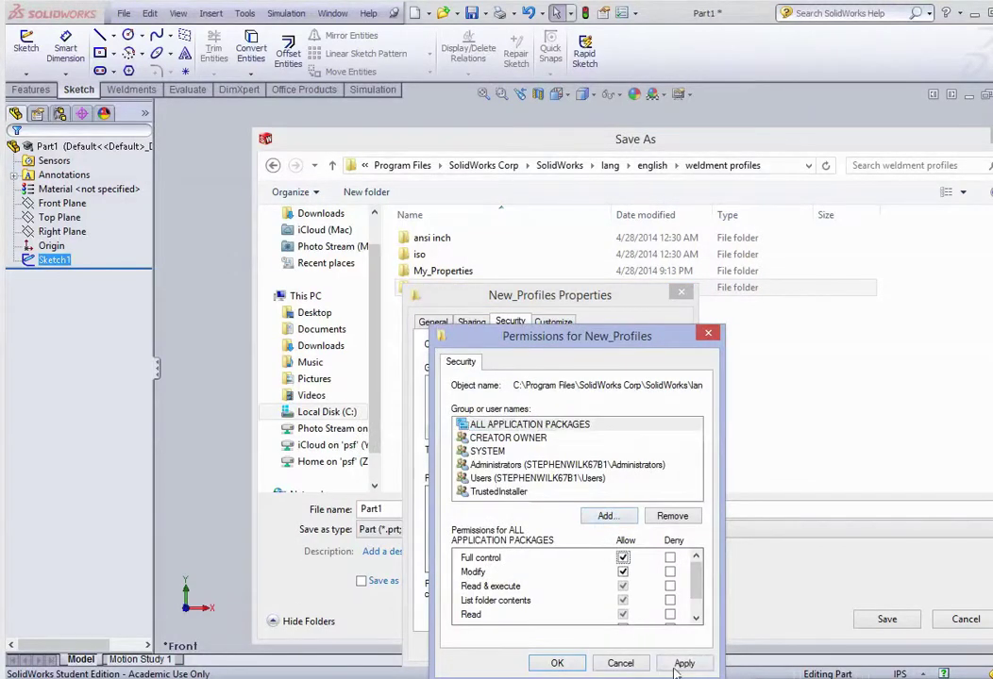
click(683, 664)
click(557, 663)
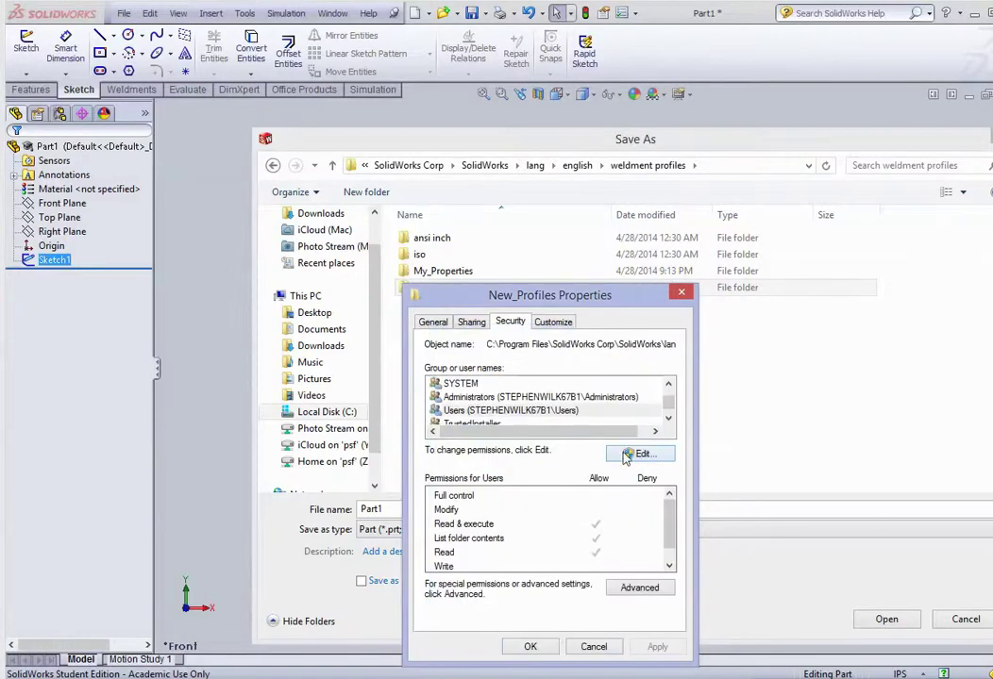
click(530, 646)
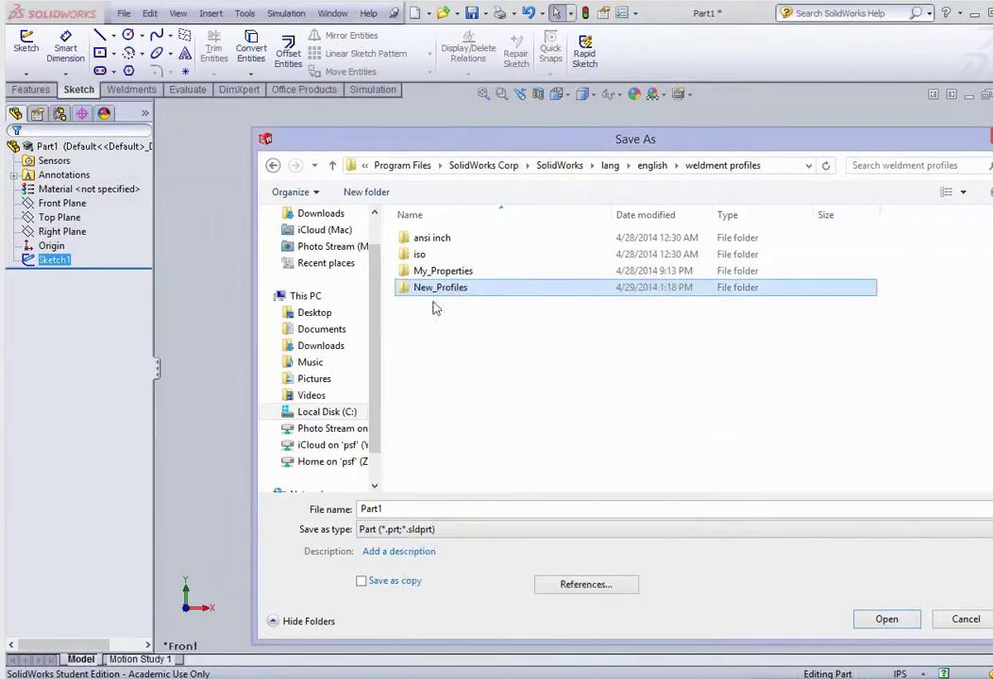
Create a folder named Squares inside New_Profiles, granting the administrator permission it requires.
right_click(439, 290)
click(416, 283)
double_click(420, 287)
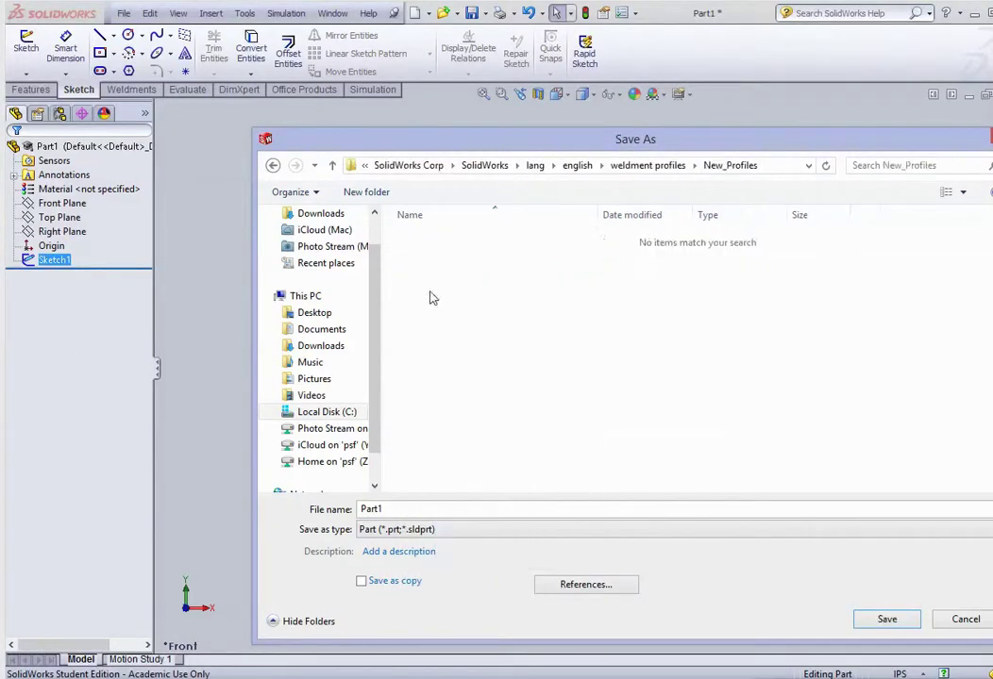
right_click(463, 301)
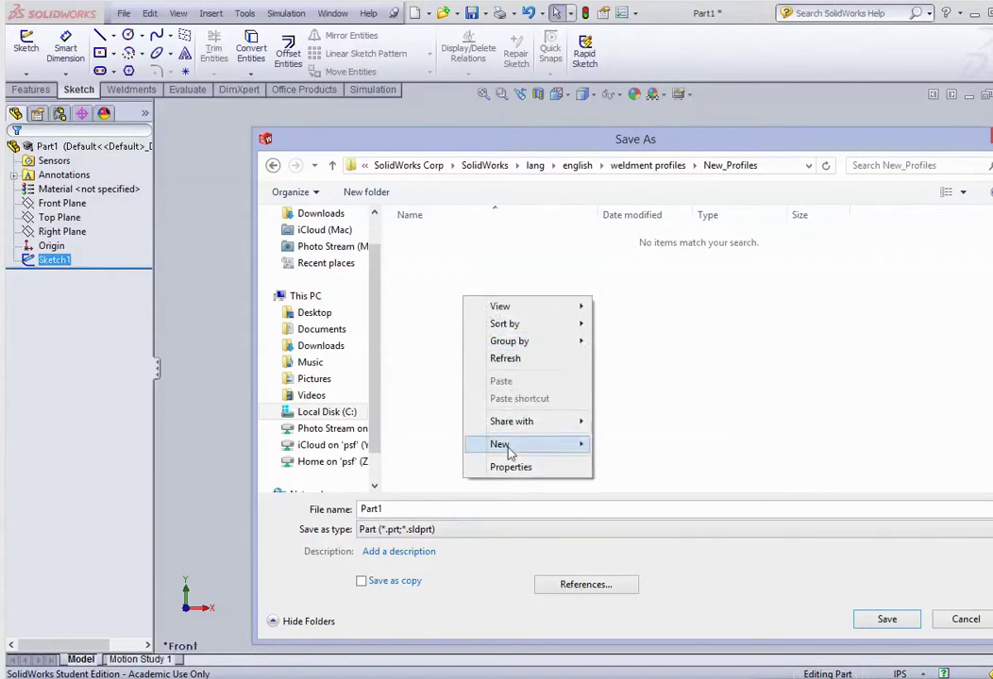
mouse_move(531, 452)
click(630, 451)
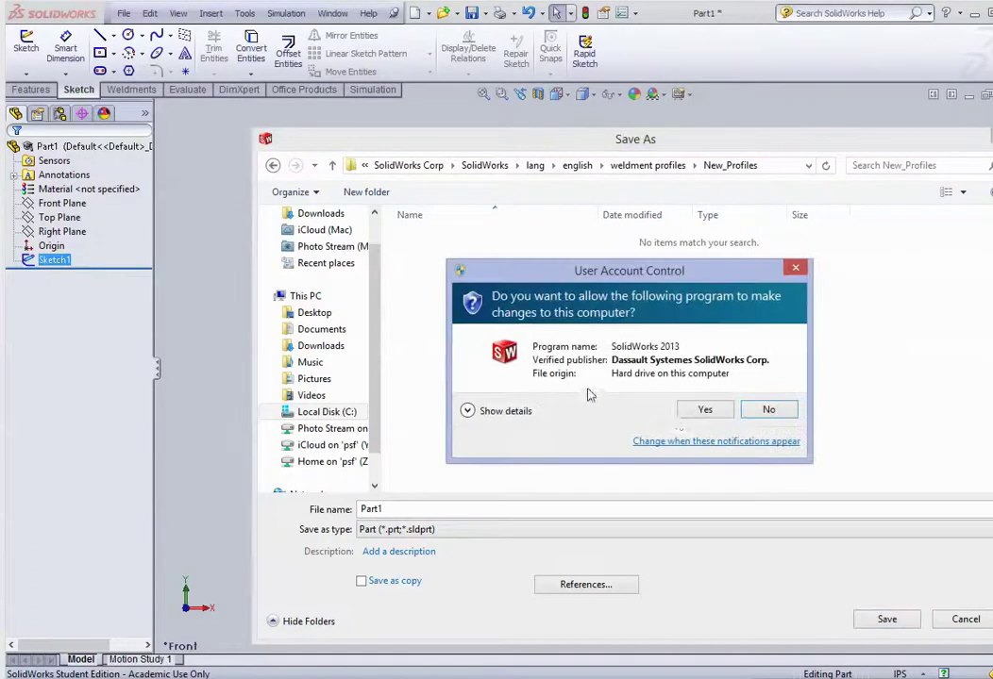
click(687, 415)
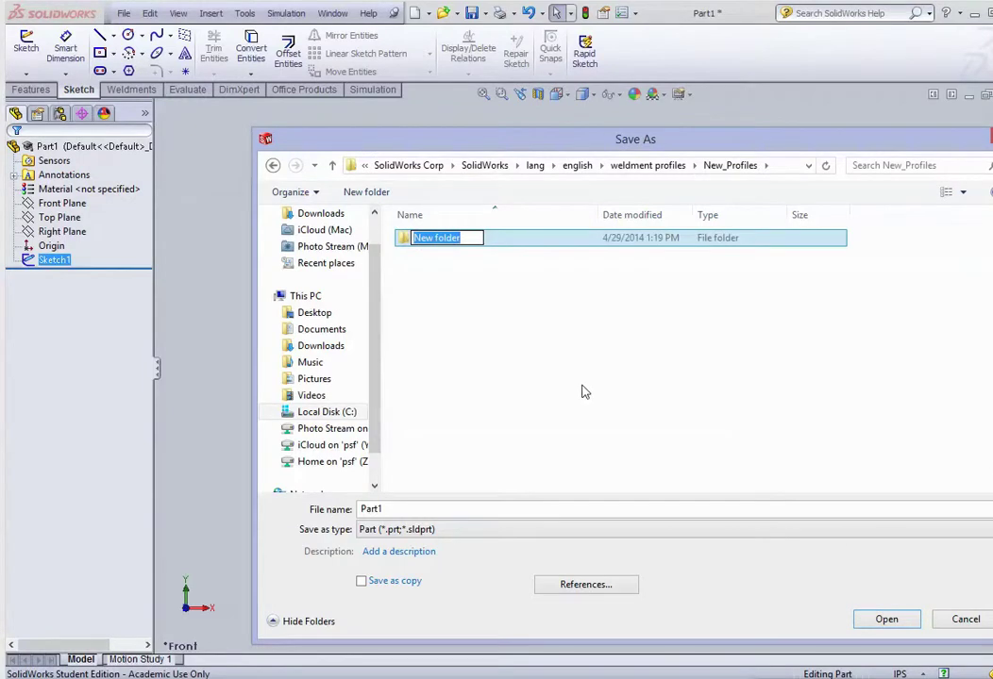
text(Squares)
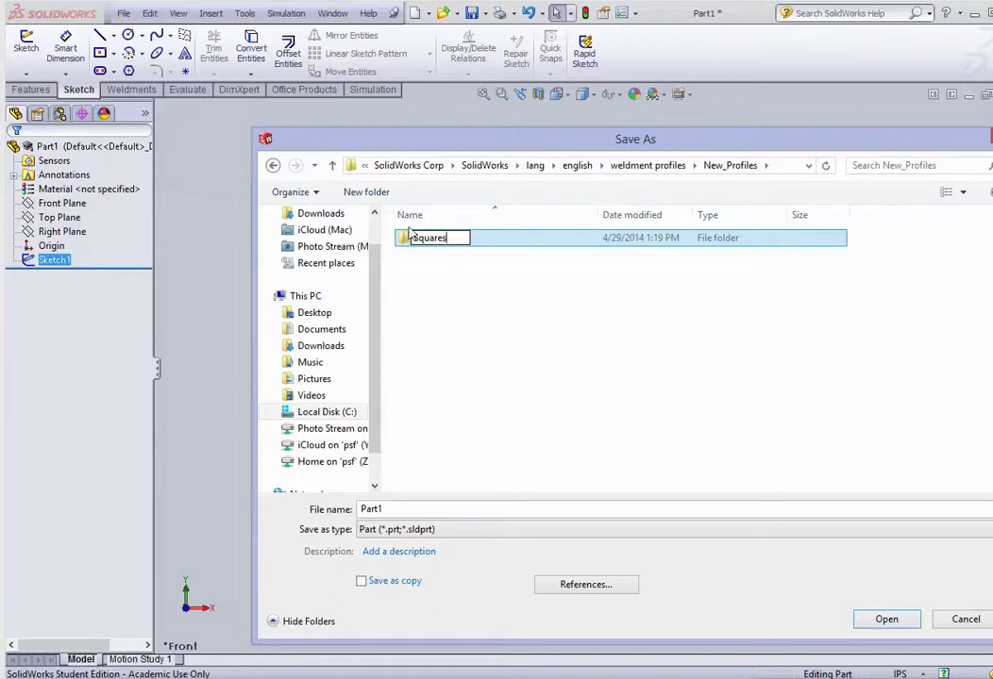
key(Return)
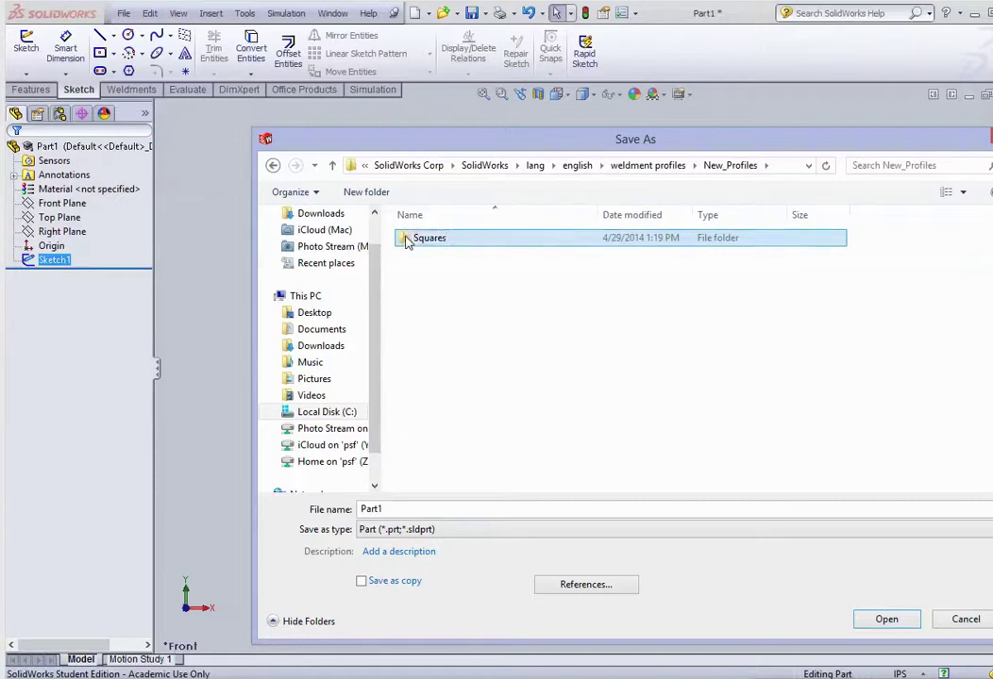
Try to save the part in the Squares folder as a Lib Feat Part (*.sldlfp) named 3 x 3 tube, declining the alternative folder.
double_click(407, 240)
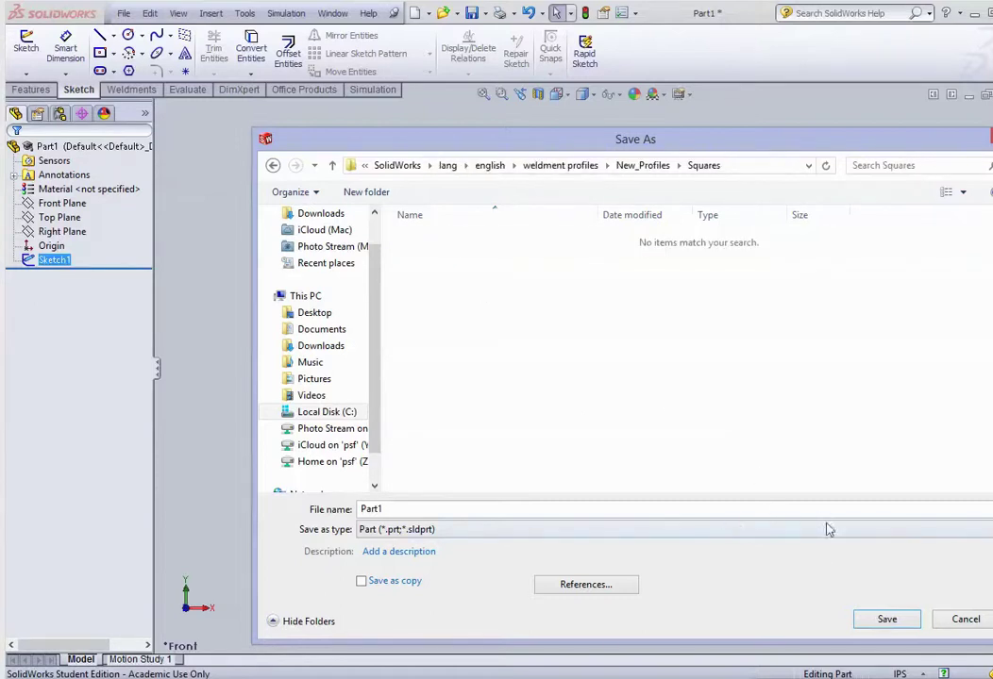
drag(885, 151, 801, 148)
click(916, 510)
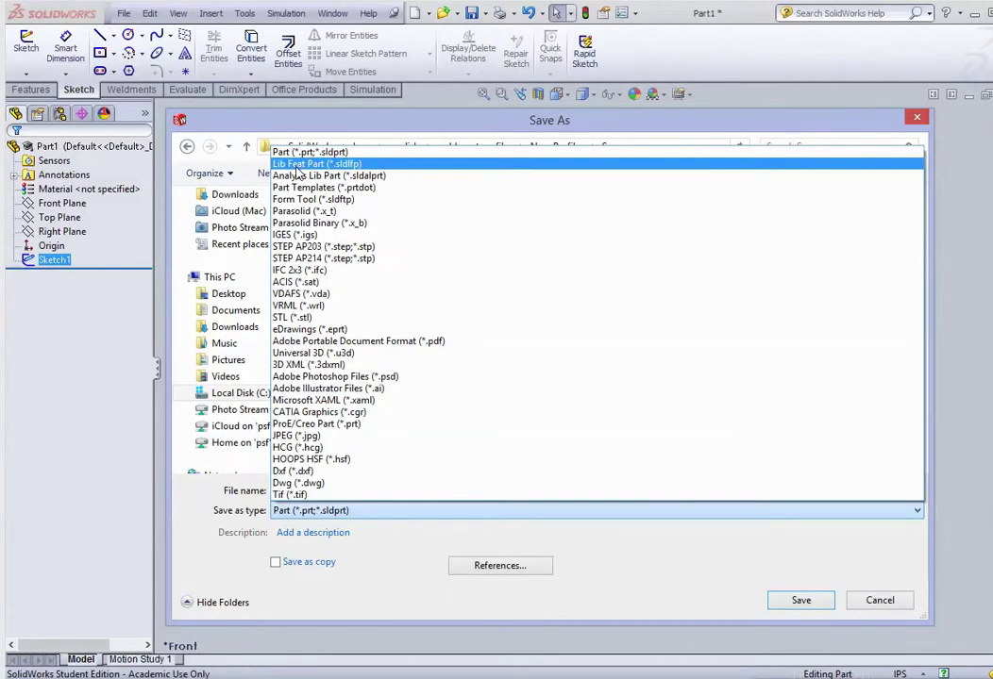
click(297, 166)
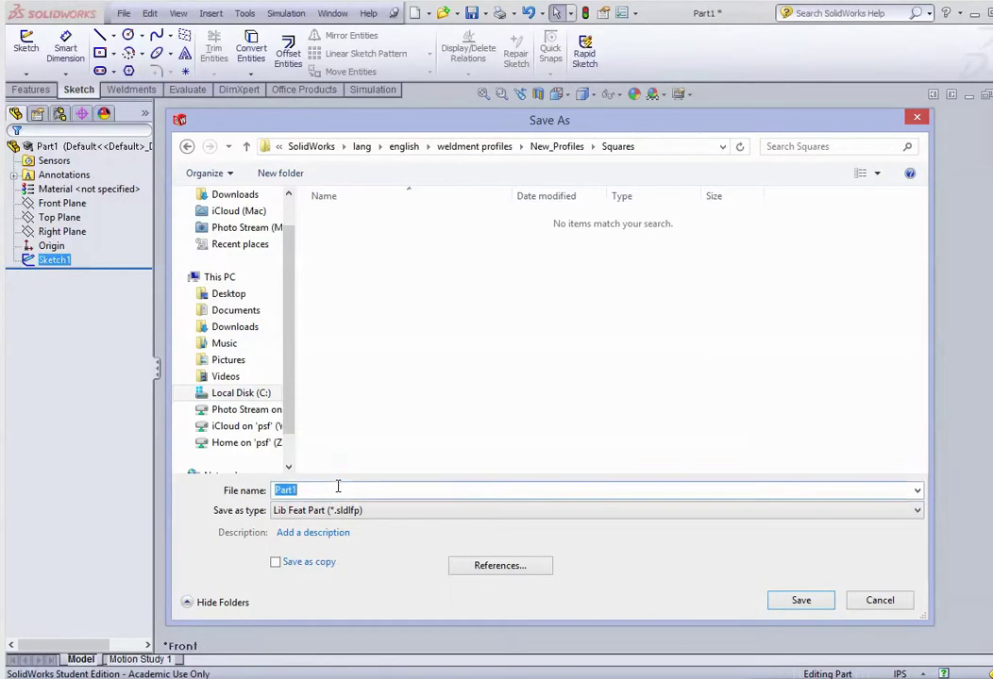
key(BackSpace)
text(3 x 3 tube)
click(800, 601)
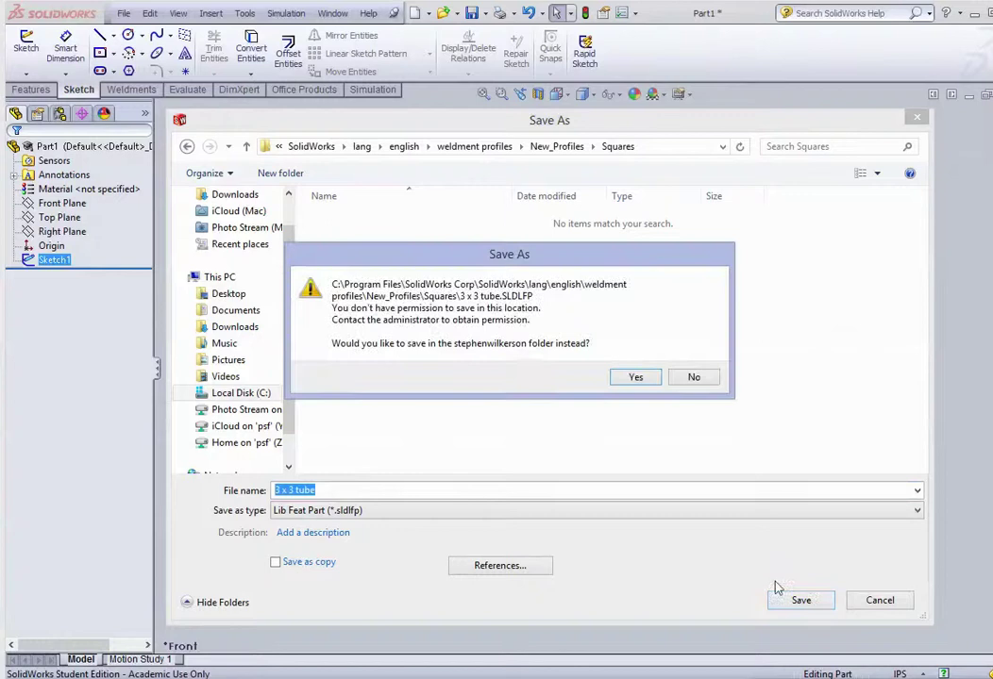
click(694, 379)
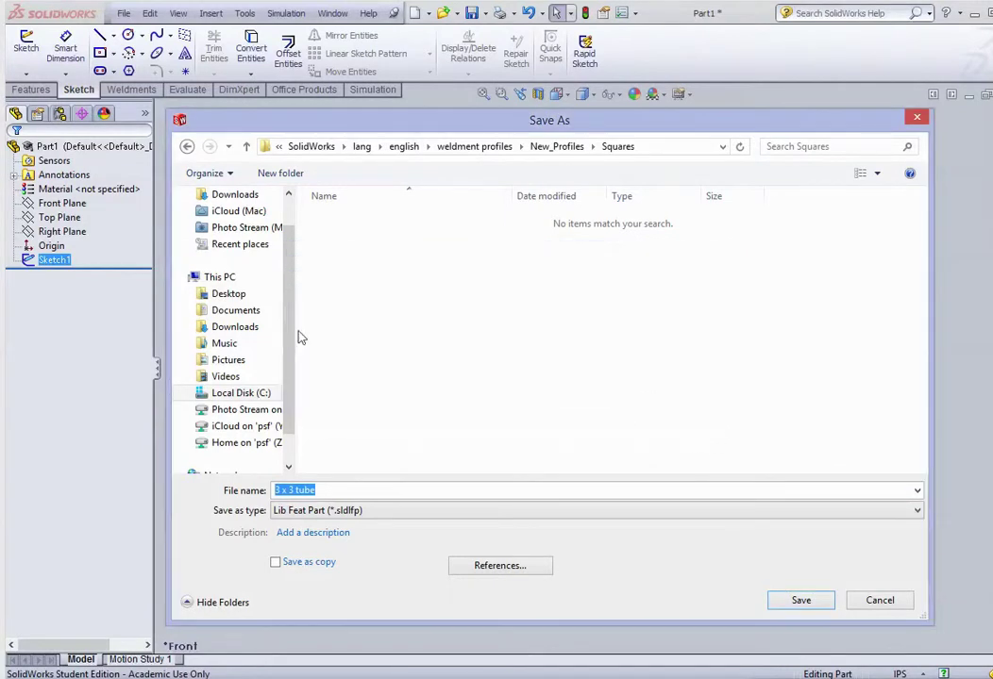
Examine the security permissions of the Squares folder for the Users group and ALL APPLICATION PACKAGES.
click(186, 146)
right_click(333, 222)
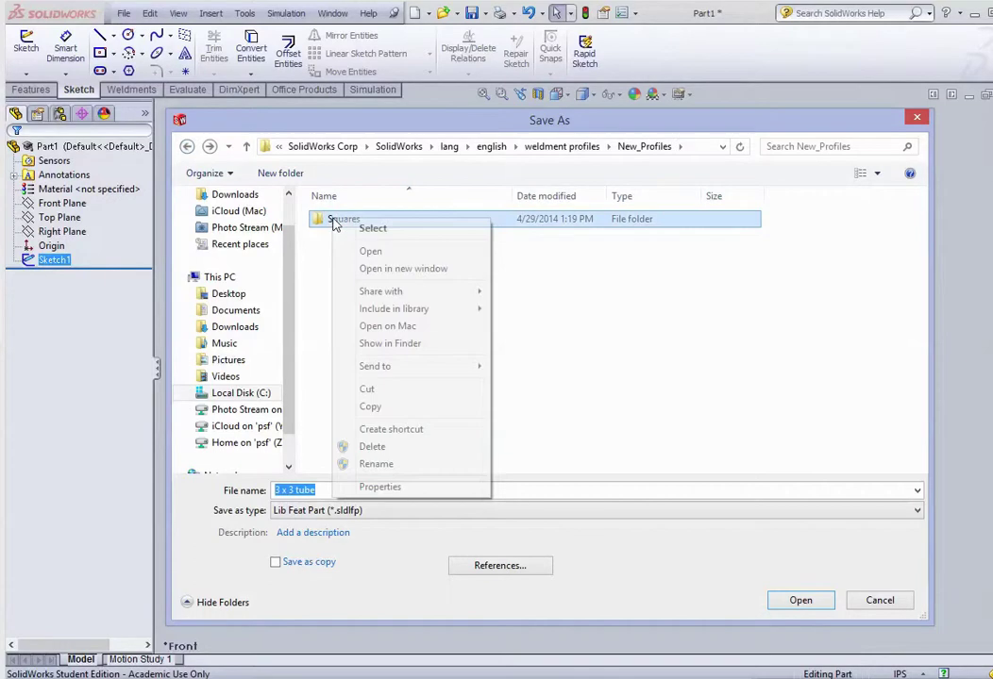
click(399, 488)
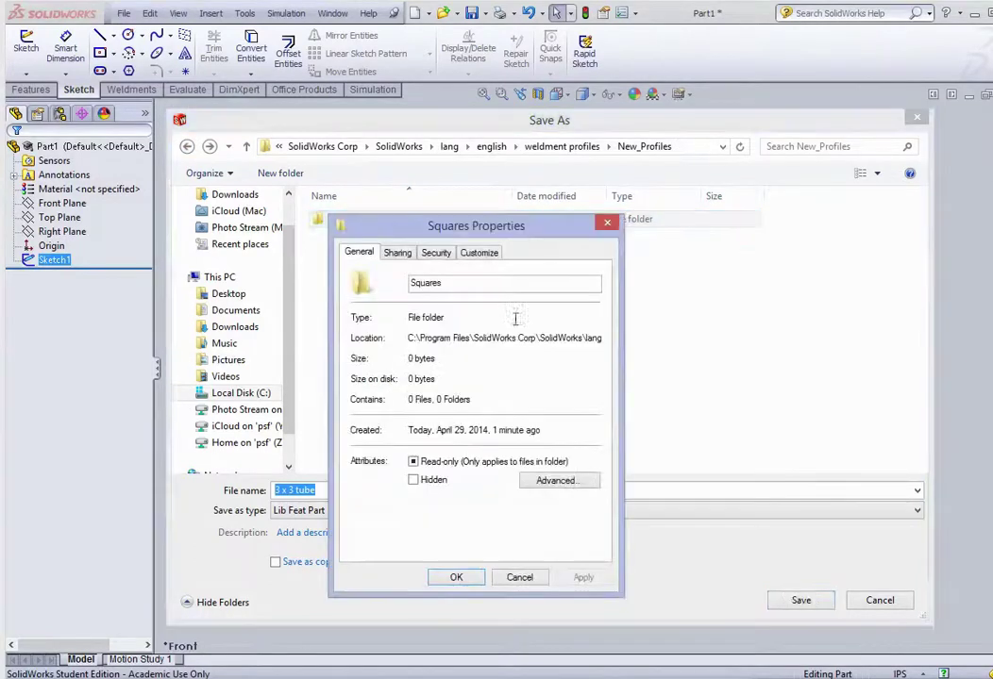
click(436, 252)
click(593, 348)
click(593, 349)
click(593, 348)
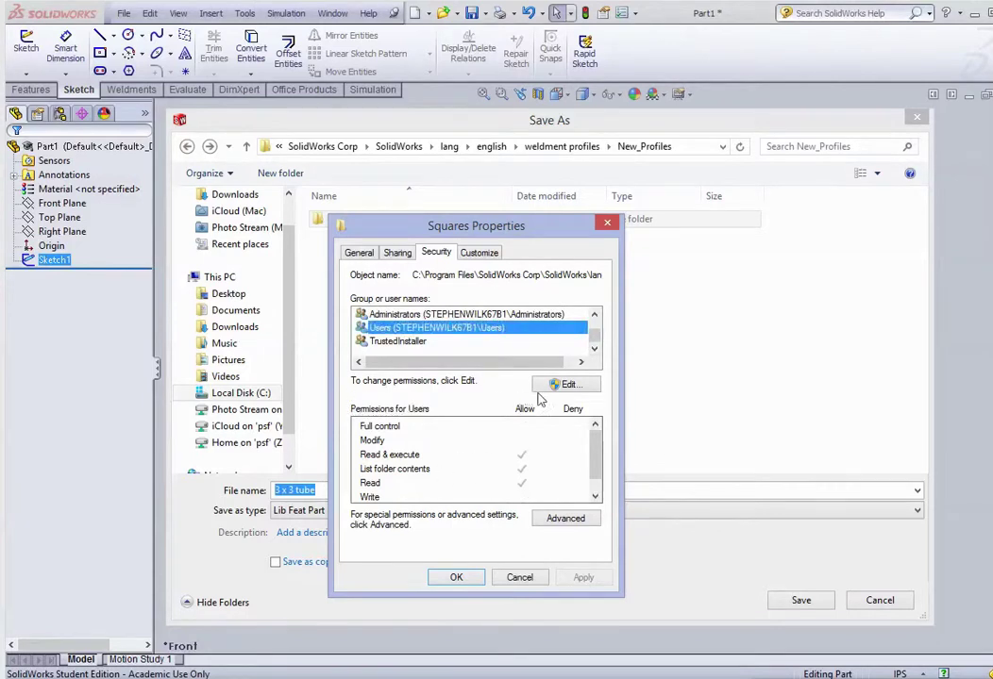
click(565, 385)
click(542, 433)
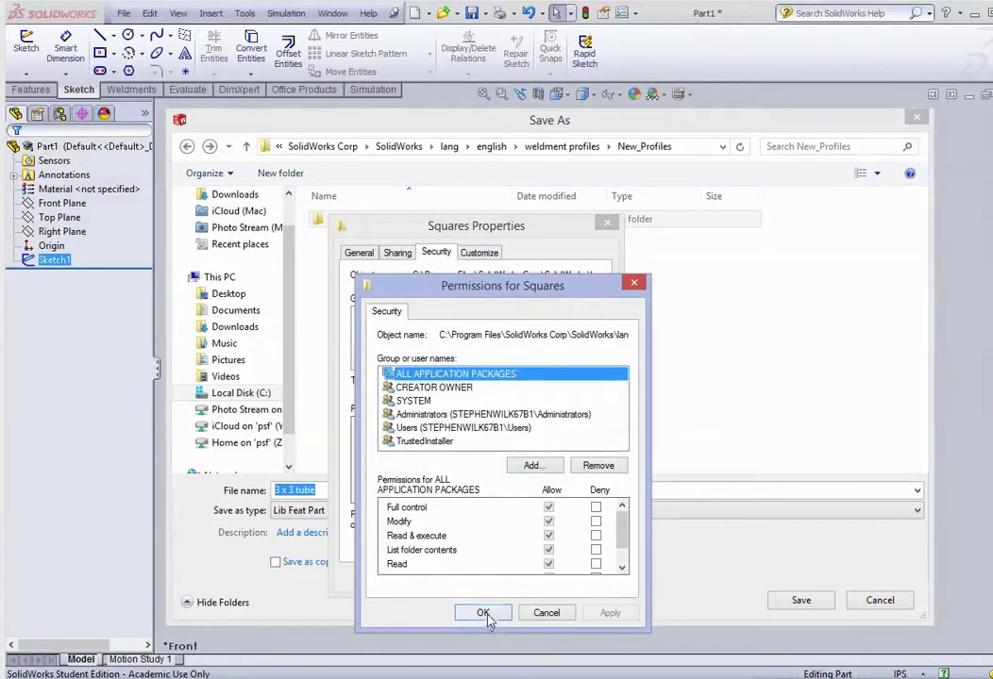
click(472, 428)
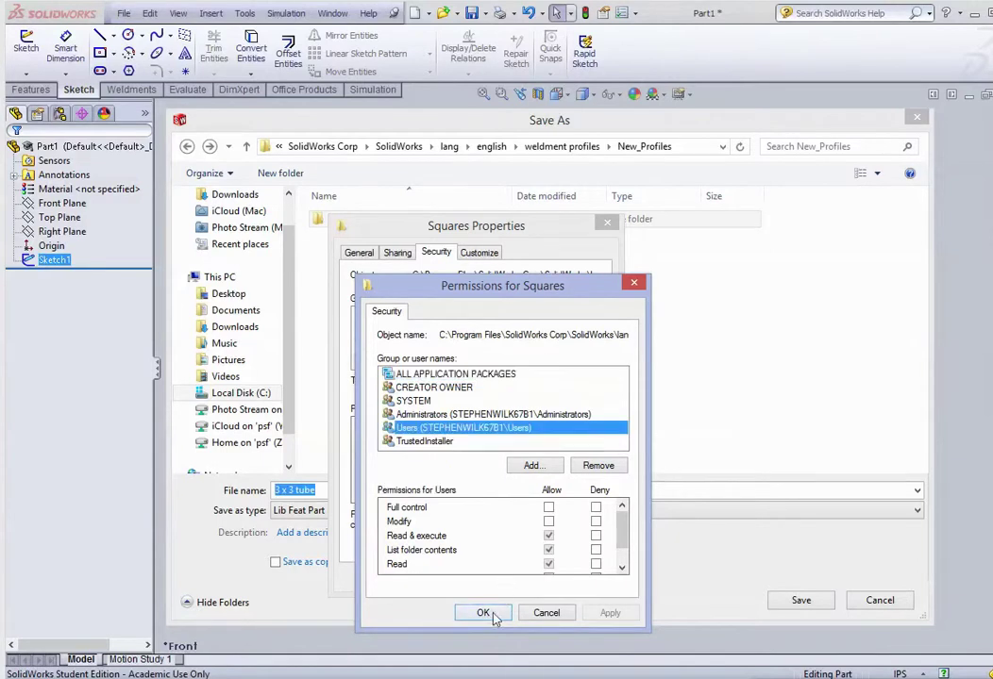
click(484, 613)
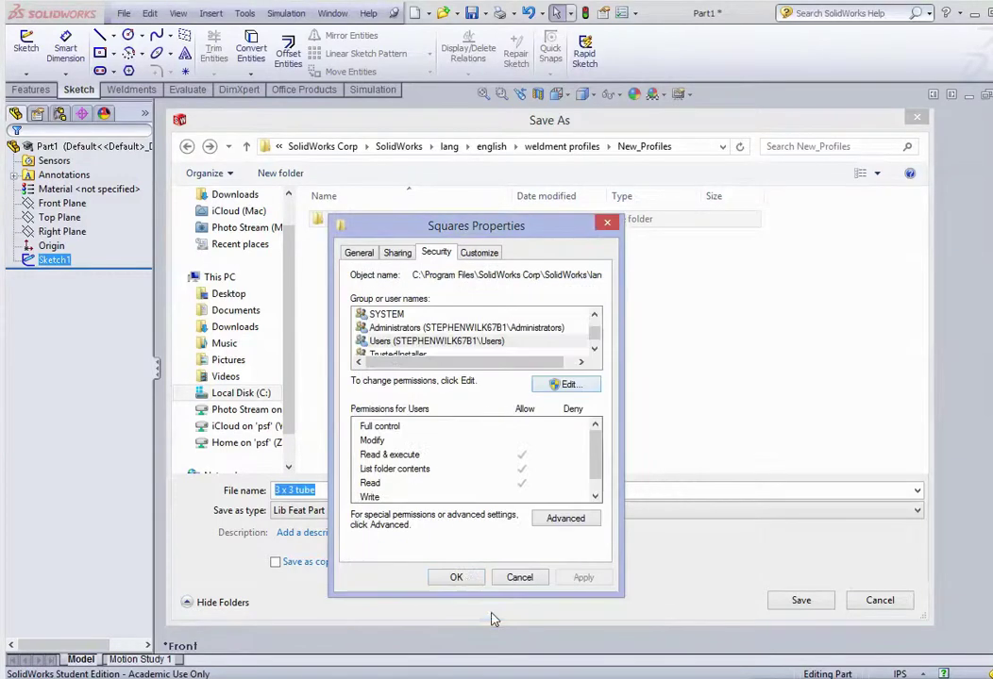
click(457, 577)
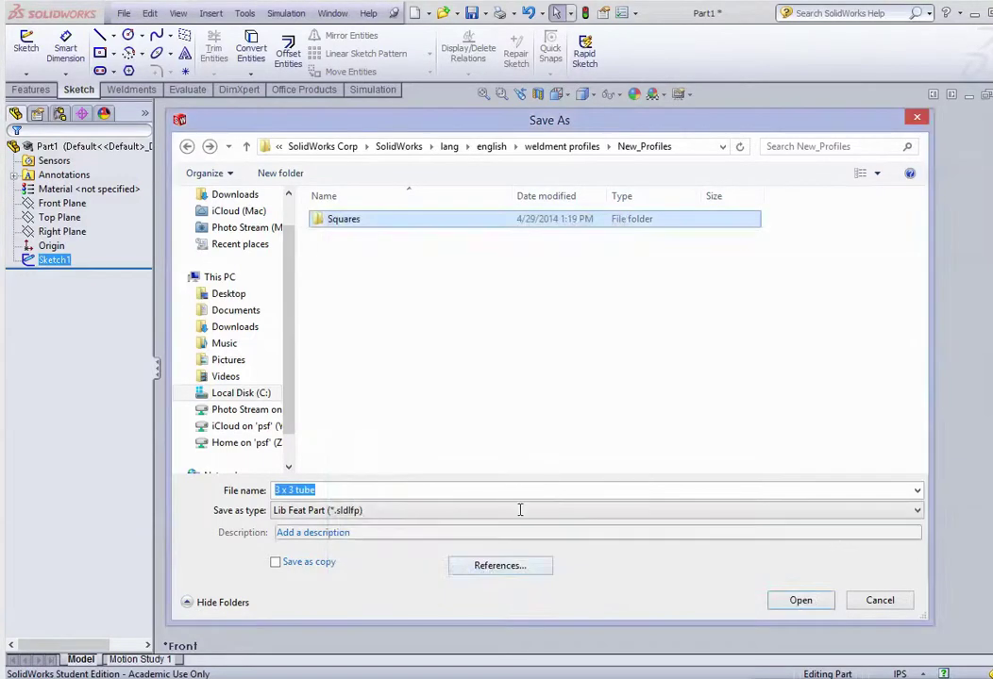
Allow Full control of the New_Profiles folder for the Users group, granting the administrator permission it requires.
click(187, 149)
right_click(336, 275)
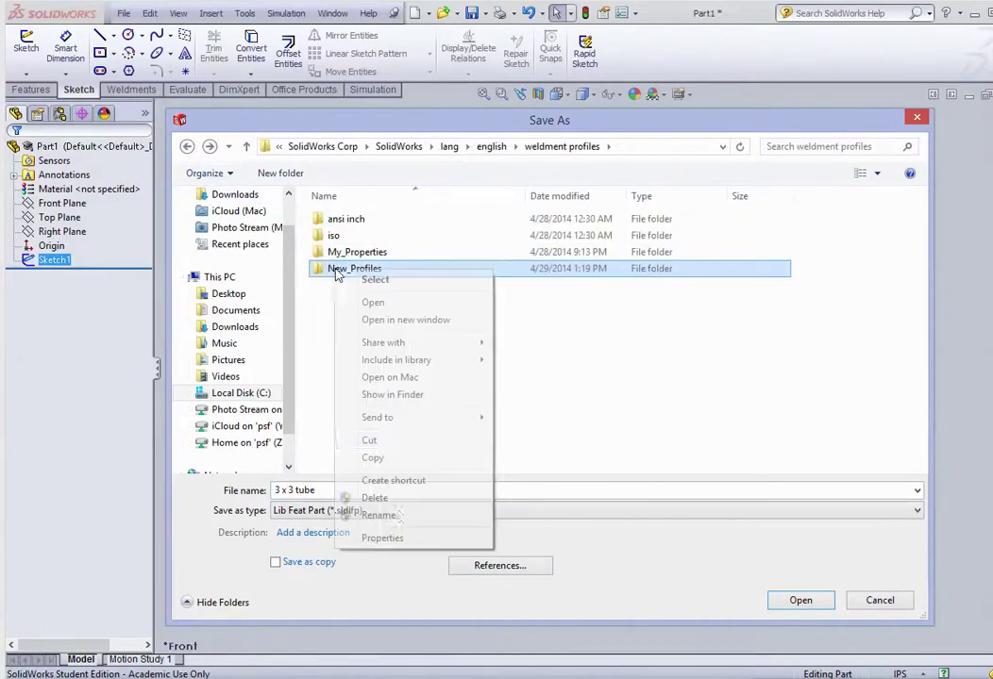
click(383, 537)
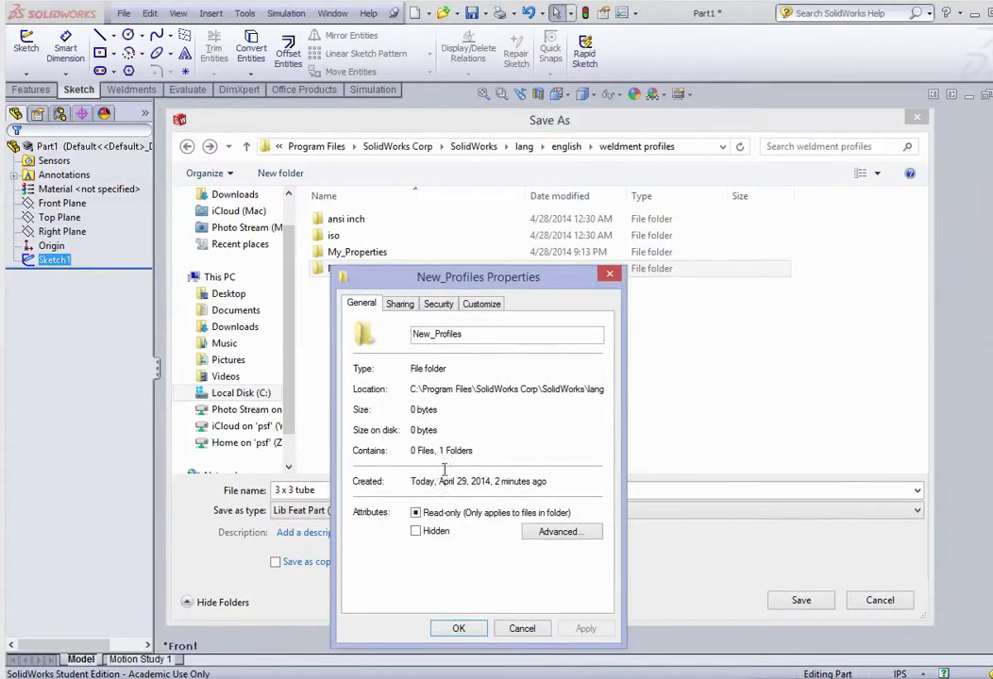
click(439, 303)
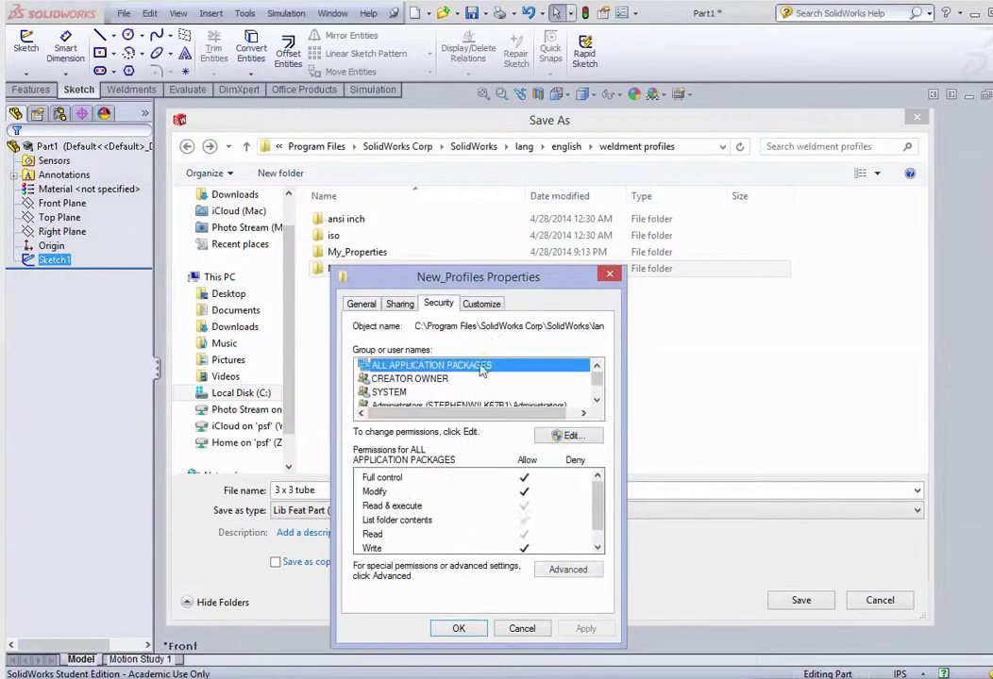
click(596, 402)
click(460, 379)
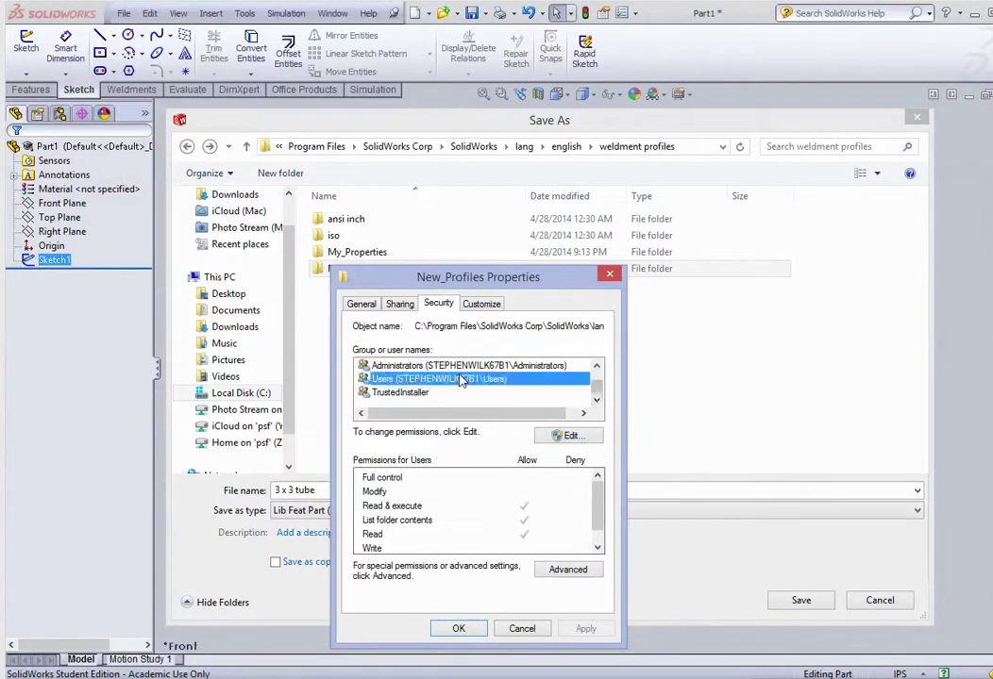
click(564, 436)
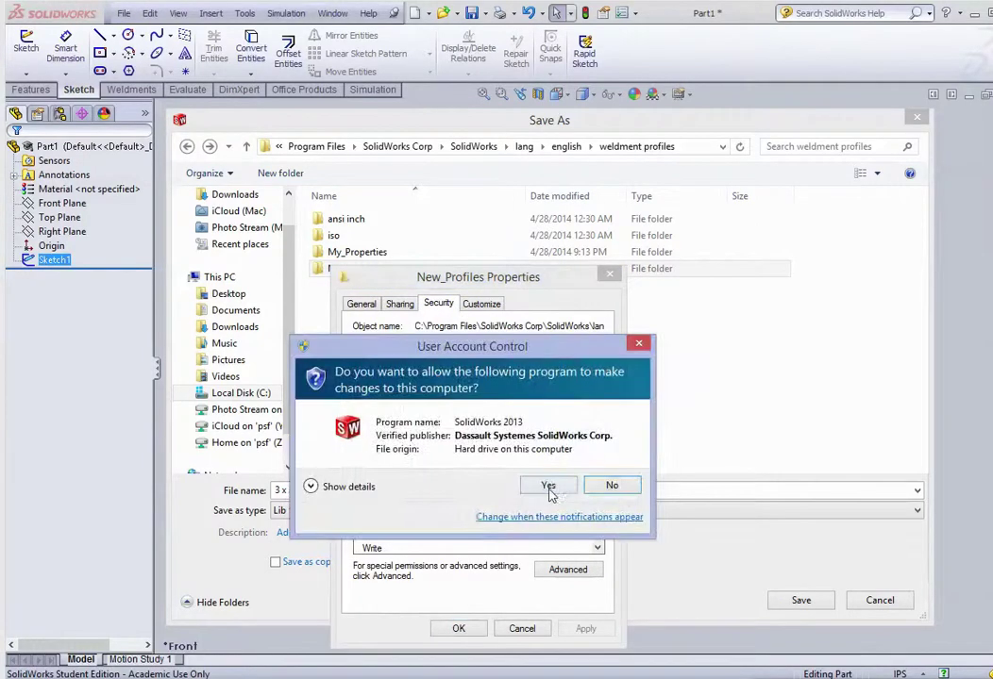
click(550, 485)
click(543, 478)
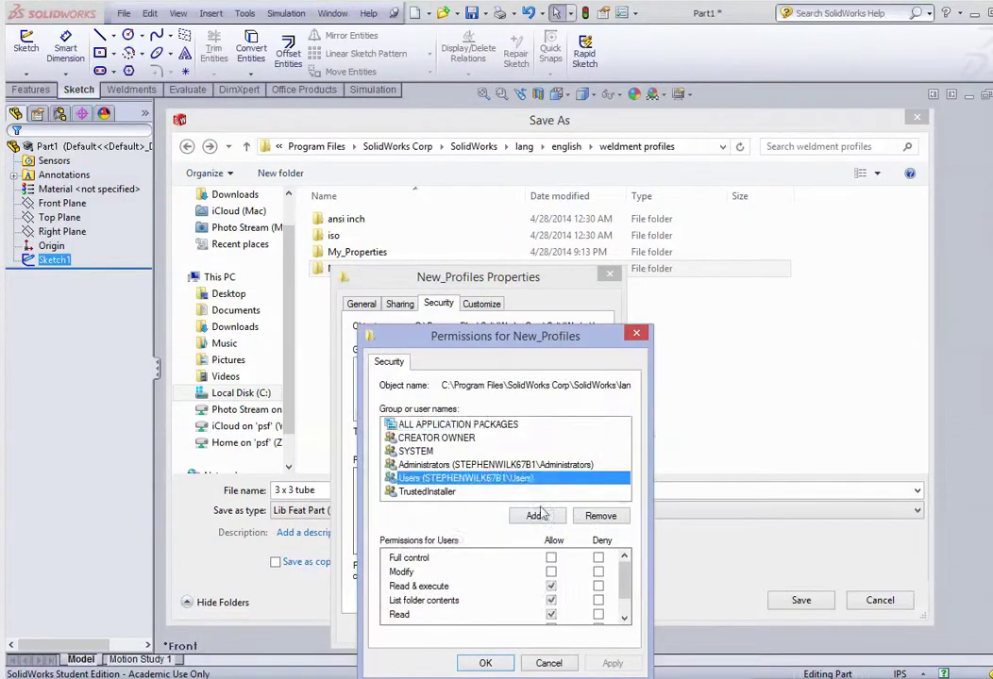
click(551, 559)
click(612, 664)
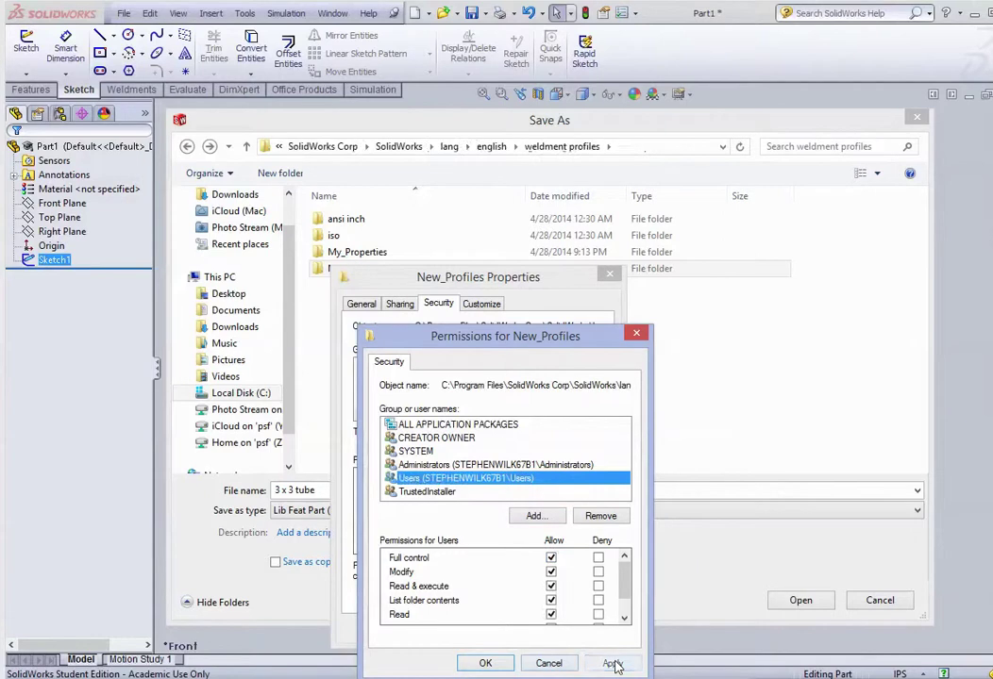
click(486, 664)
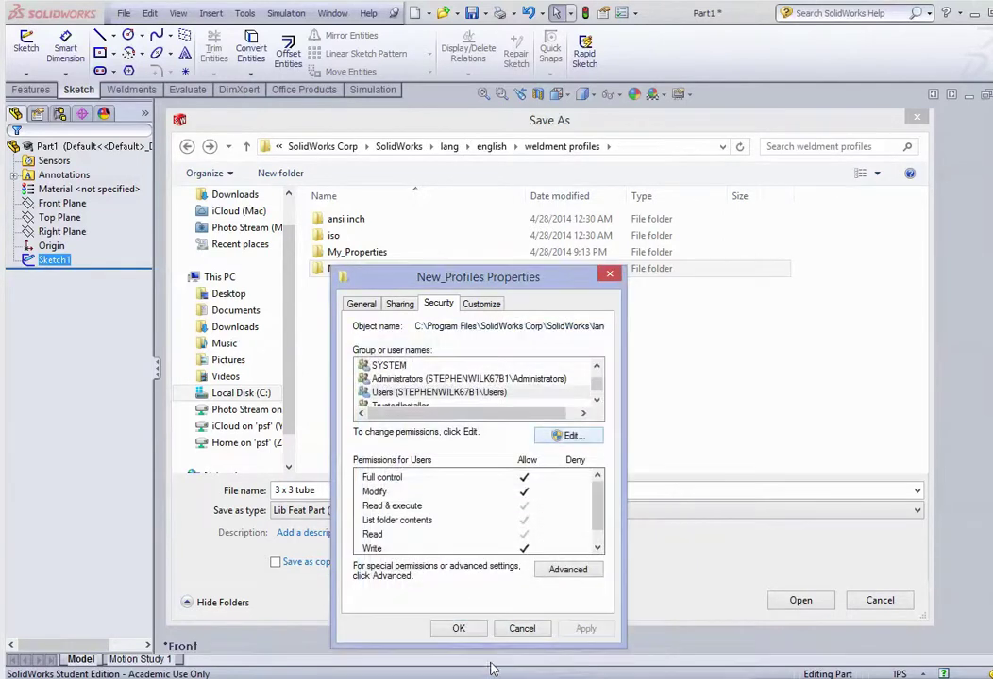
click(459, 629)
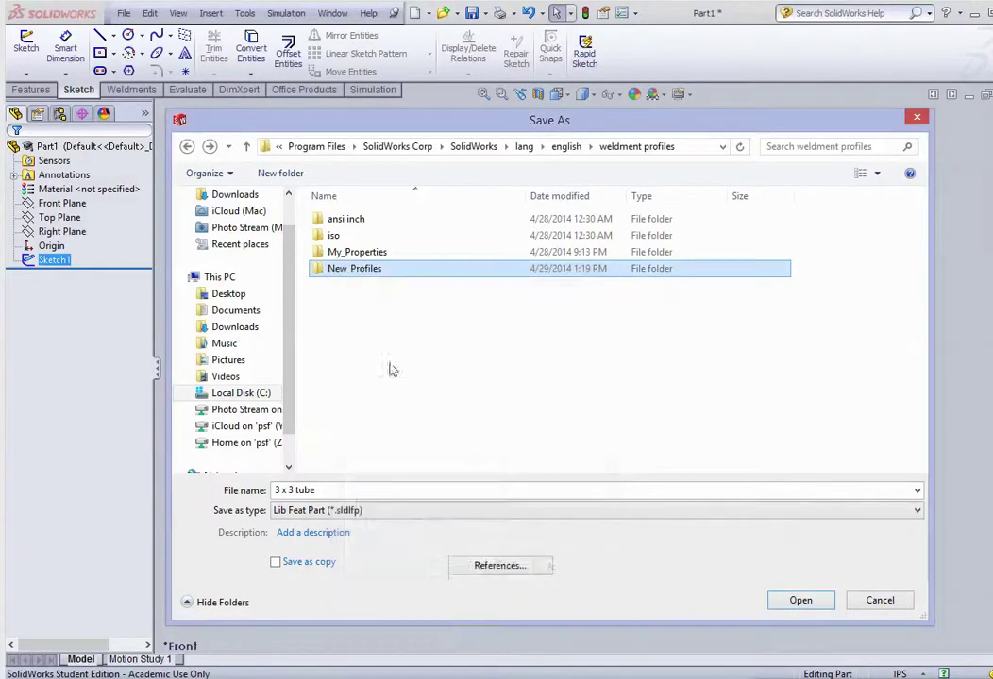
Set the save location back to the Squares folder inside New_Profiles.
double_click(340, 270)
double_click(346, 222)
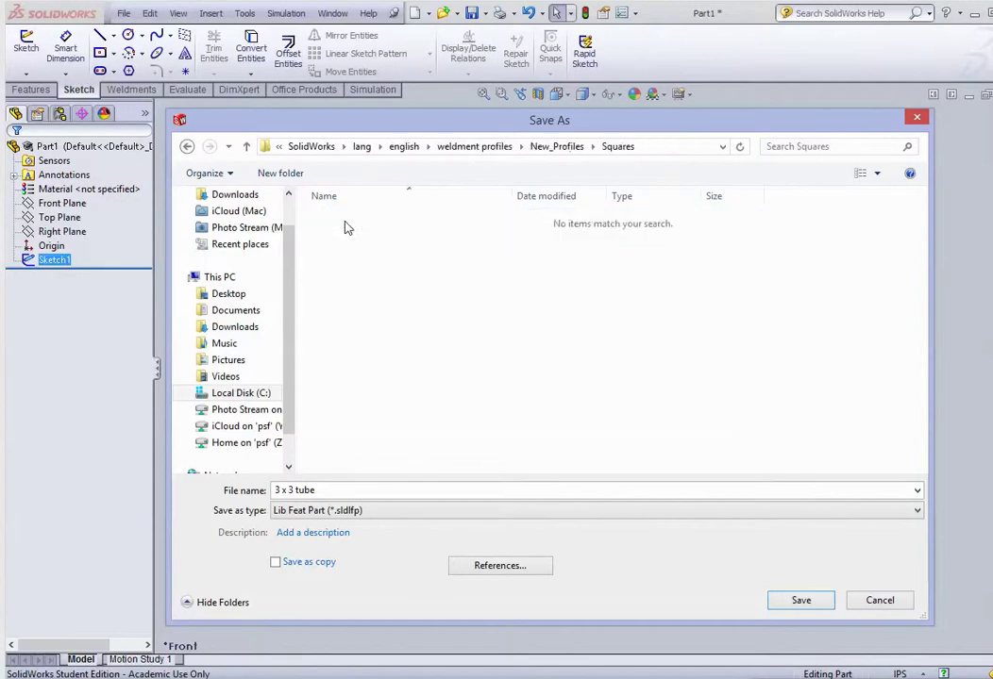
Save the profile in the Squares folder as a Lib Feat Part named 3 x 3 tube and close the file.
click(776, 604)
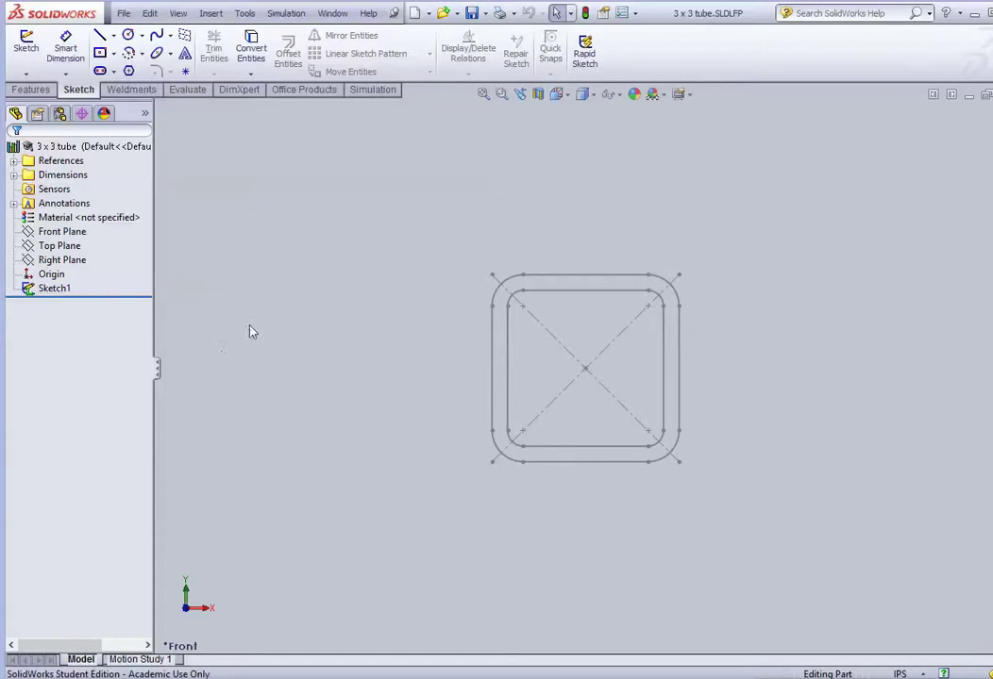
click(123, 15)
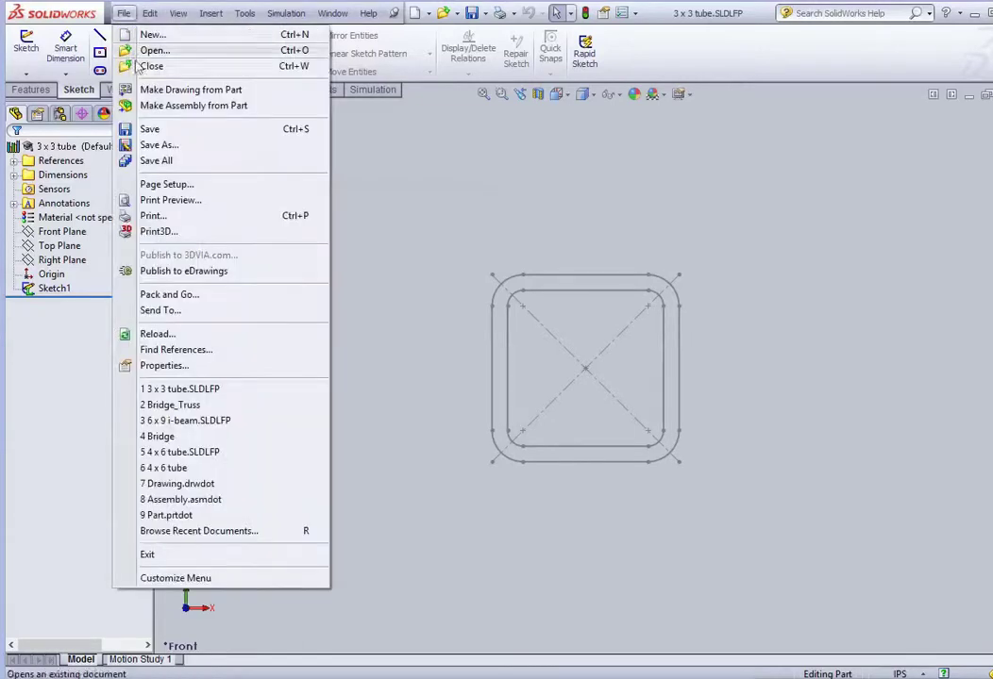
click(151, 66)
Create a new part document.
click(124, 13)
click(151, 35)
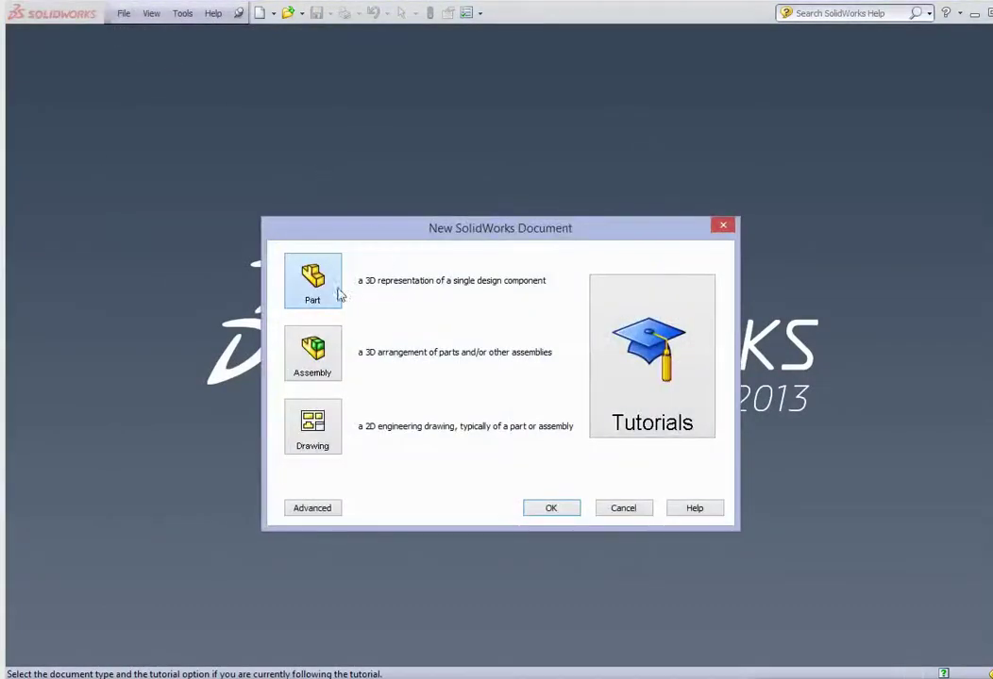
click(551, 509)
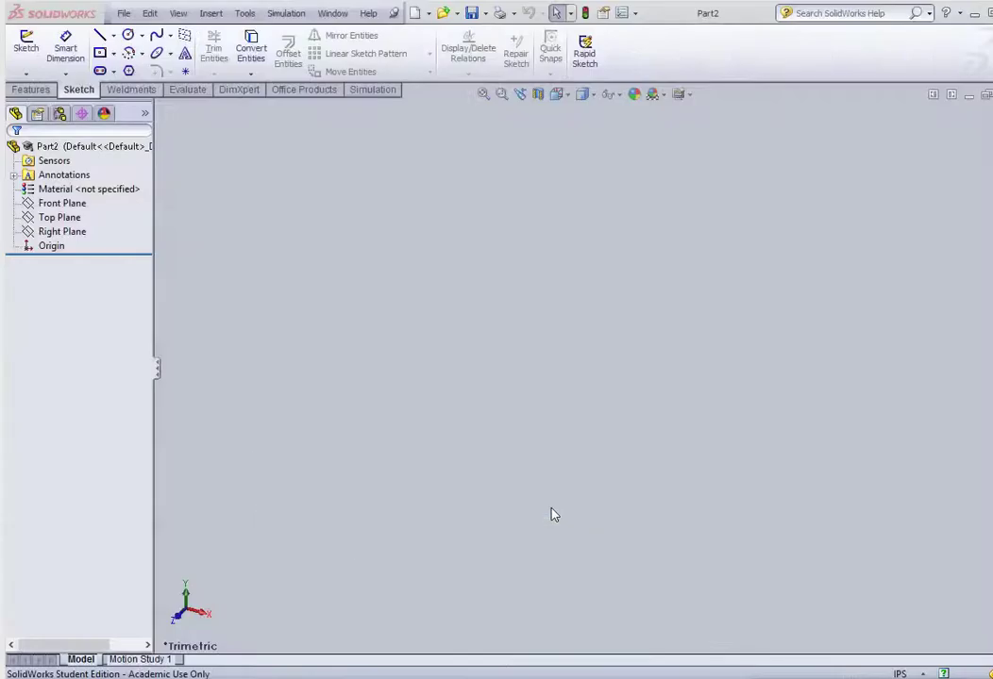
Sketch three connected horizontal lines on the Front Plane below the origin, about 1.07, 1.19 and 1.07 in long.
click(59, 203)
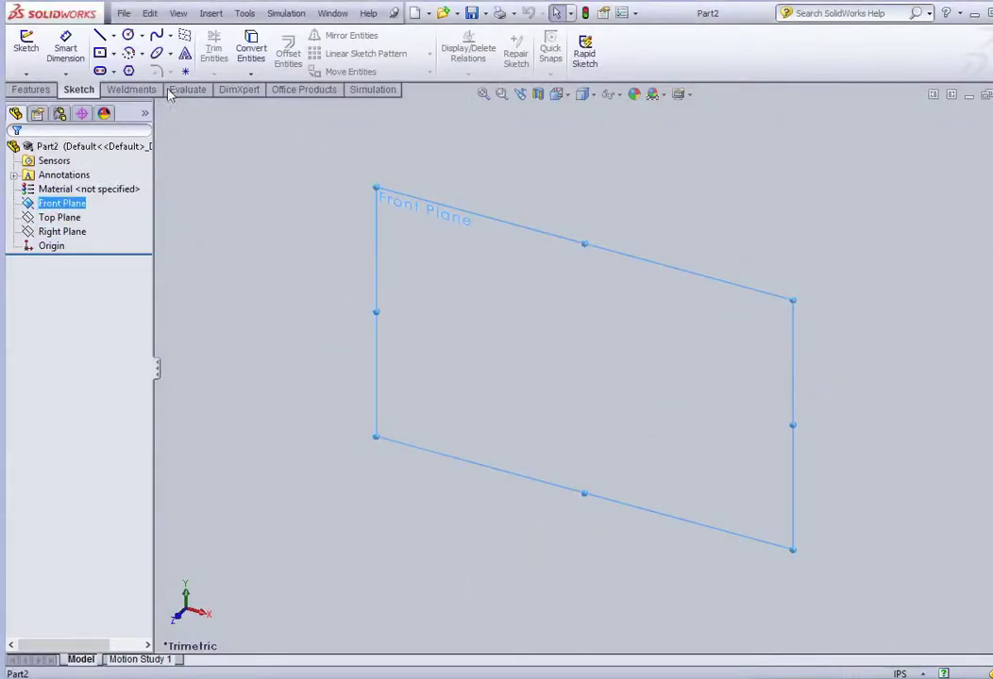
click(100, 36)
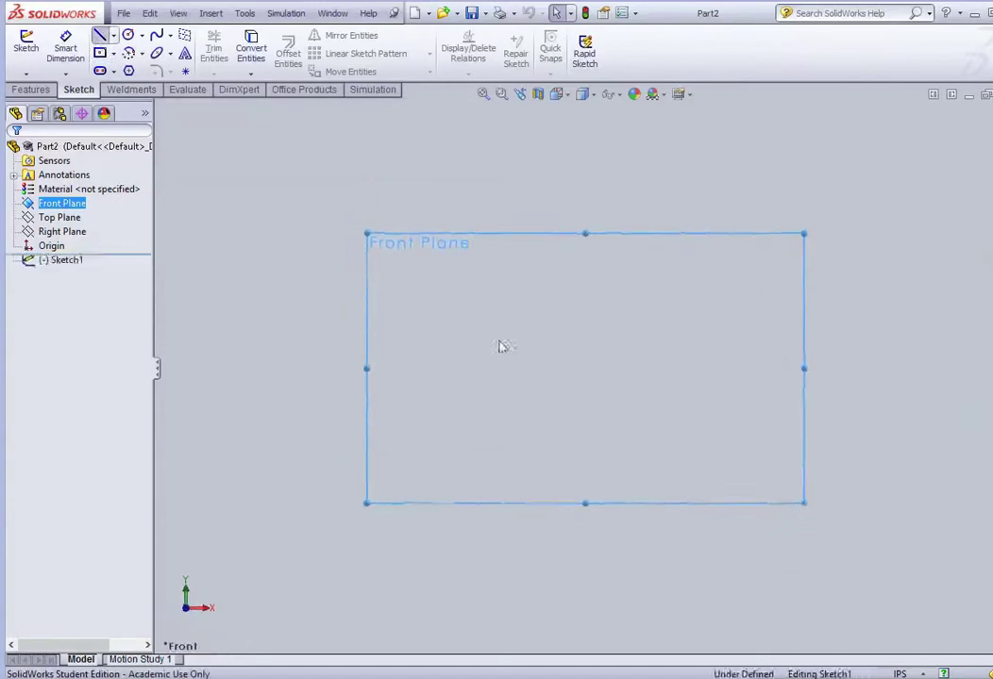
click(429, 423)
click(496, 423)
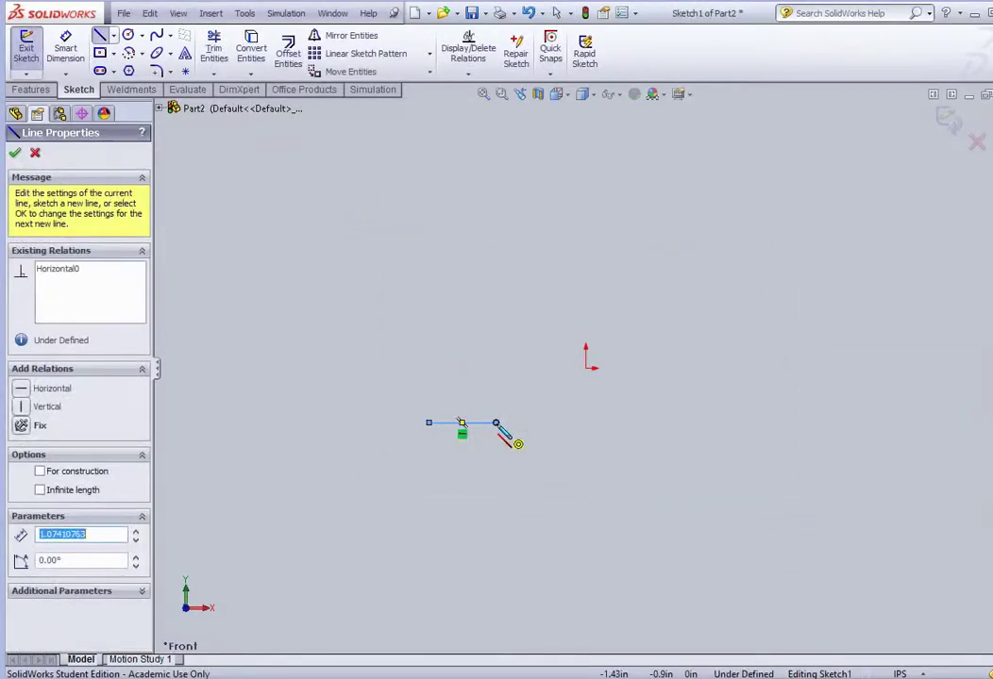
click(570, 422)
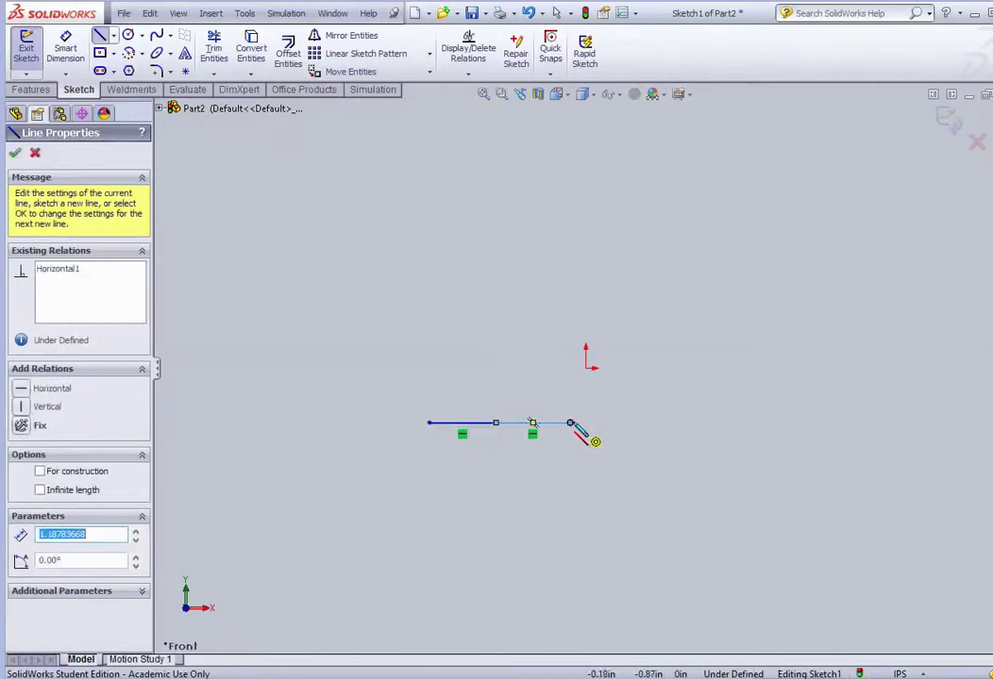
click(637, 423)
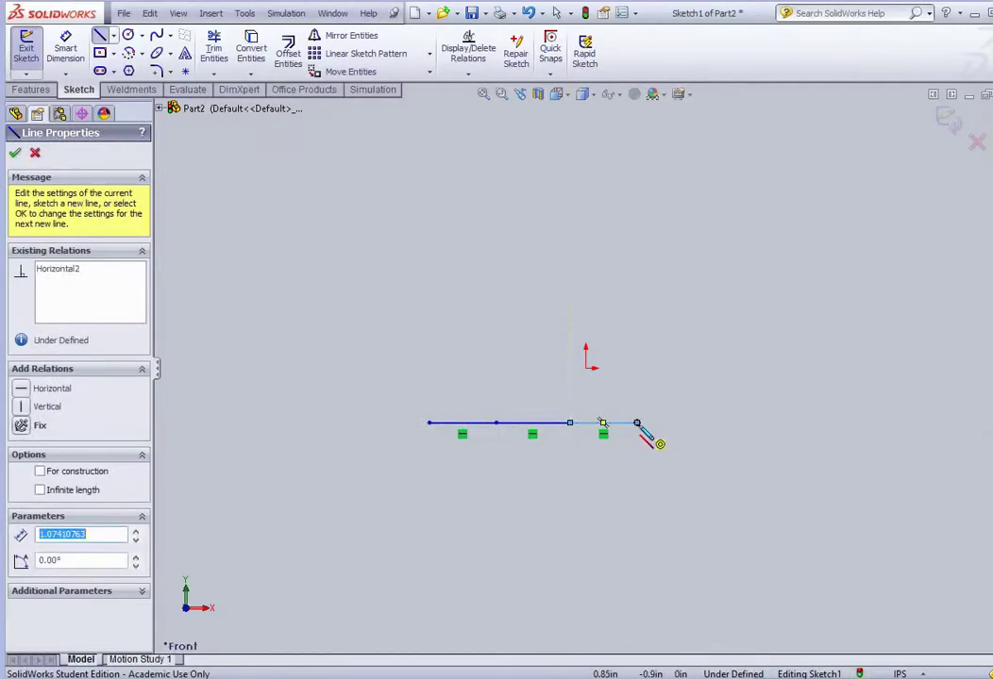
double_click(706, 422)
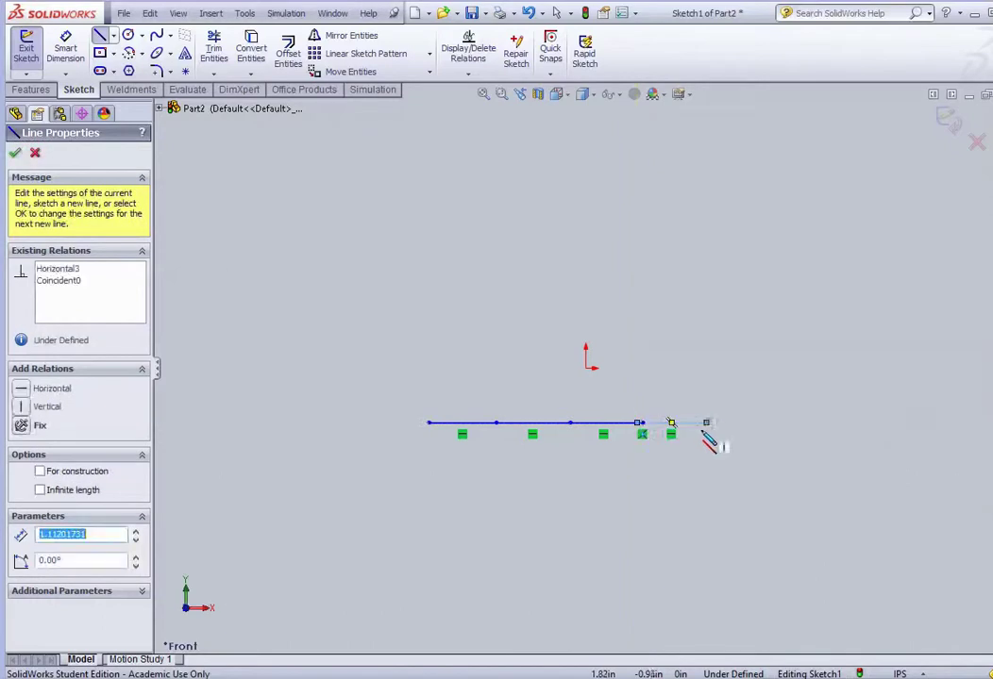
click(530, 14)
click(530, 14)
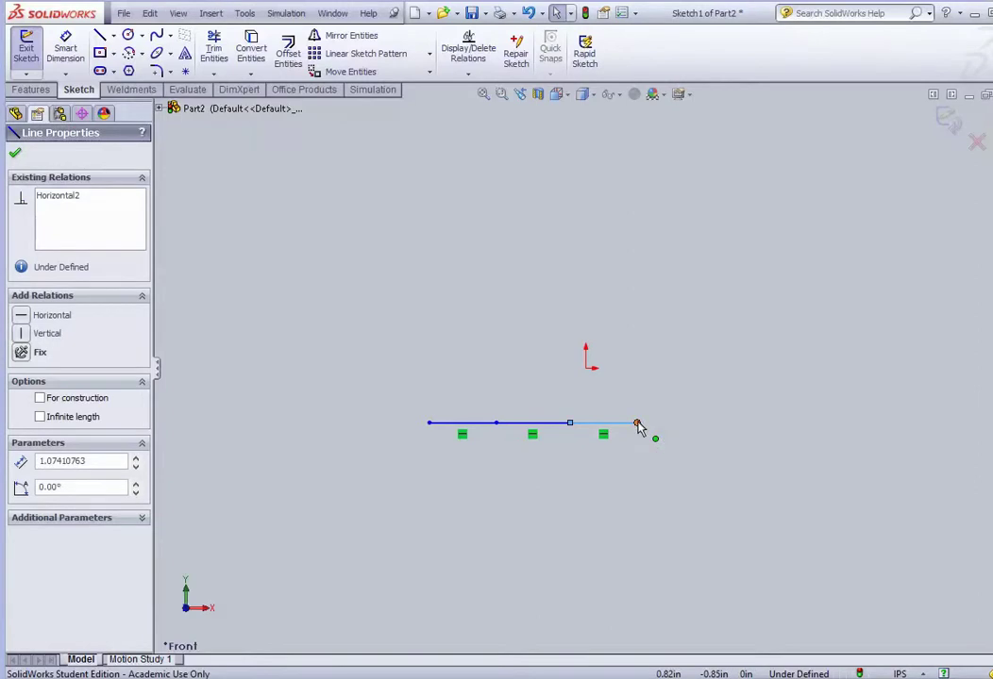
Extend the chain from its right end with two more horizontal lines, the last about 1.15 in long.
click(100, 35)
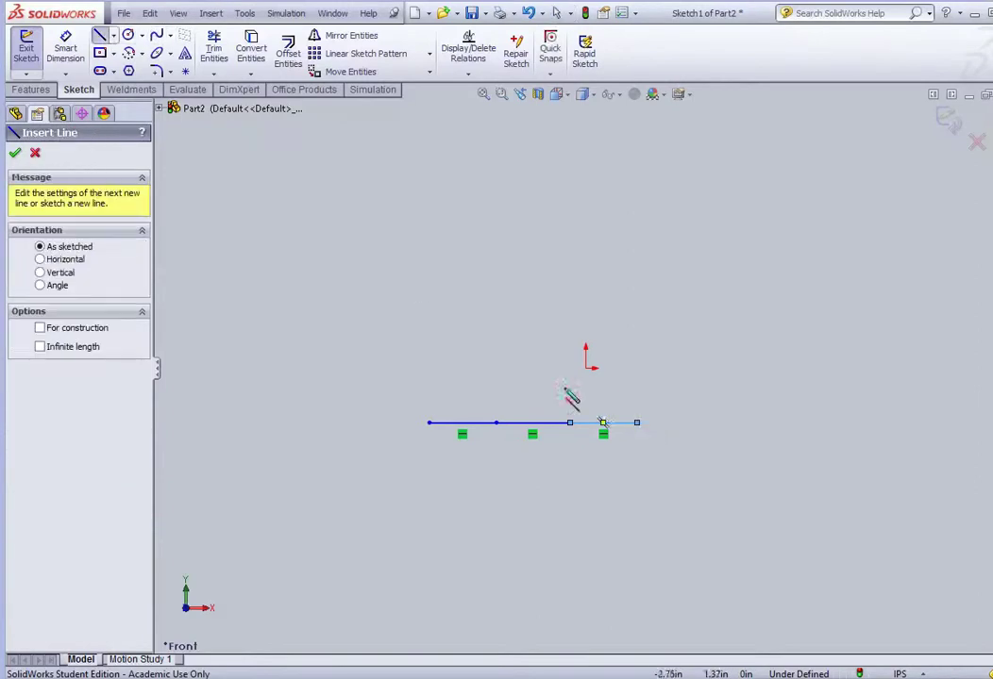
click(638, 425)
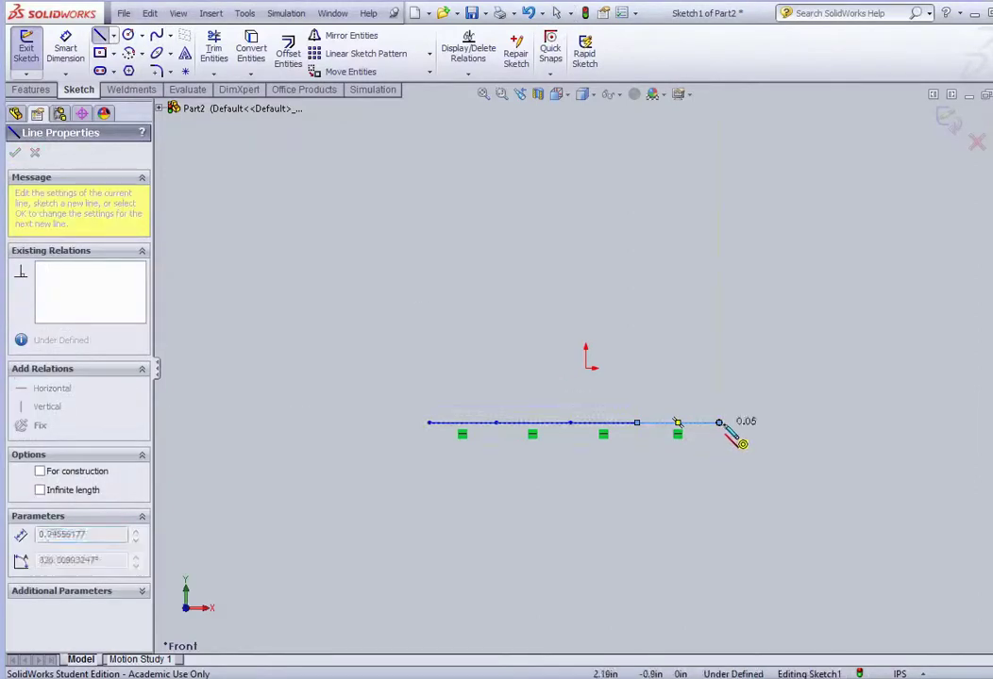
click(790, 424)
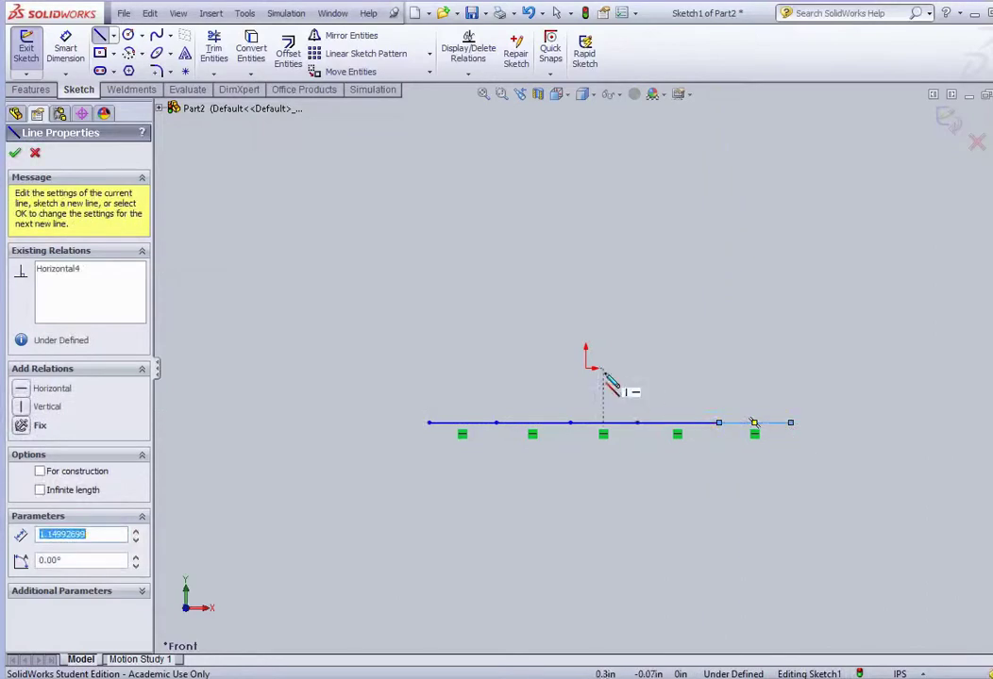
key(Escape)
Make all five horizontal lines of the chain equal in length with an Equal relation.
click(476, 424)
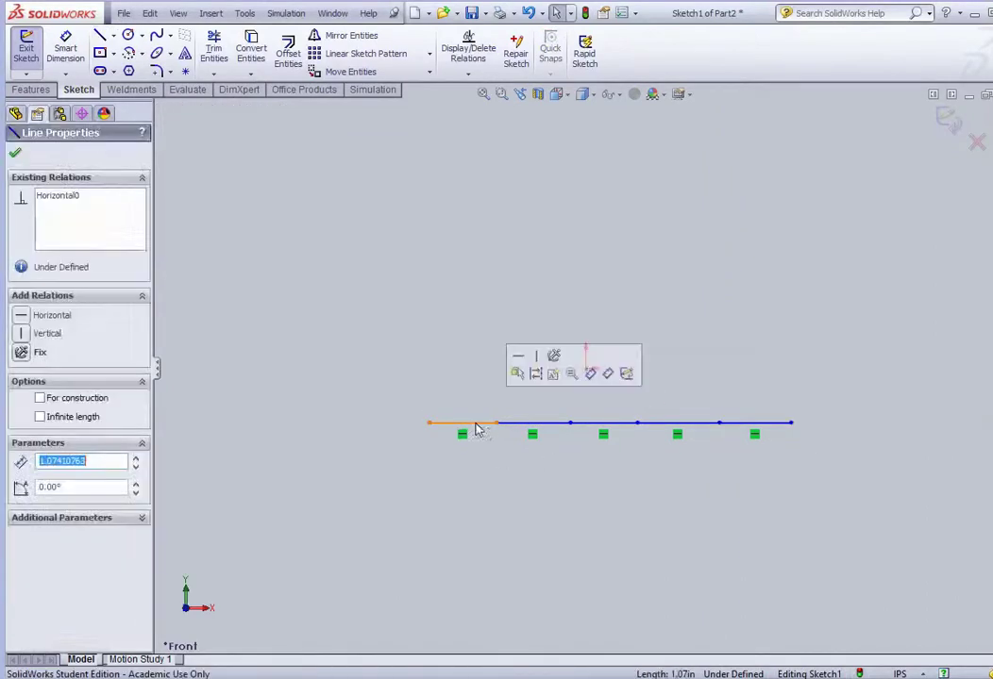
ctrl+click(558, 425)
ctrl+click(611, 425)
ctrl+click(680, 426)
ctrl+click(760, 423)
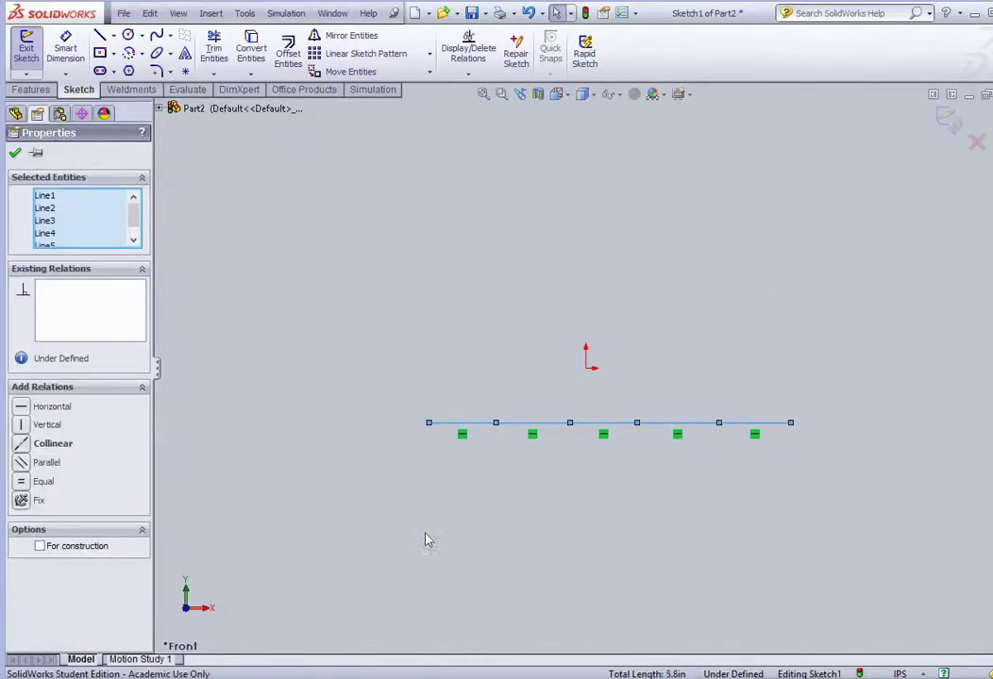
click(40, 482)
Dimension the leftmost line of the five-line chain to 120 in.
click(66, 48)
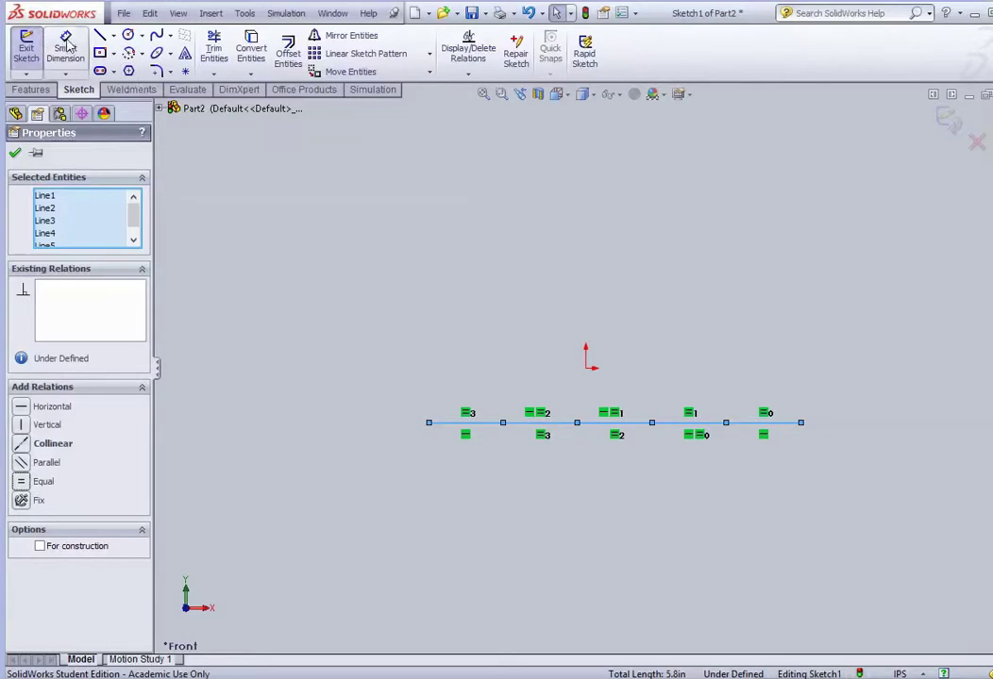
click(478, 424)
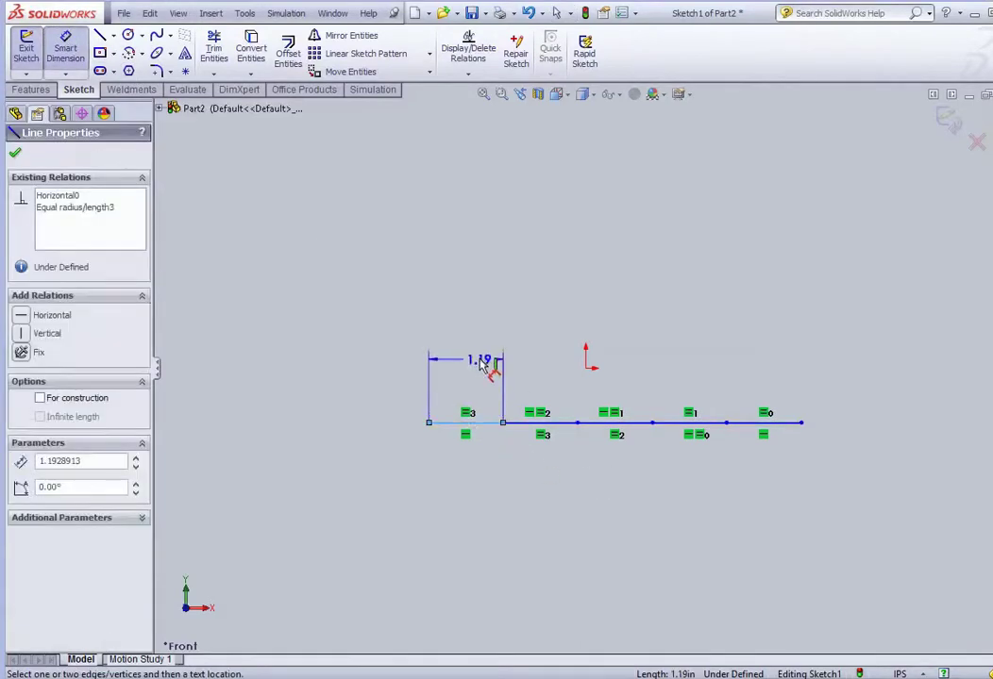
click(479, 363)
text(120)
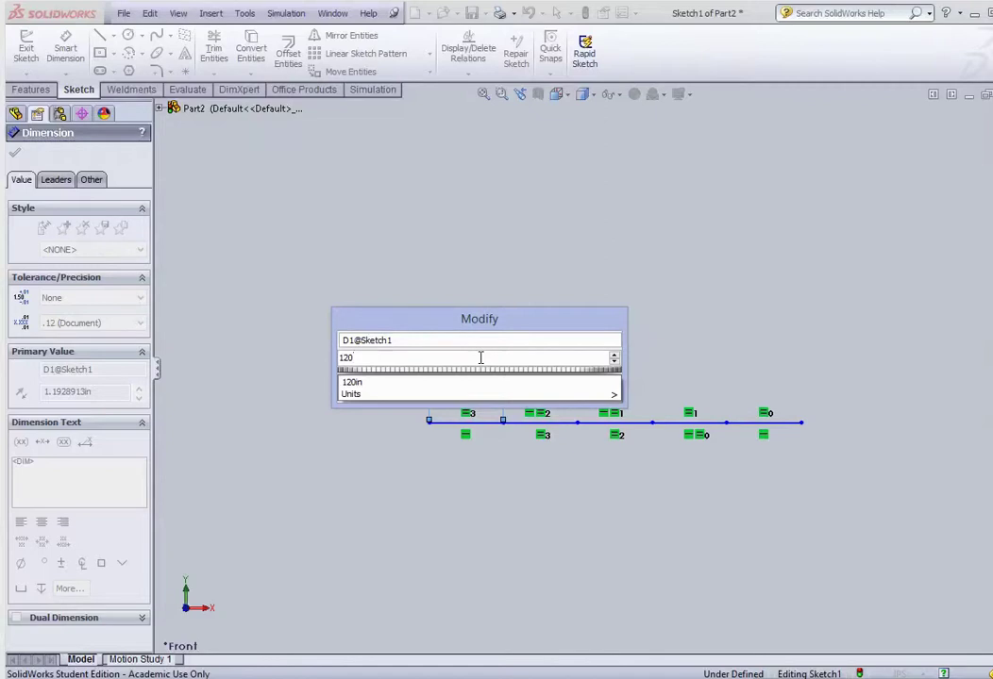
key(Return)
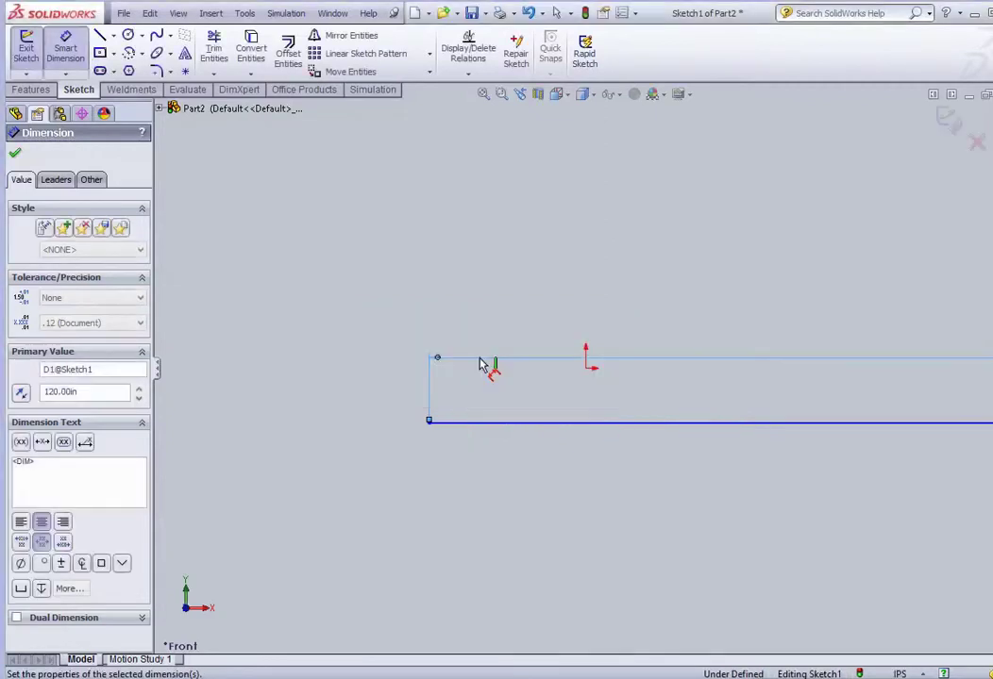
Sketch a second chain of four connected horizontal lines above the first one, each about 110 to 128 in long.
scroll(498, 391, up, 20)
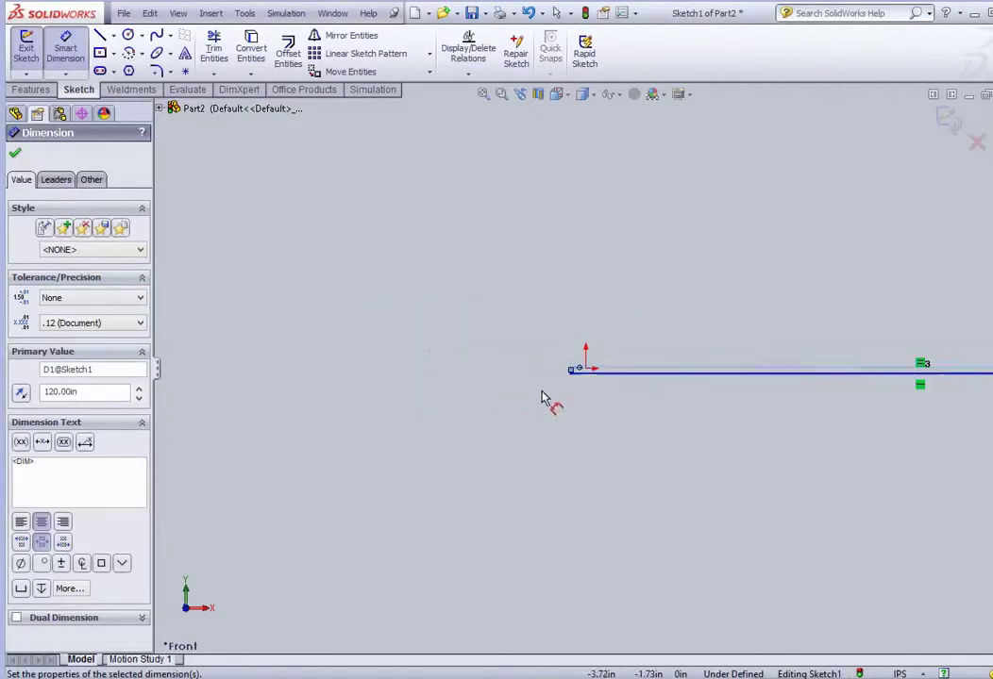
scroll(731, 396, down, 5)
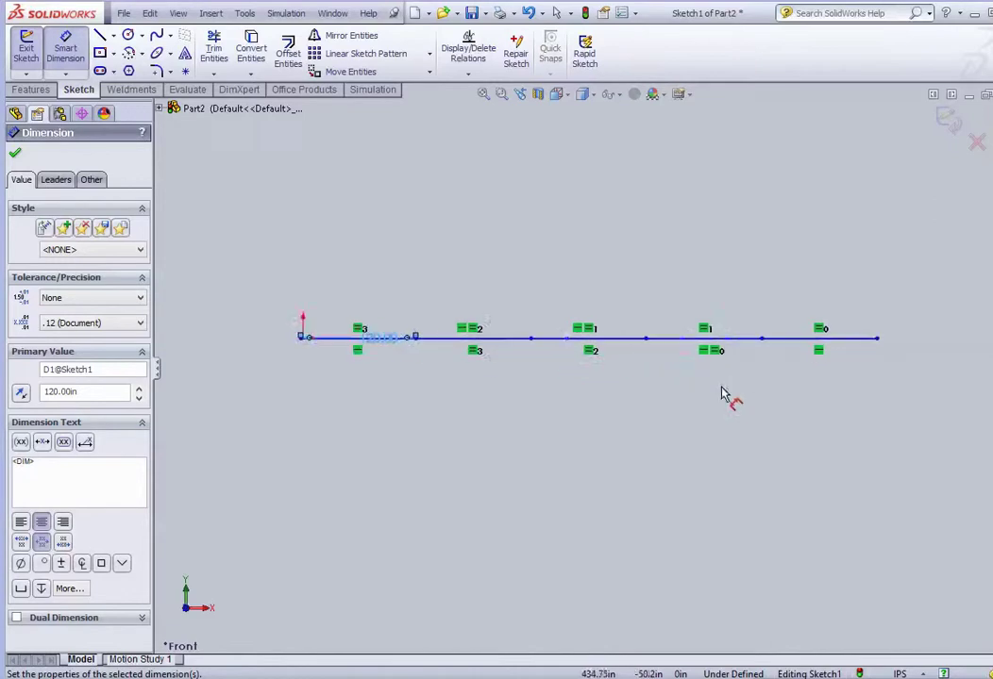
scroll(566, 408, up, 2)
scroll(462, 404, down, 2)
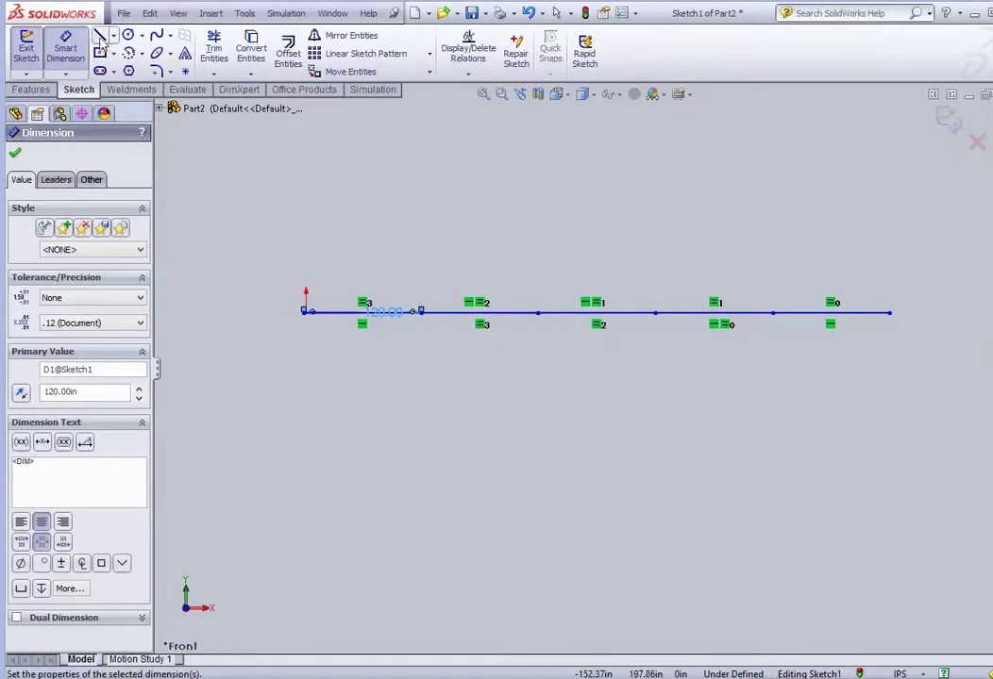
click(101, 35)
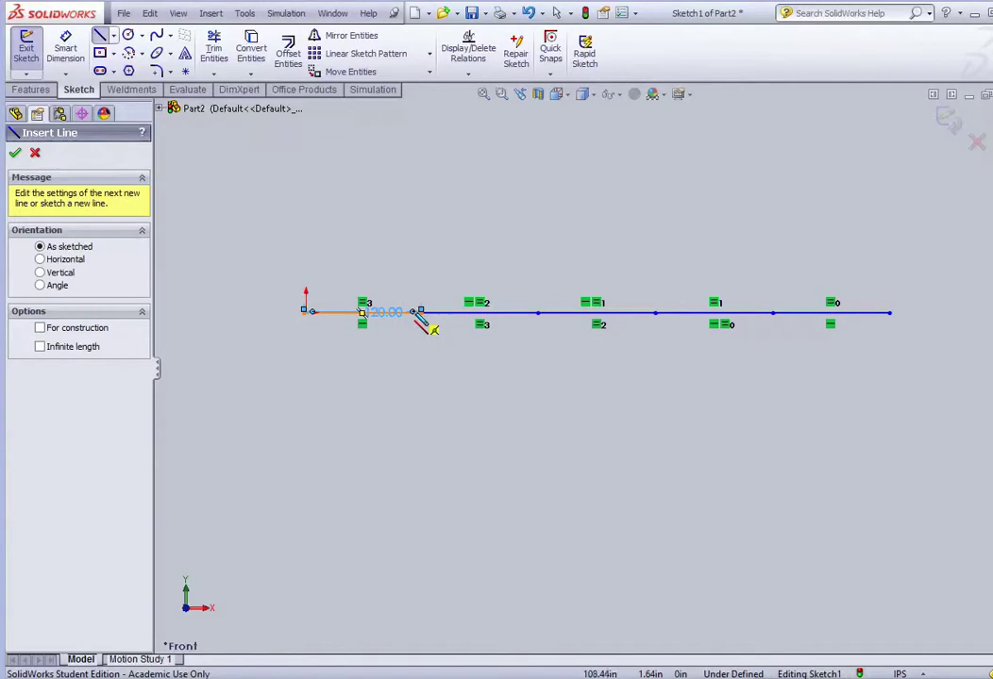
click(362, 214)
click(487, 215)
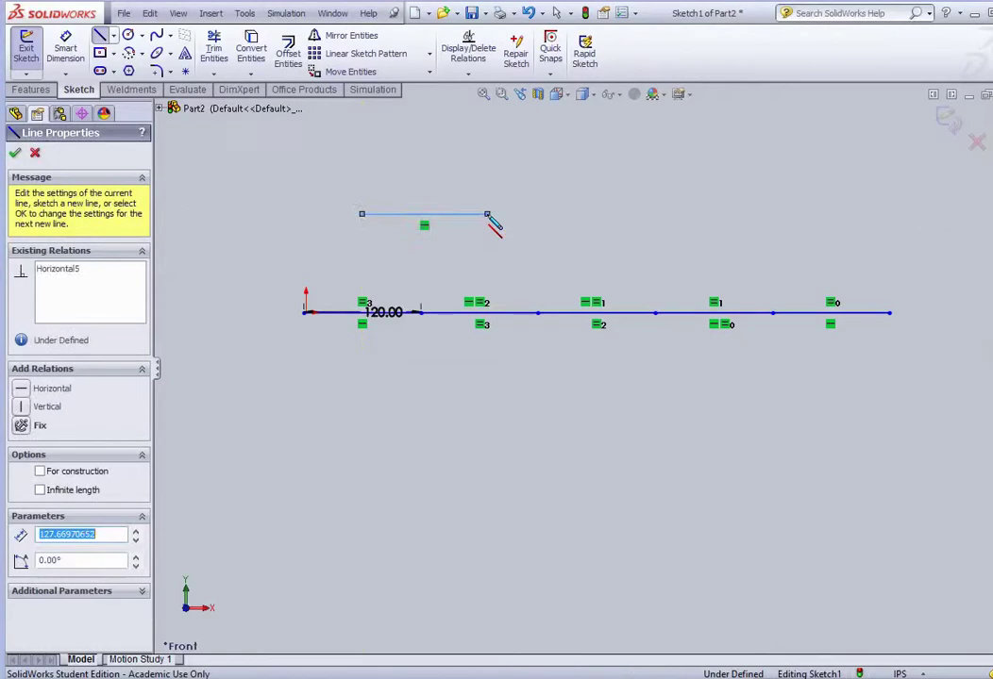
double_click(593, 215)
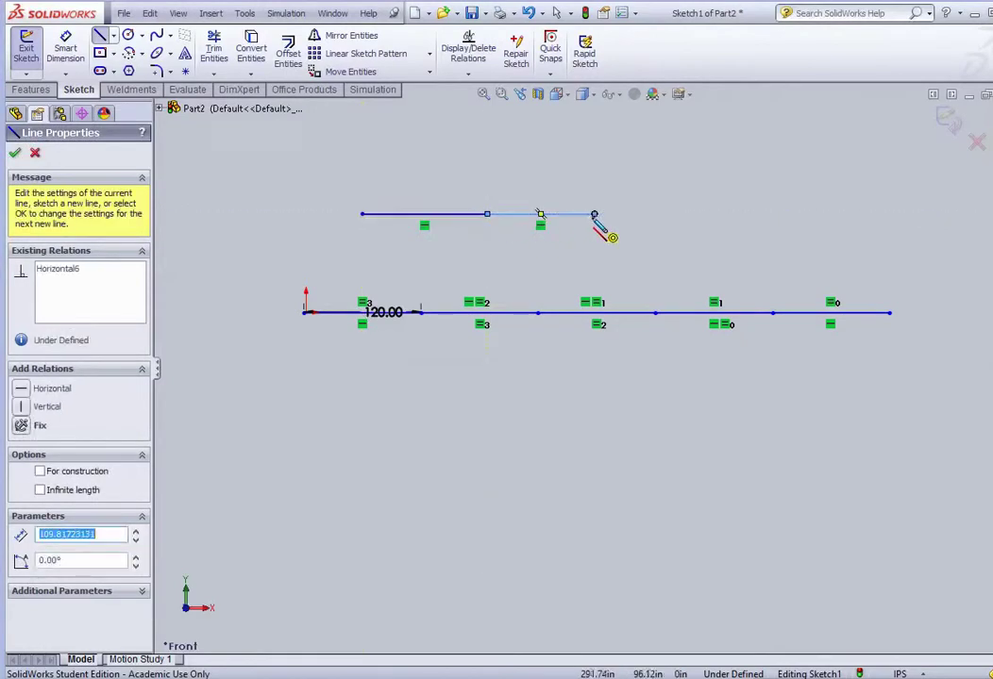
click(594, 215)
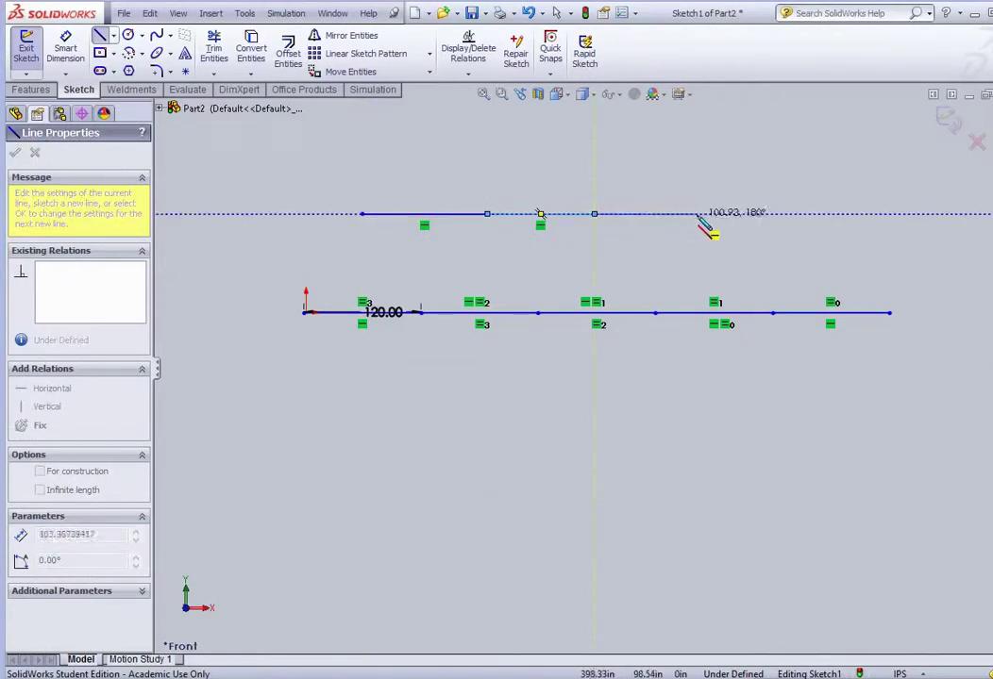
double_click(708, 215)
click(708, 215)
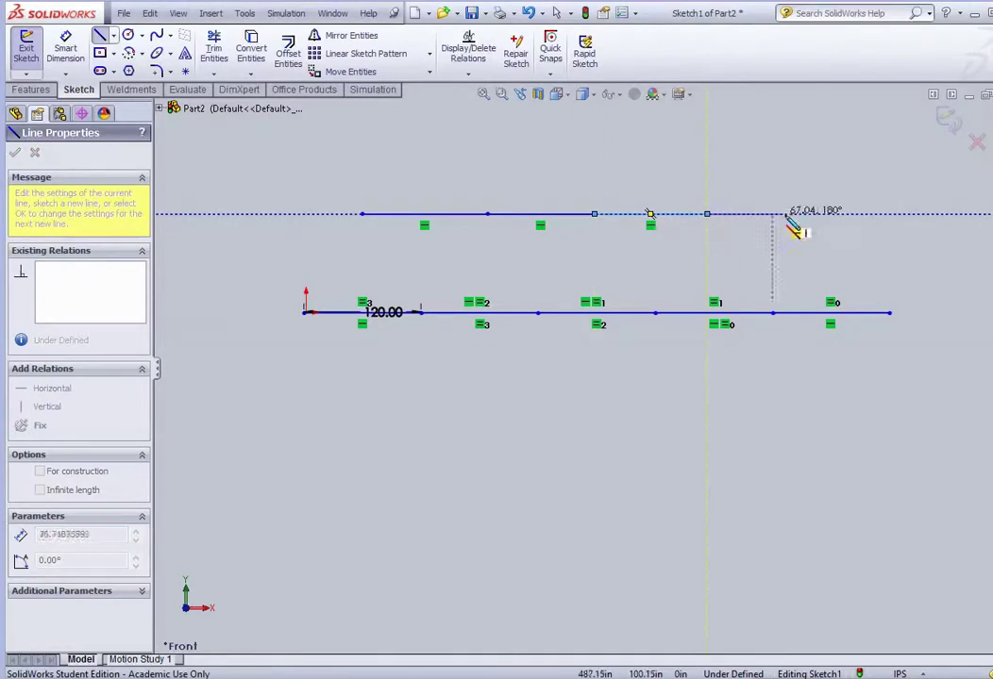
double_click(828, 215)
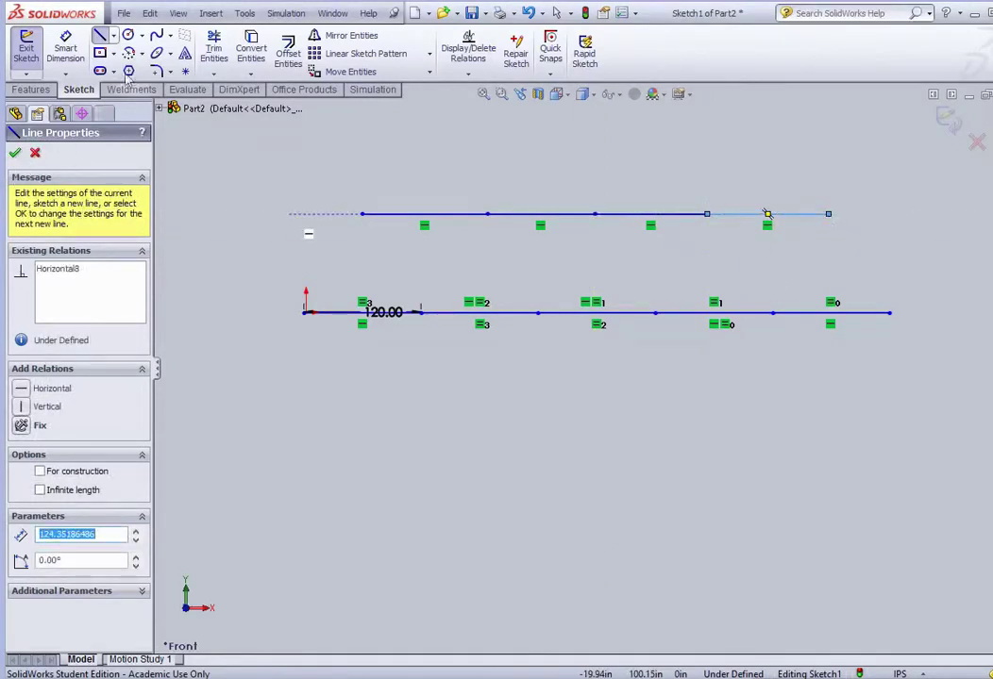
key(Escape)
Make the four lines of the upper chain equal in length with an Equal relation.
click(392, 215)
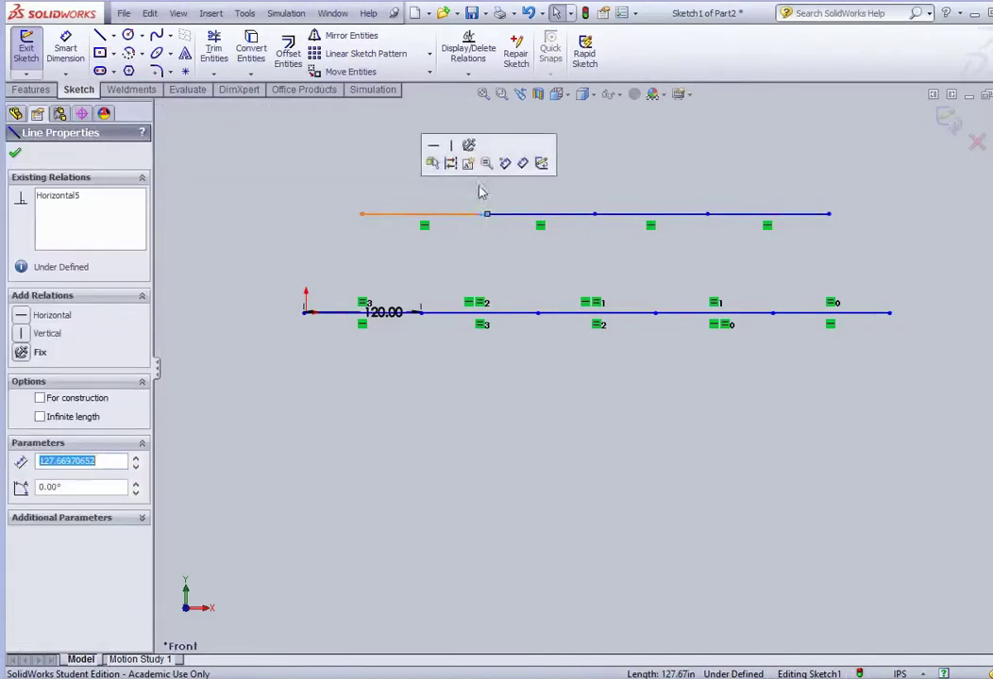
mouse_move(313, 166)
mouse_down()
mouse_move(898, 279)
mouse_move(835, 251)
mouse_up()
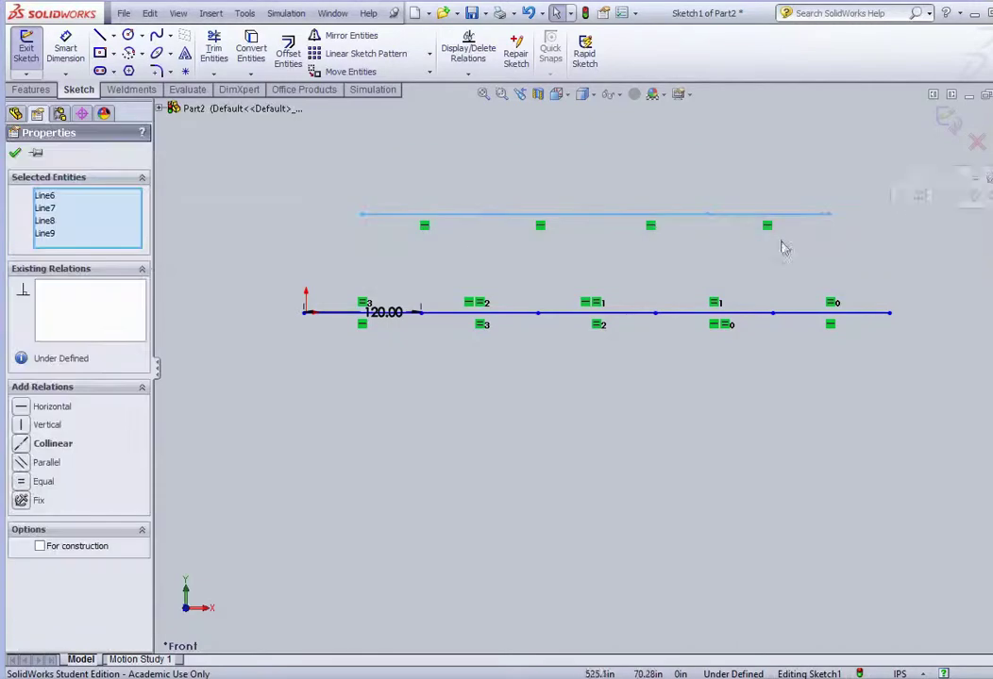
click(21, 481)
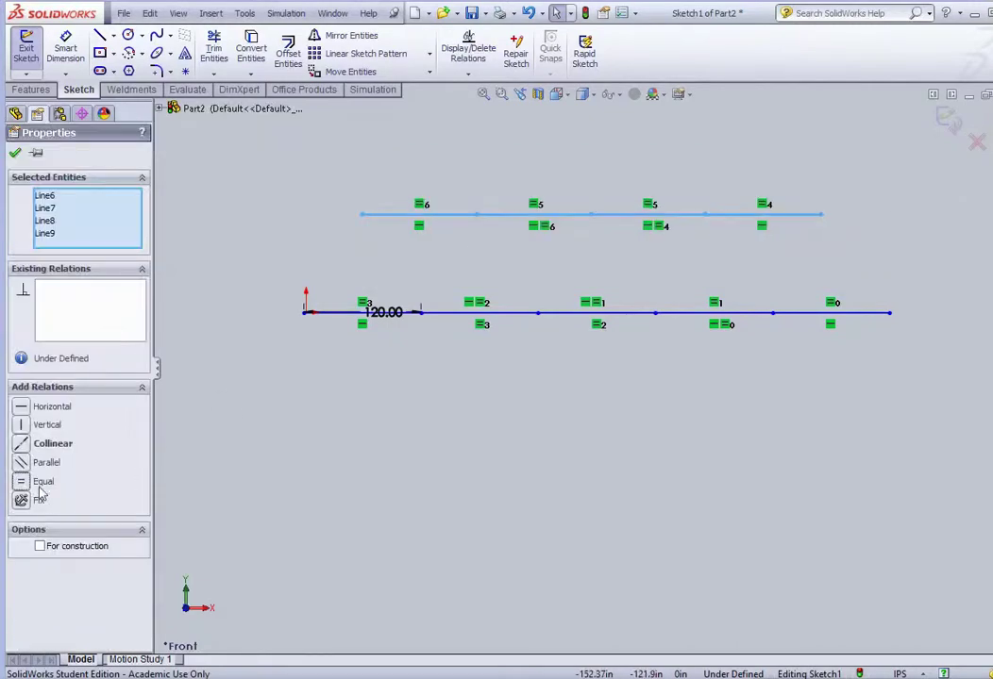
Dimension the leftmost line of the upper chain to 120 in.
click(65, 49)
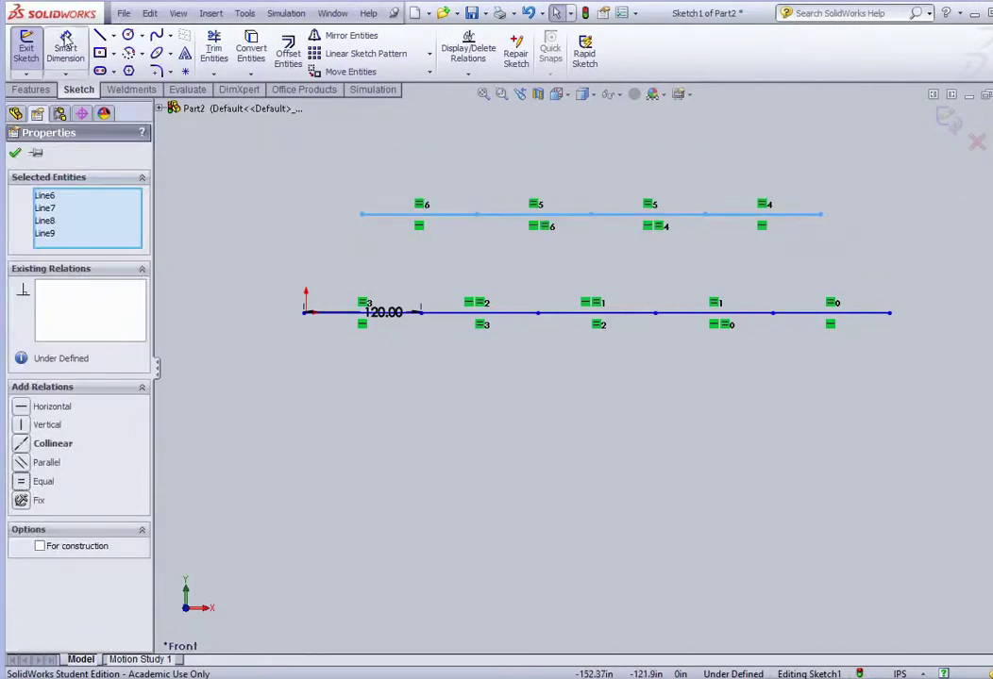
click(415, 214)
click(408, 170)
text(120)
key(Return)
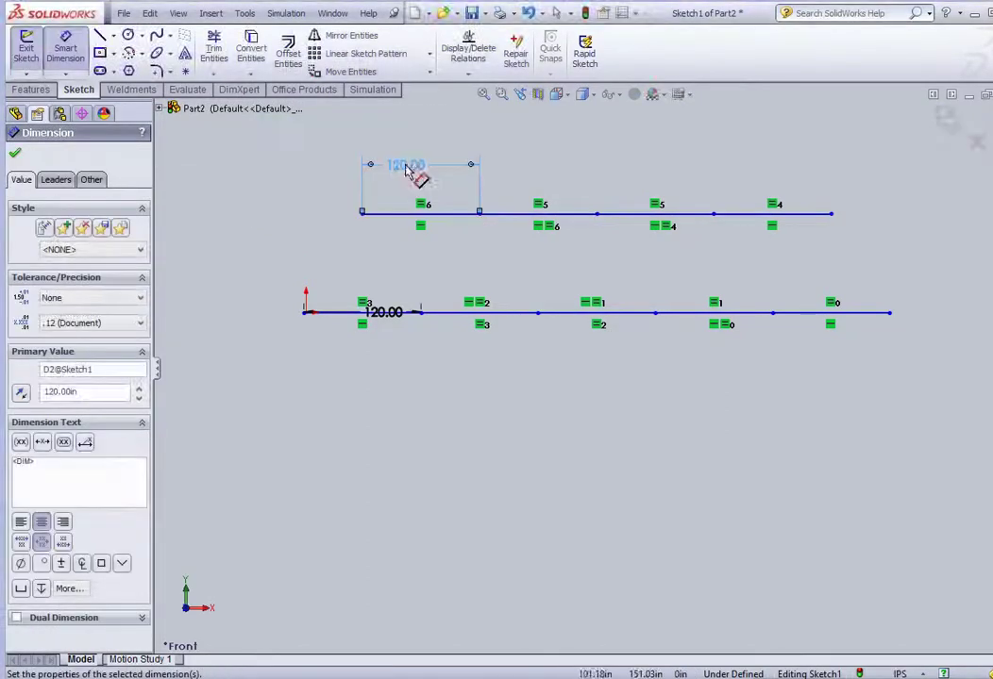
Dimension the vertical distance between the left endpoints of the upper and lower chains to 120 in.
click(363, 214)
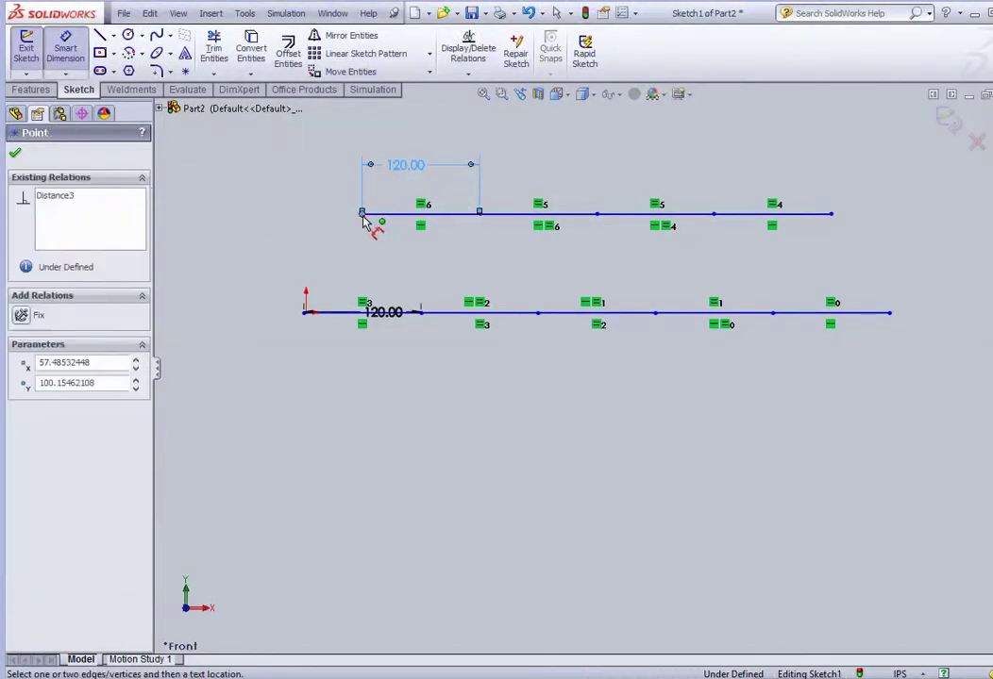
click(305, 311)
click(237, 283)
text(12)
key(Return)
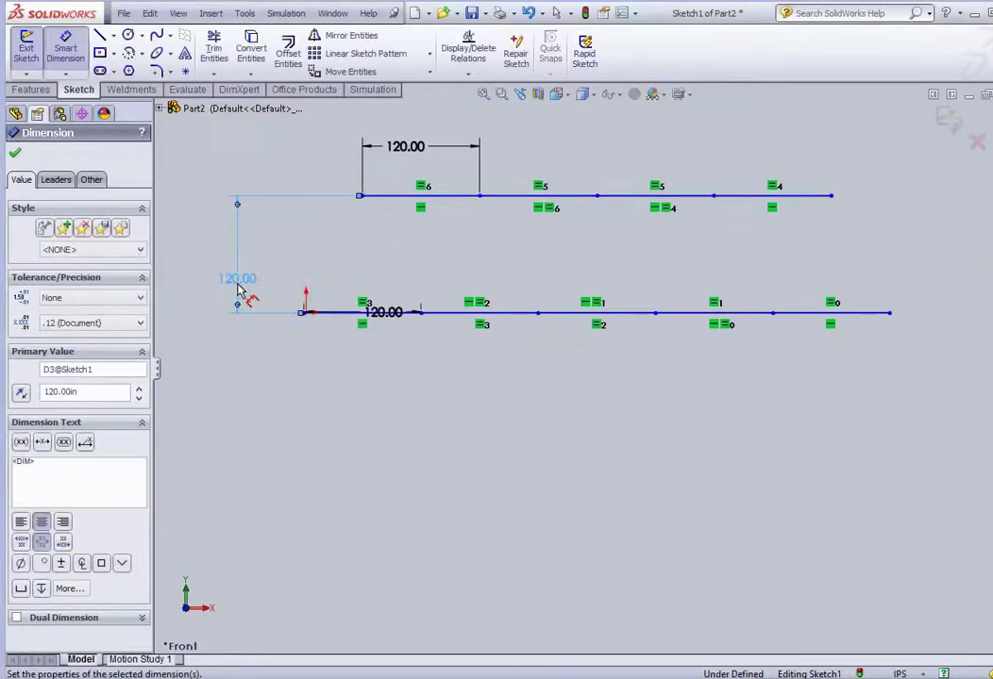
Sketch ten connected diagonal lines zigzagging between the endpoints of the lower and upper chains, starting at the origin, and exit the sketch.
click(100, 36)
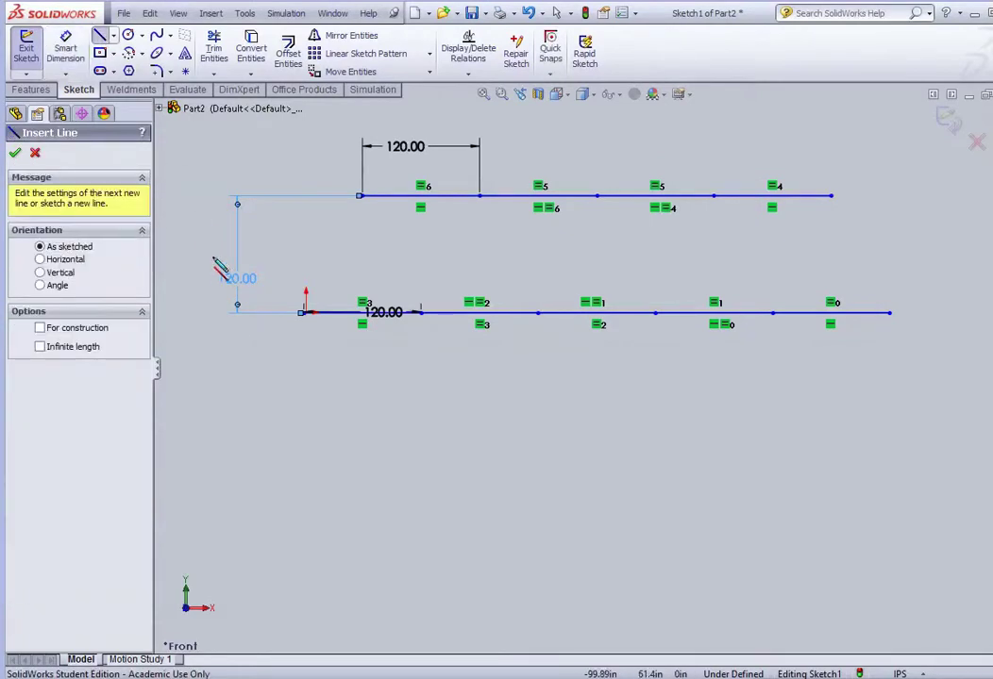
click(304, 312)
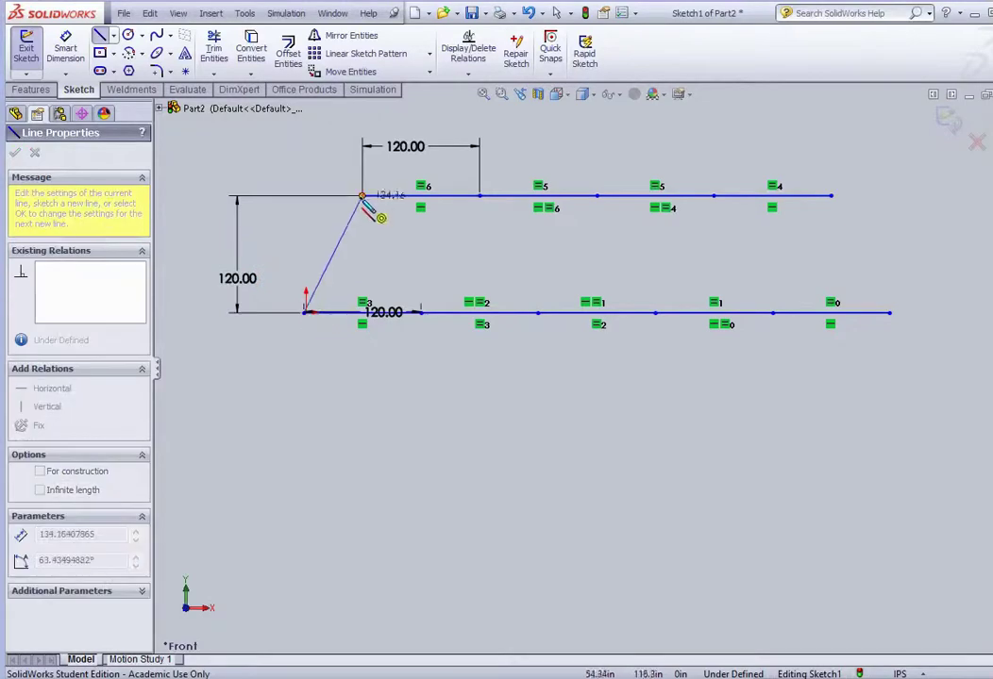
click(361, 197)
click(424, 315)
click(480, 197)
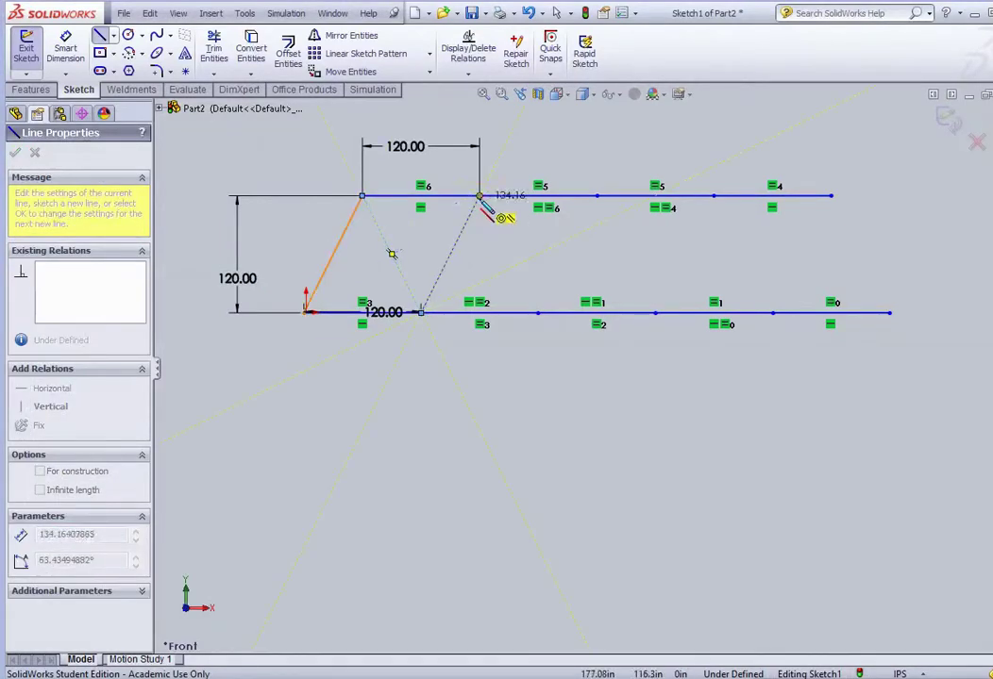
click(537, 312)
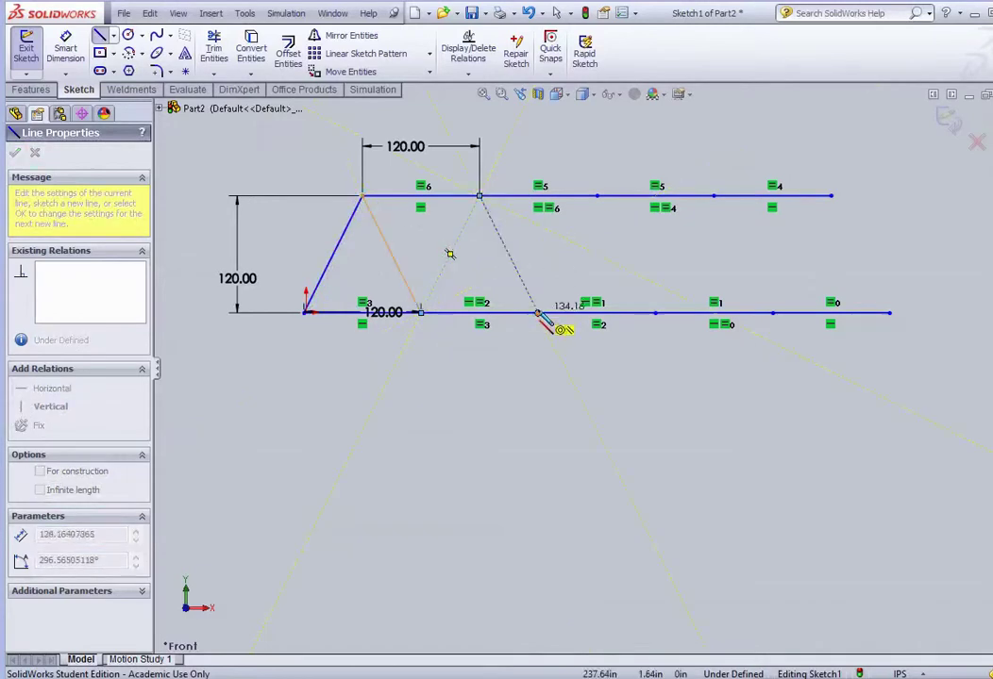
click(596, 196)
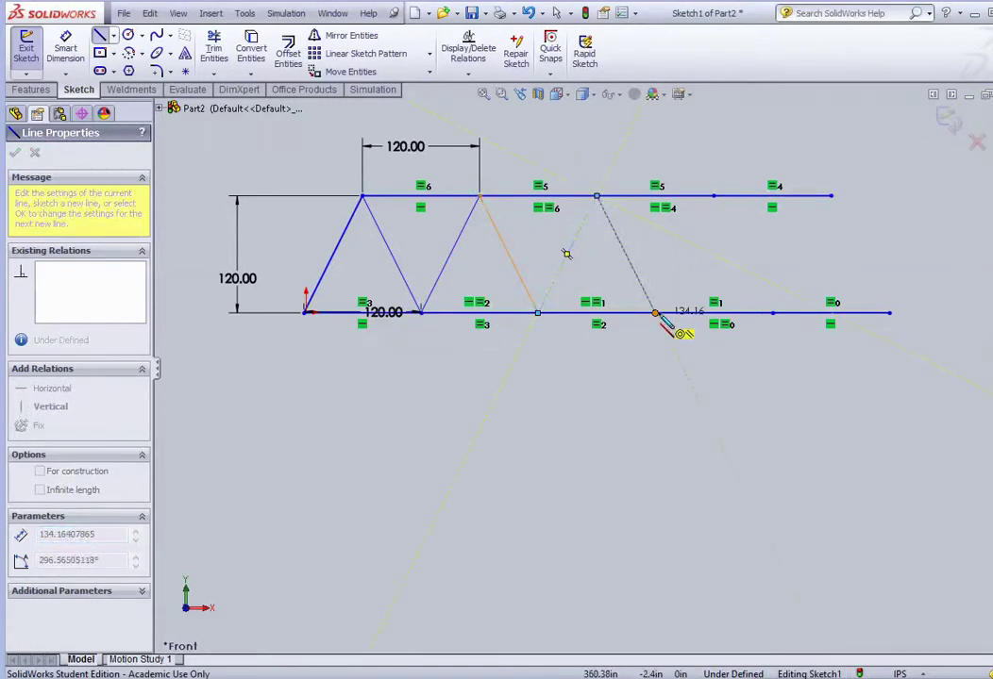
click(713, 197)
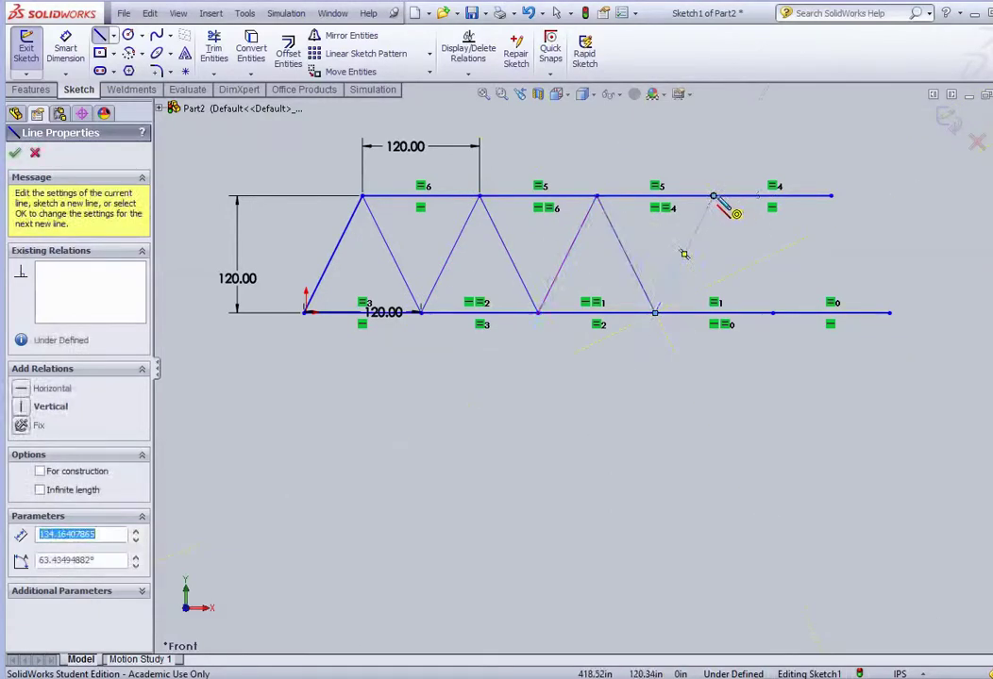
click(771, 312)
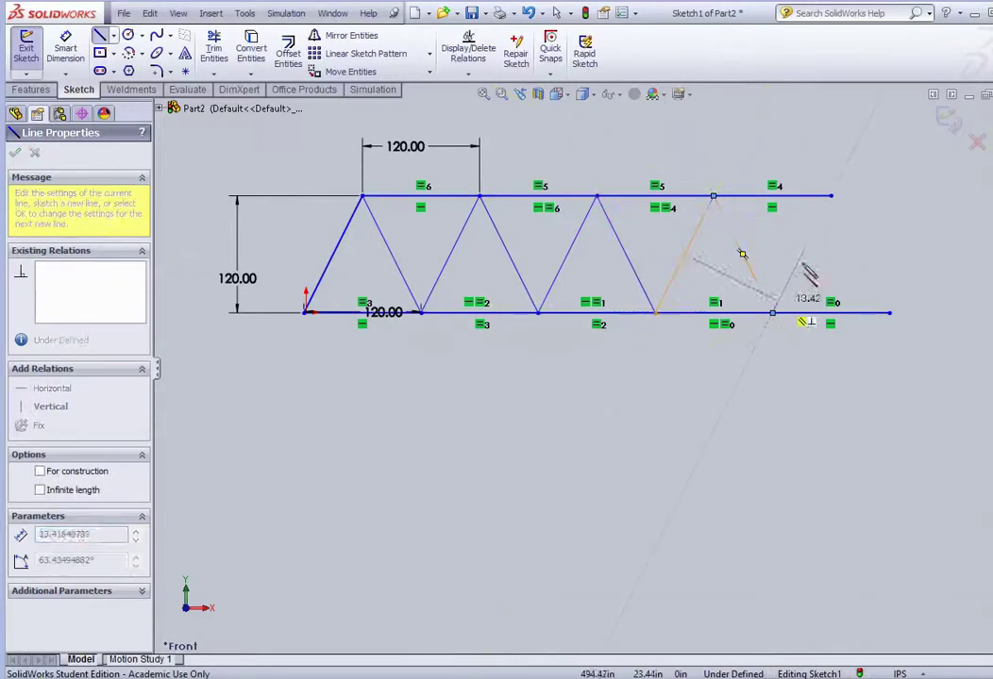
click(831, 196)
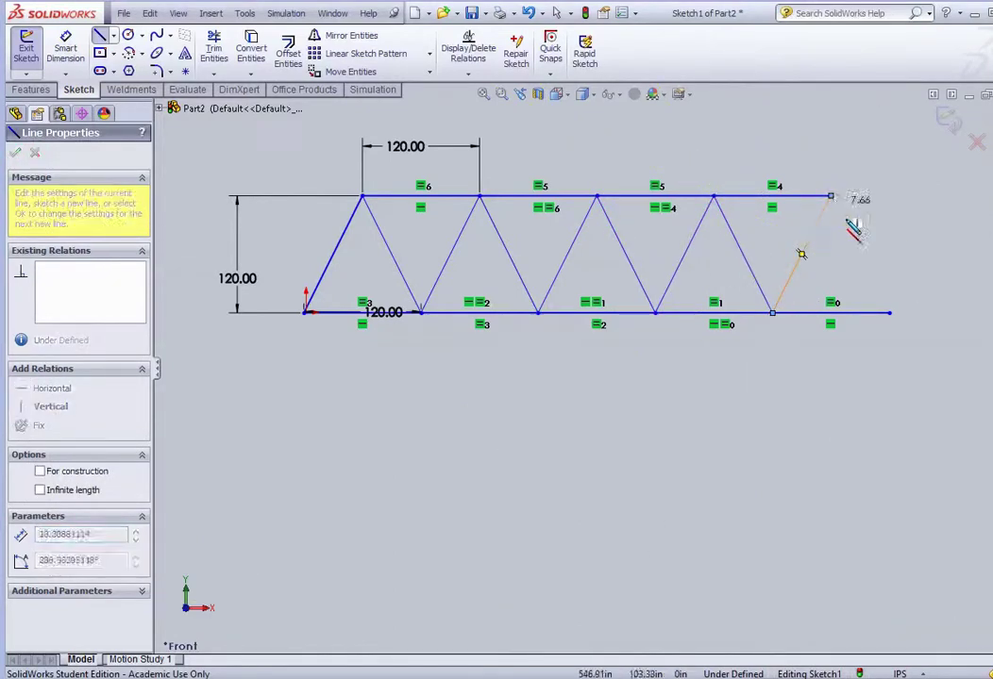
click(888, 312)
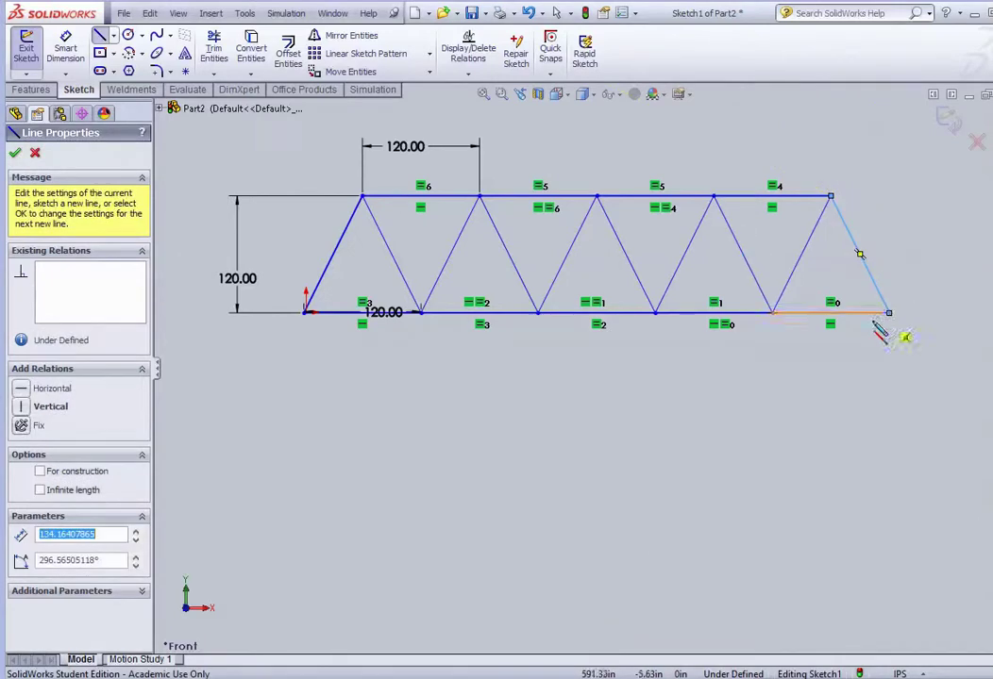
click(15, 154)
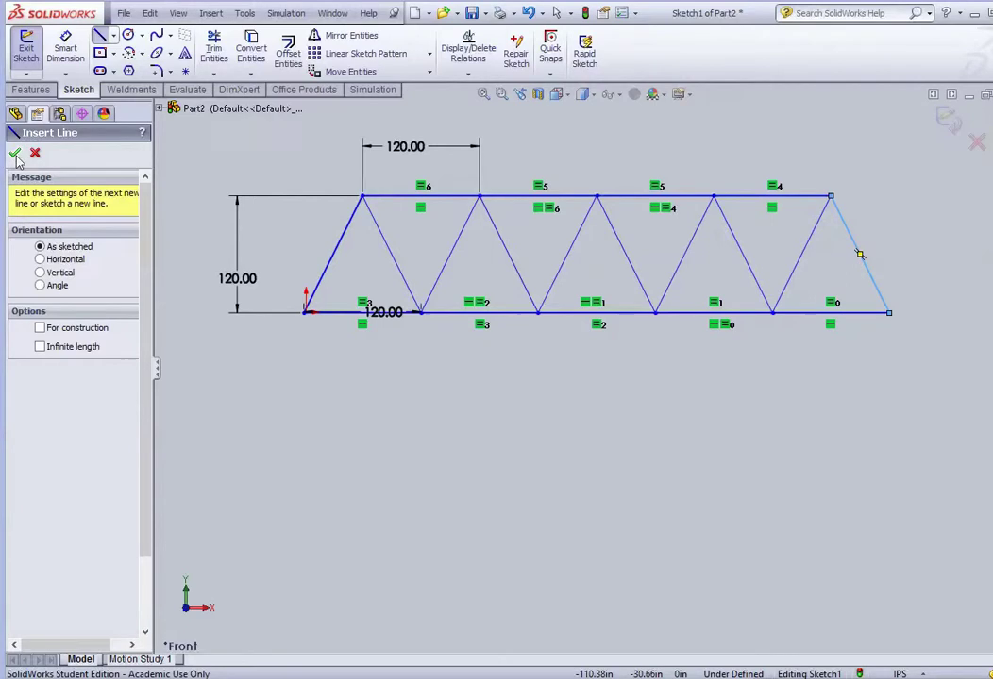
click(16, 155)
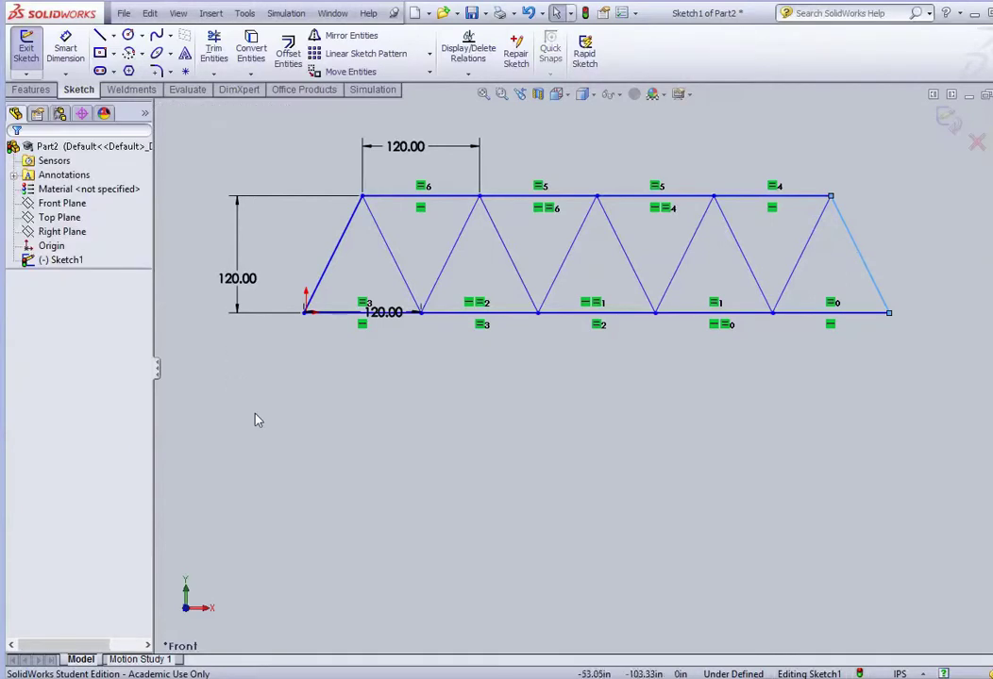
click(28, 65)
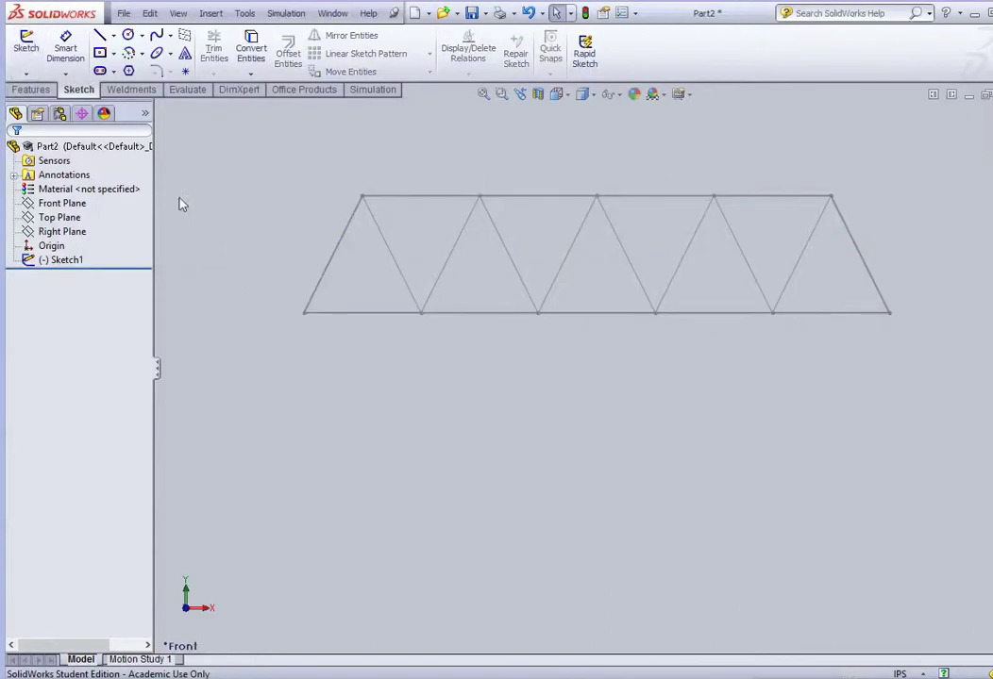
Start a Structural Member with standard New_Profiles, type Squares and size 3 x 3 tube.
click(133, 92)
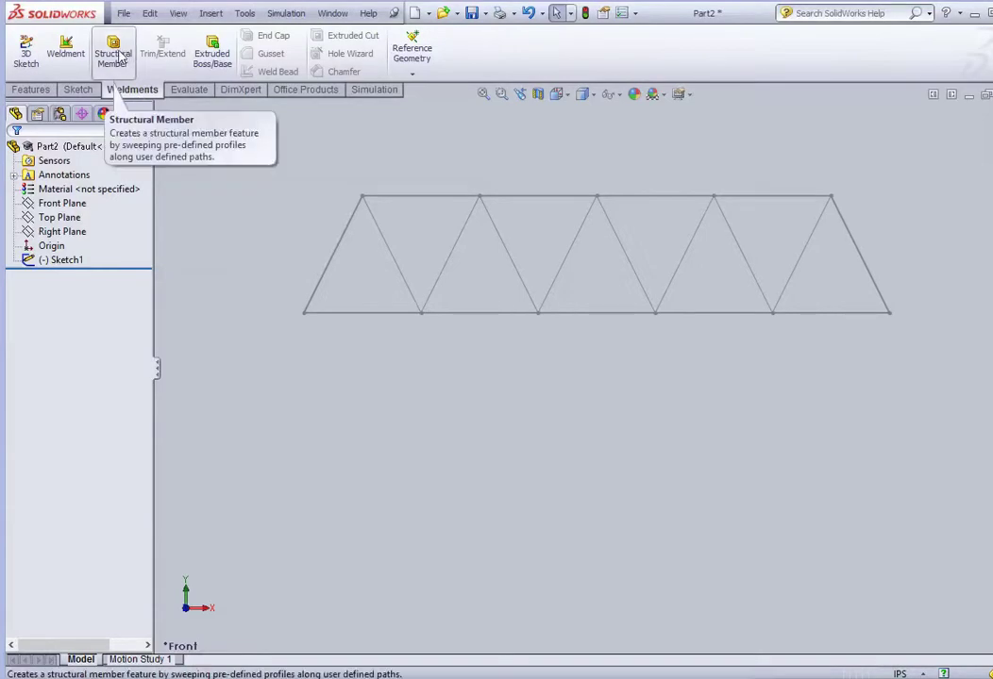
click(118, 59)
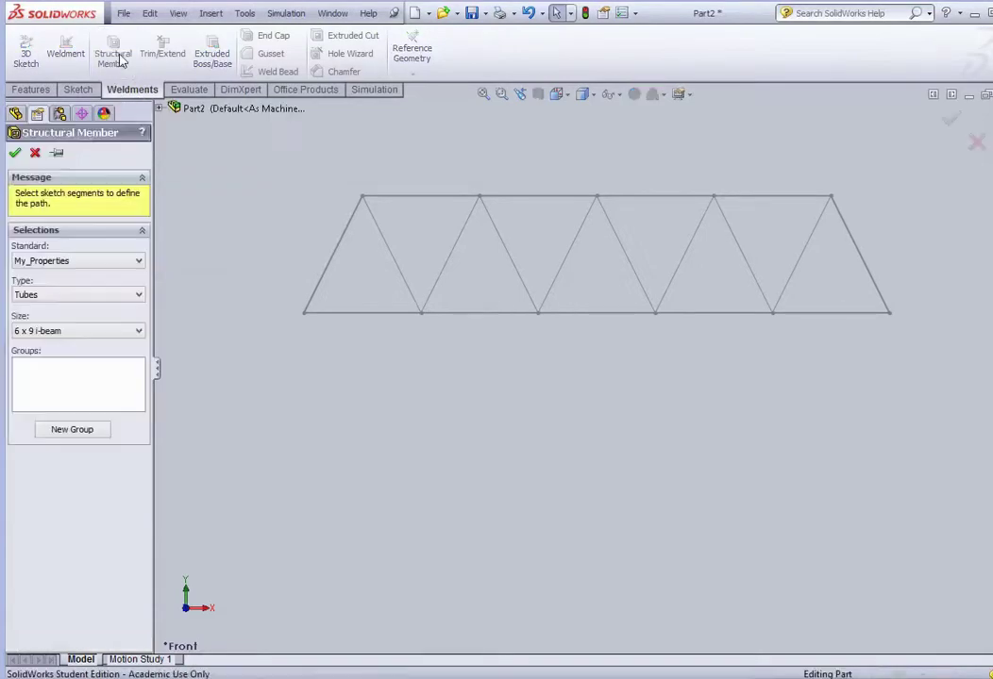
click(138, 265)
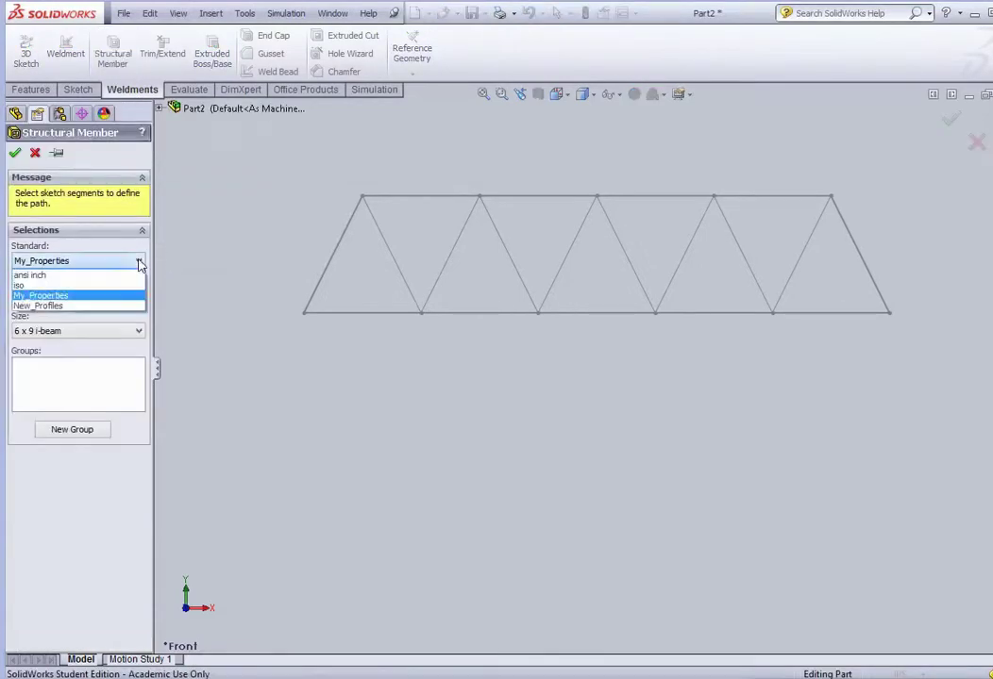
click(78, 307)
click(122, 298)
click(83, 310)
click(137, 336)
click(83, 346)
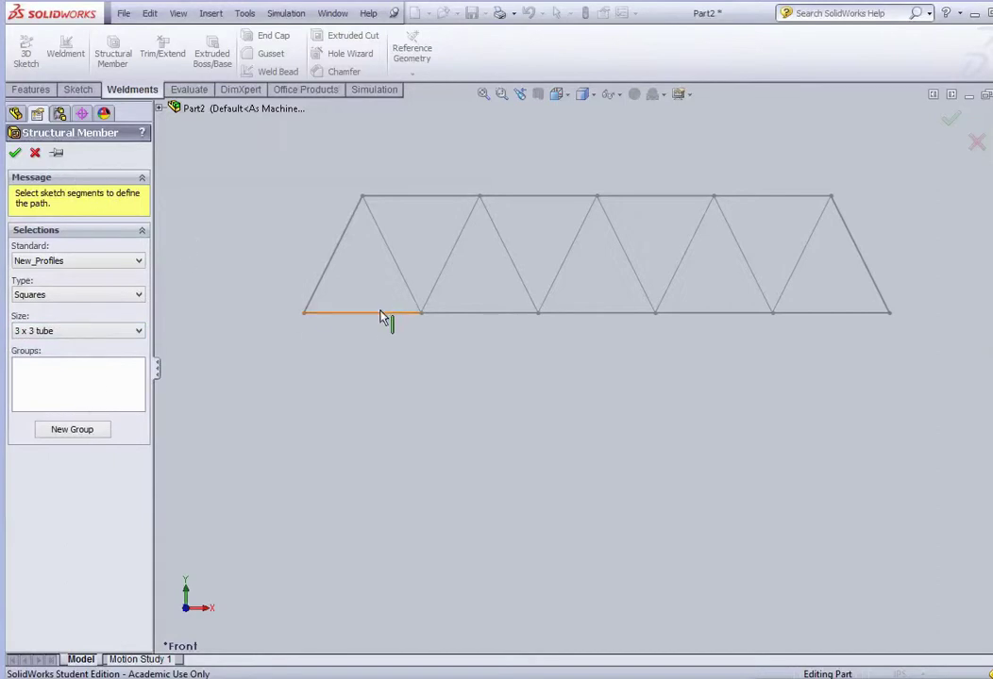
Create the structural member from a new group containing the five bottom horizontal lines of the truss.
click(90, 433)
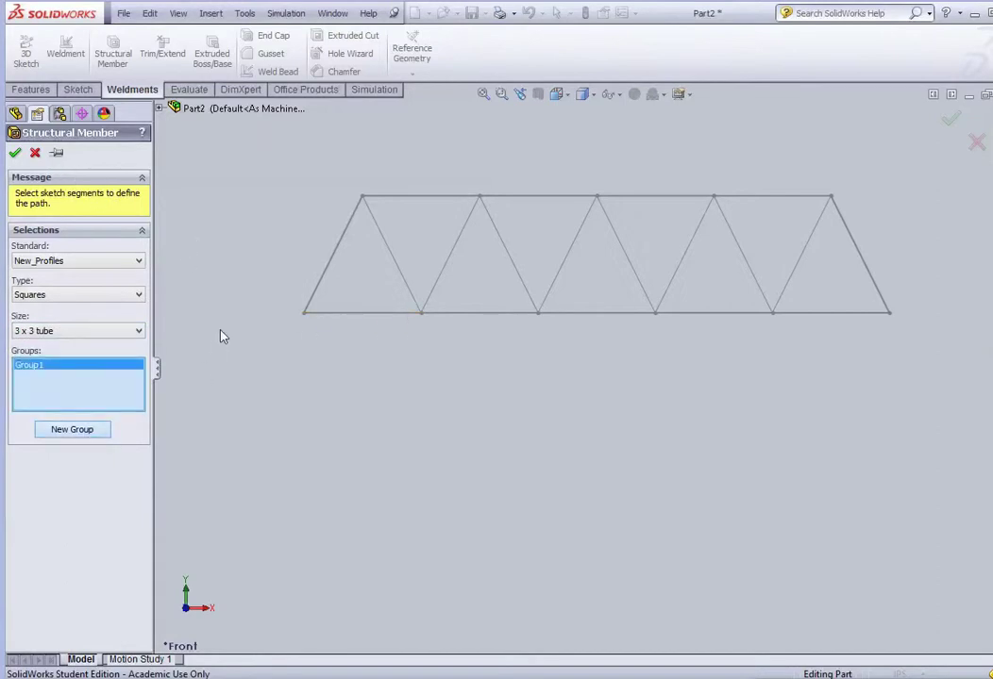
click(387, 312)
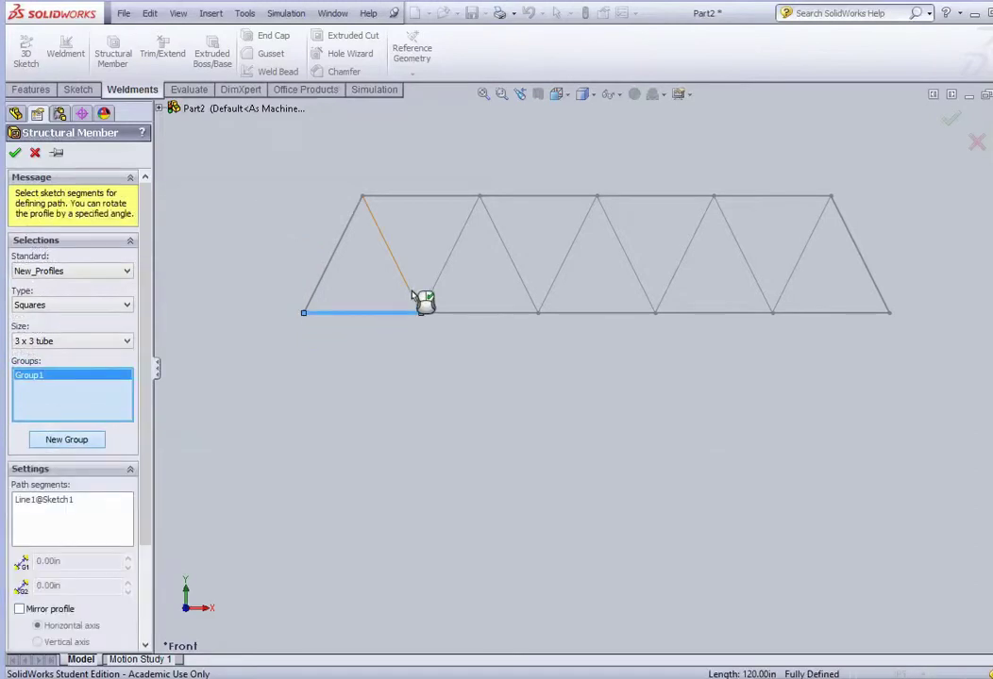
click(490, 316)
click(600, 315)
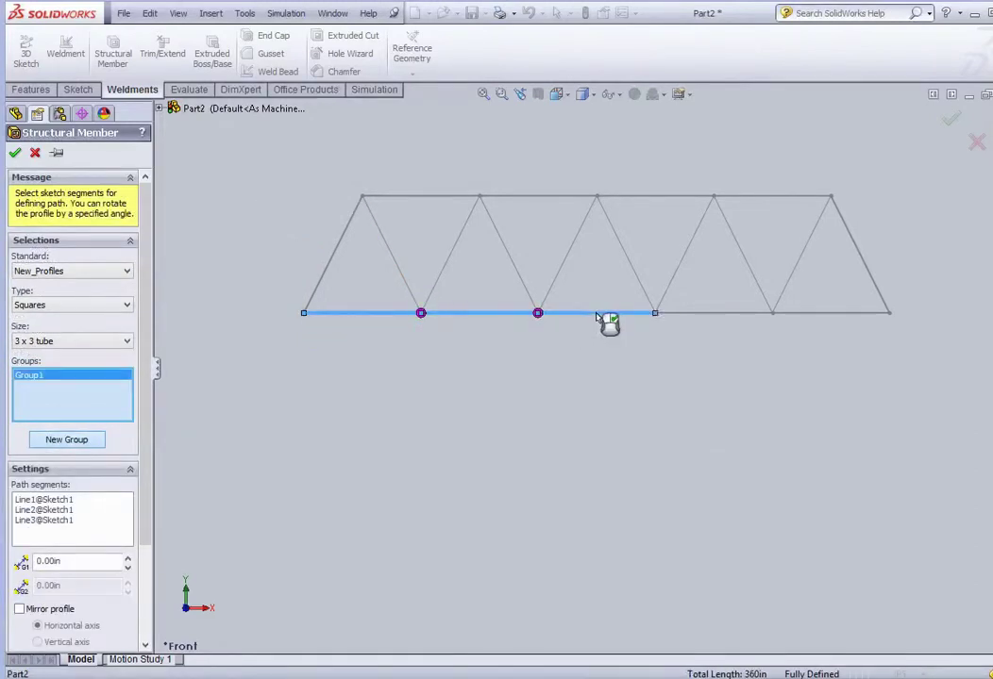
click(727, 314)
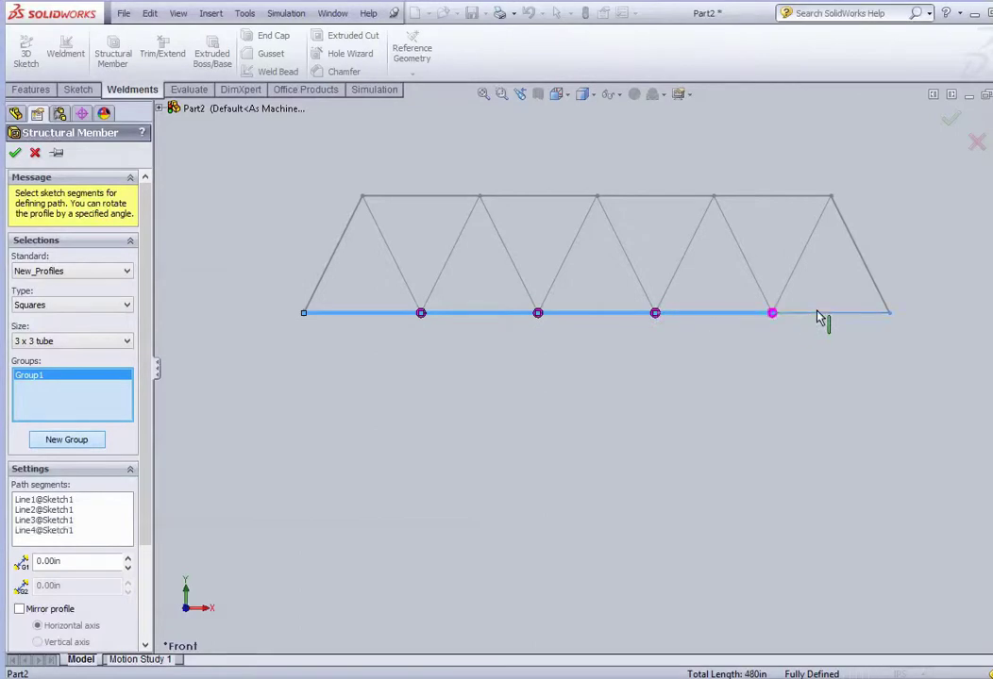
click(822, 315)
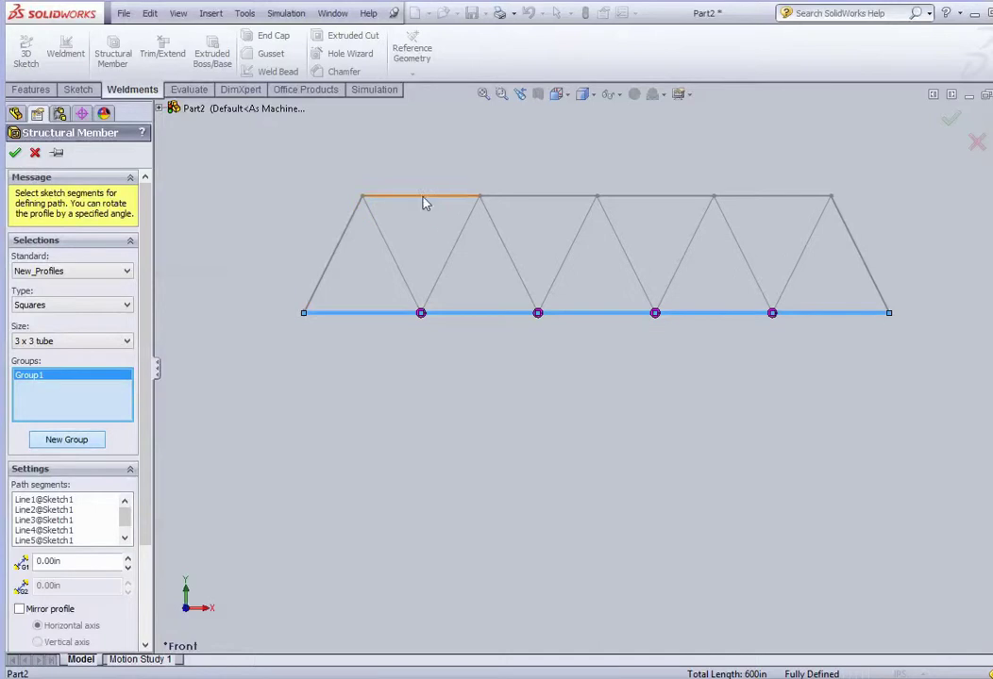
click(15, 154)
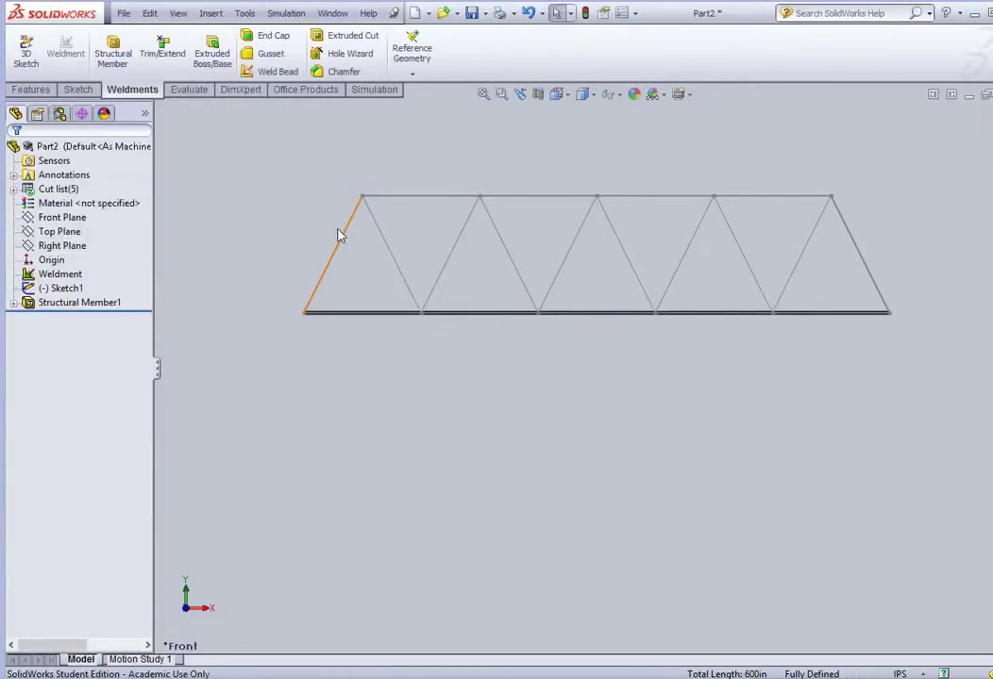
Undo the structural member along the bottom lines and exit the truss sketch.
click(530, 13)
click(530, 13)
click(51, 245)
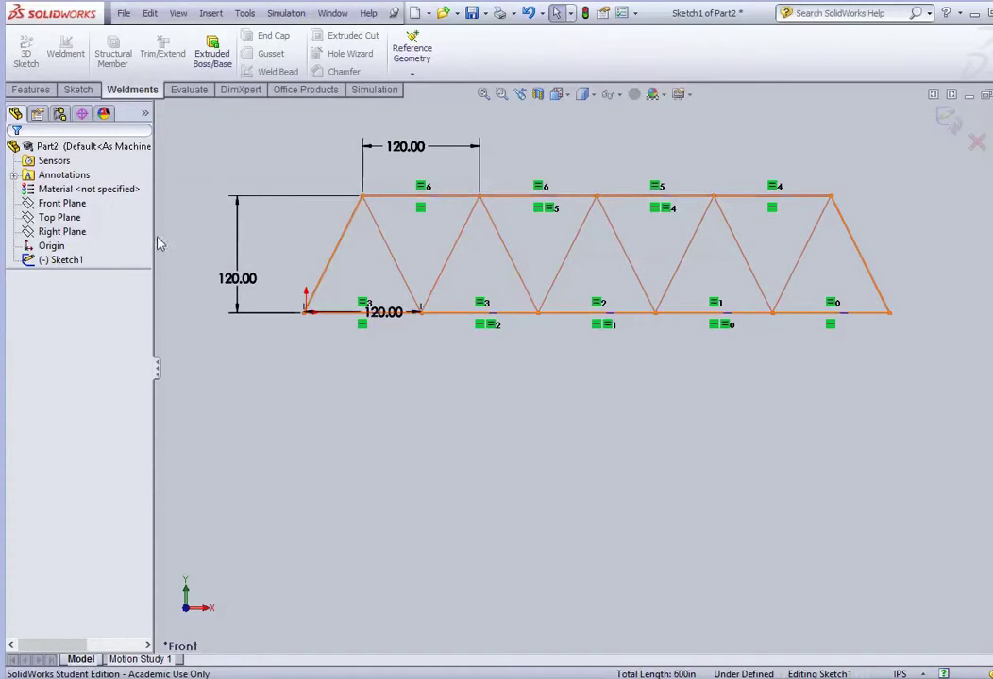
click(79, 90)
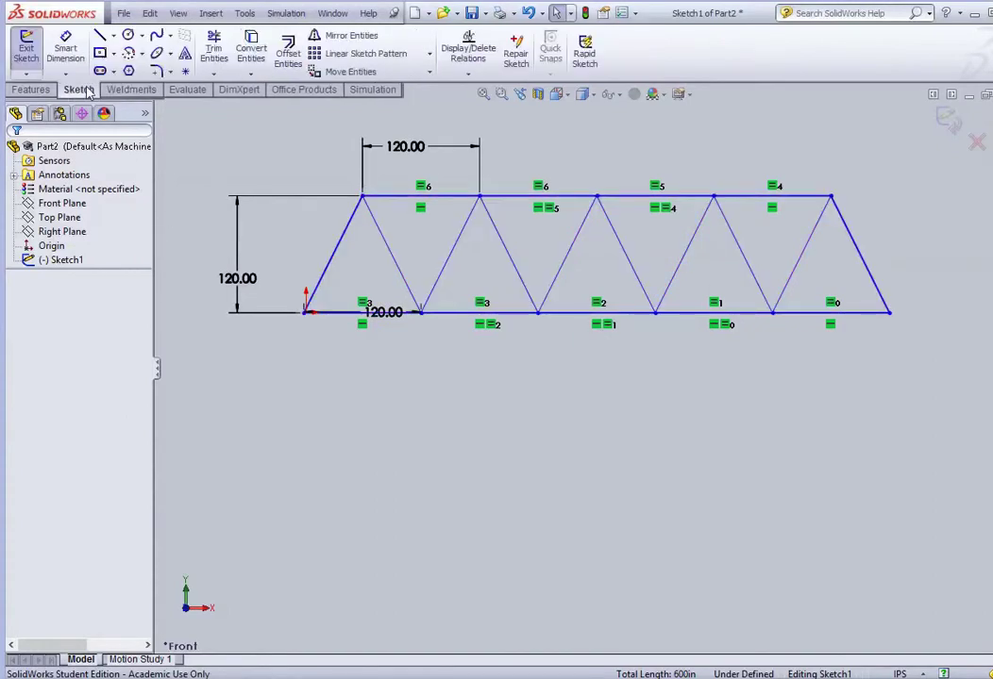
click(28, 57)
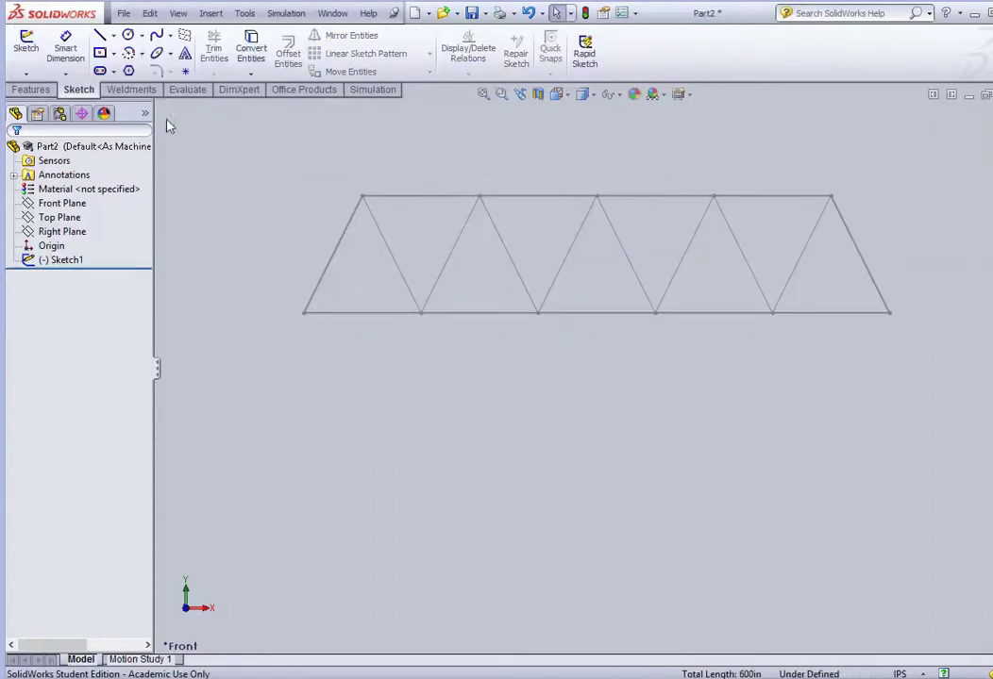
Start a Structural Member with a new group, using standard New_Profiles, type Squares and size 3 x 3 tube.
click(120, 90)
click(115, 57)
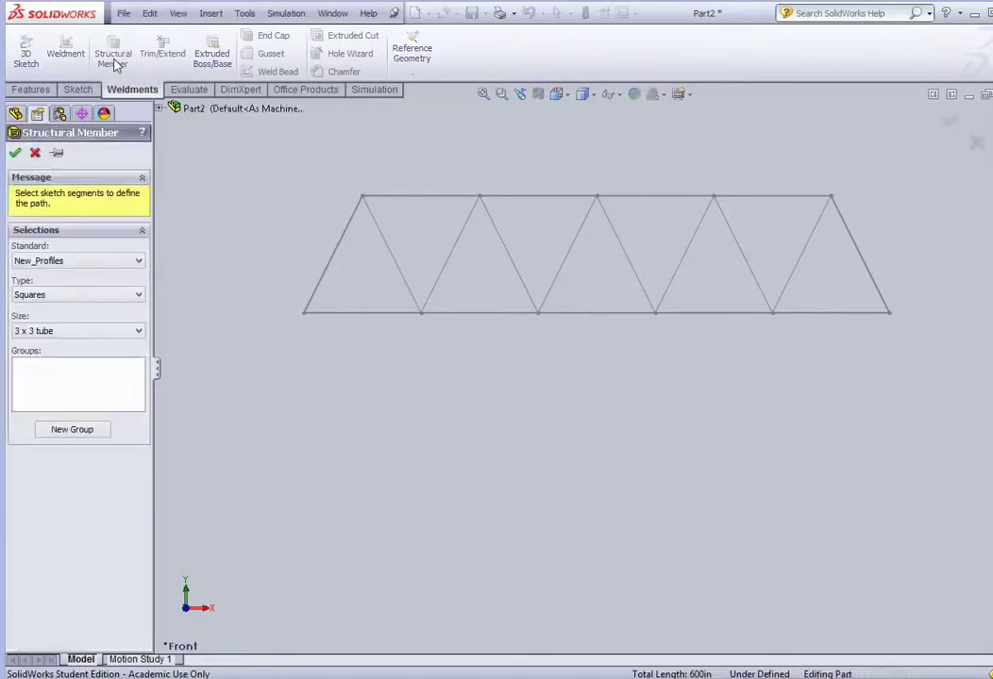
click(90, 431)
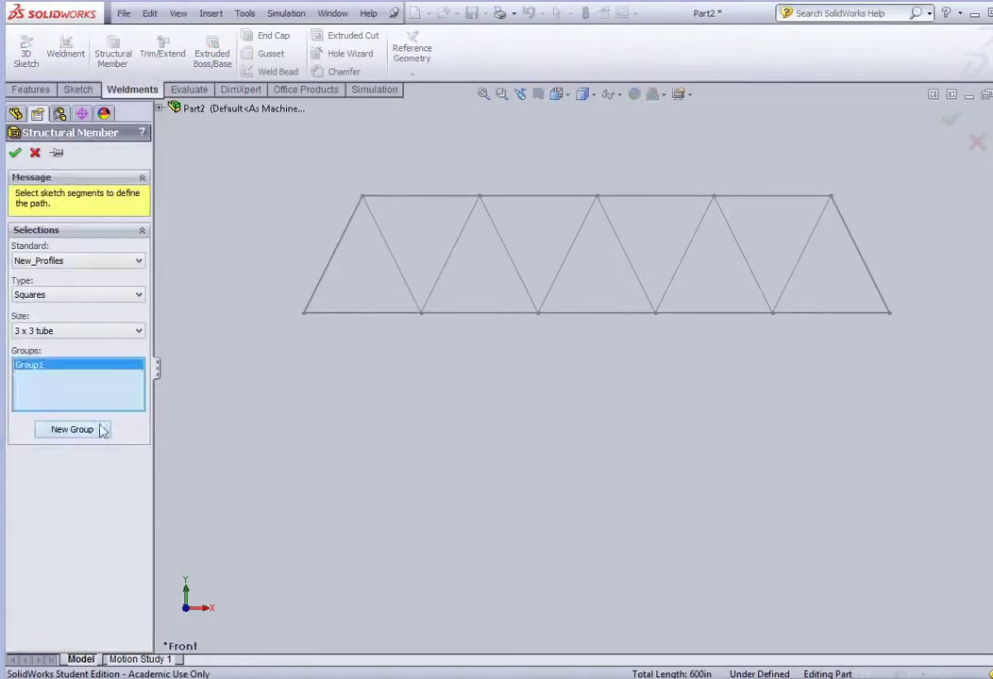
click(139, 264)
click(76, 307)
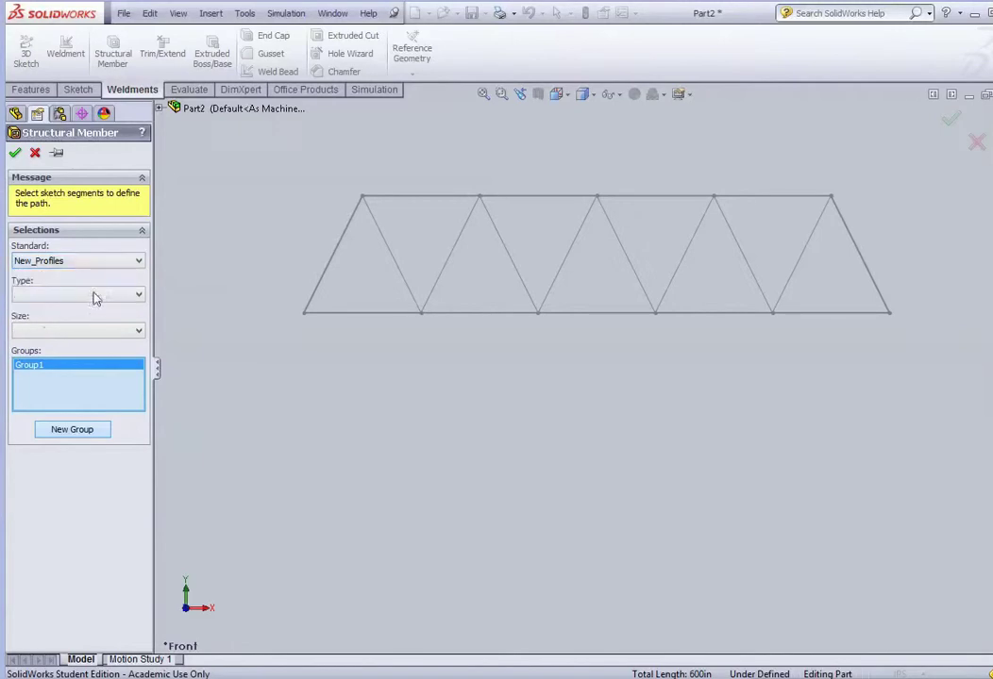
click(87, 298)
click(61, 311)
click(59, 330)
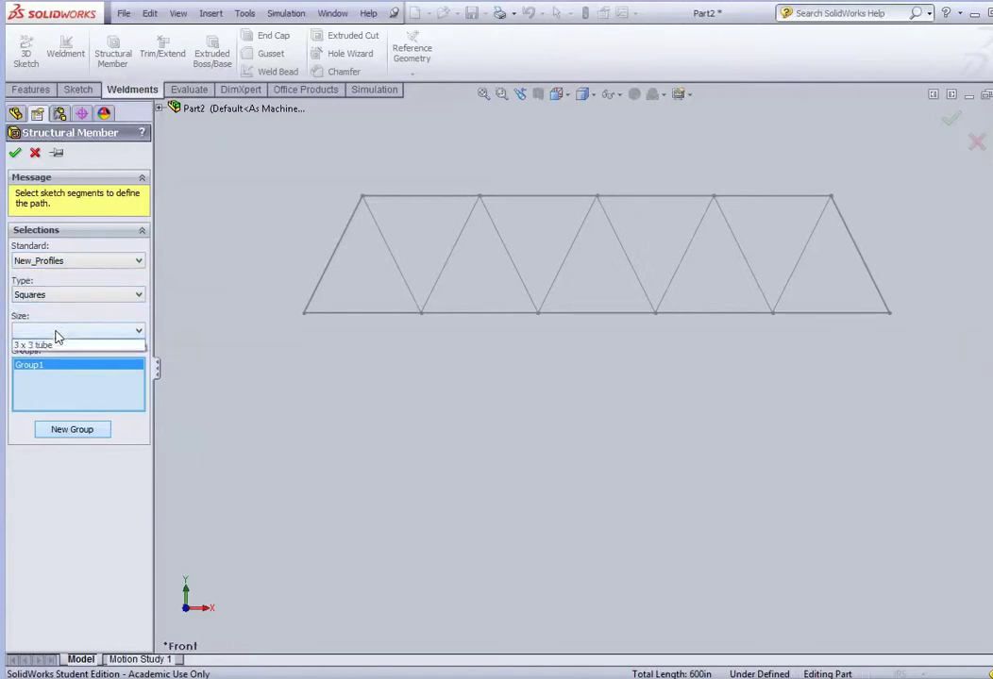
click(43, 347)
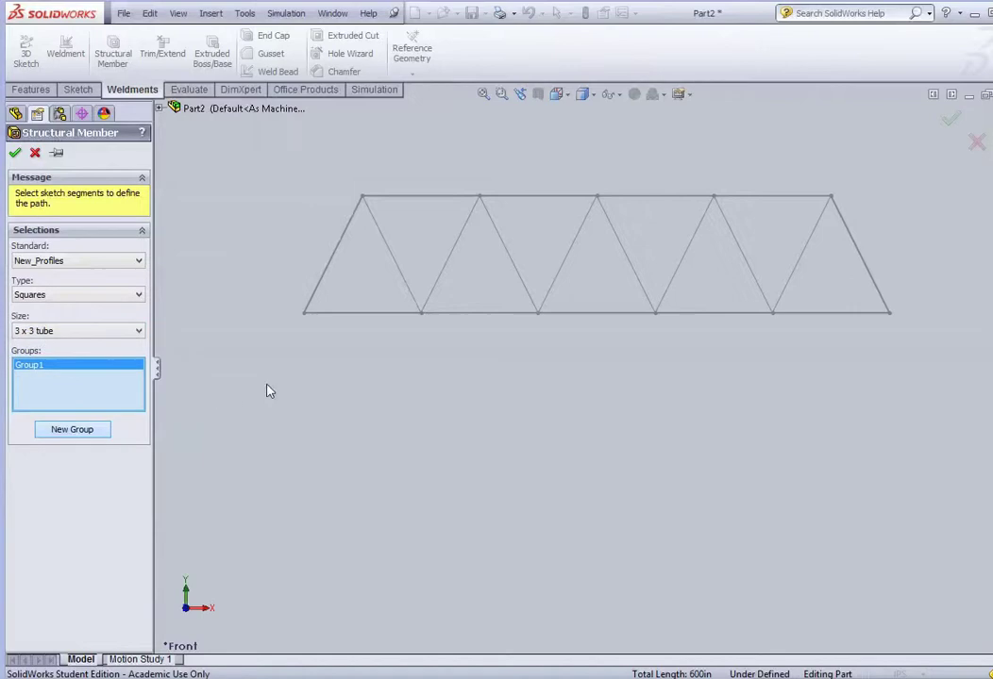
Add the five bottom horizontal lines of the truss as path segments of the group.
click(356, 317)
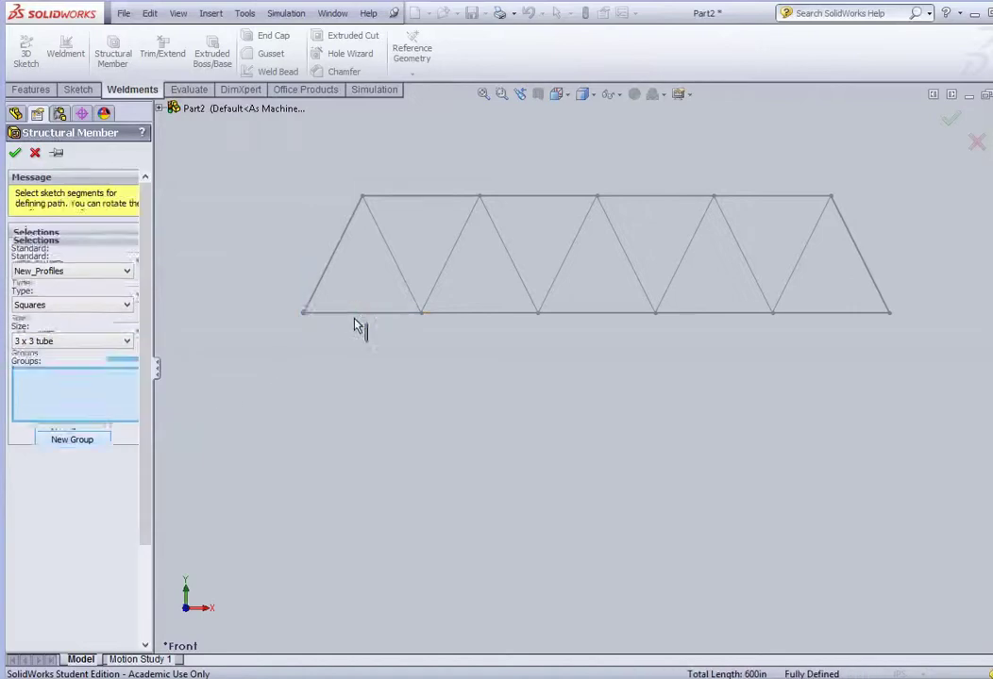
click(483, 316)
click(637, 315)
click(717, 317)
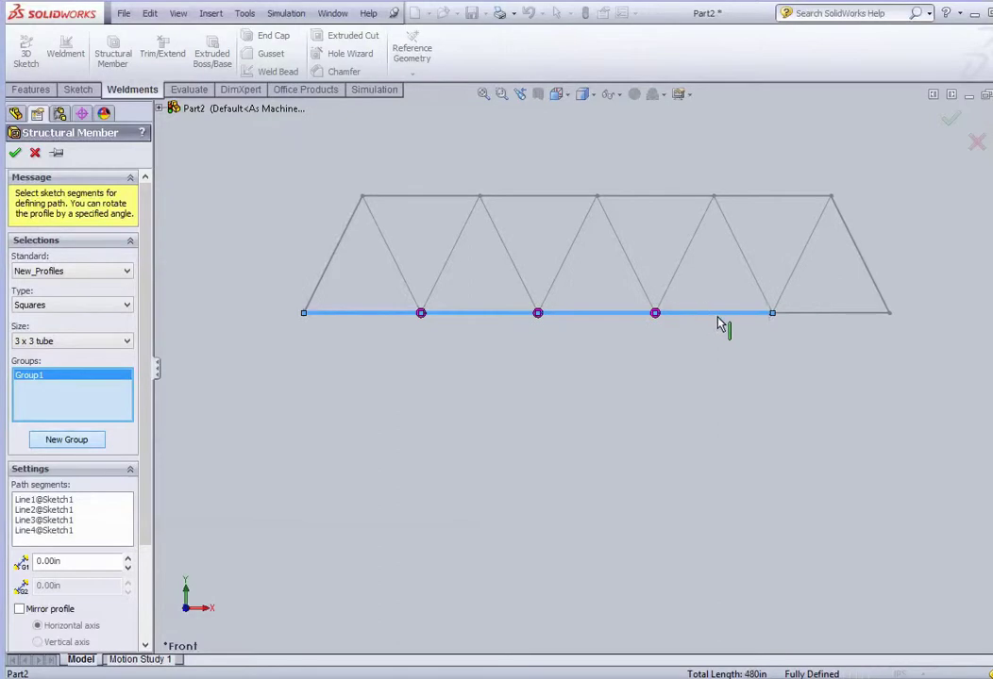
click(813, 319)
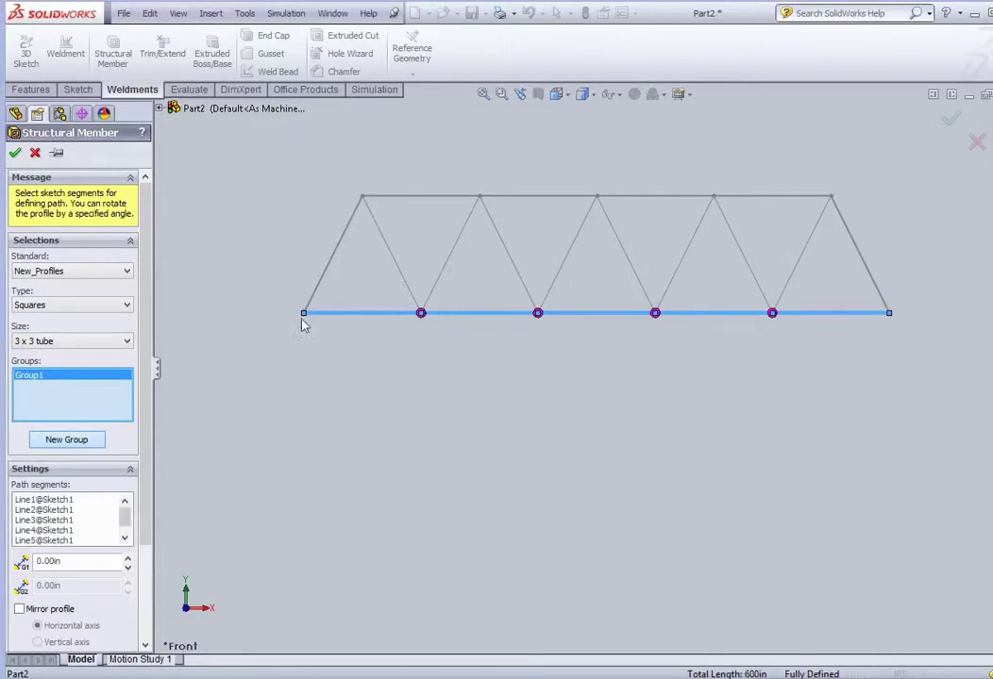
Add a second group containing the four top horizontal lines of the truss as path segments.
click(66, 440)
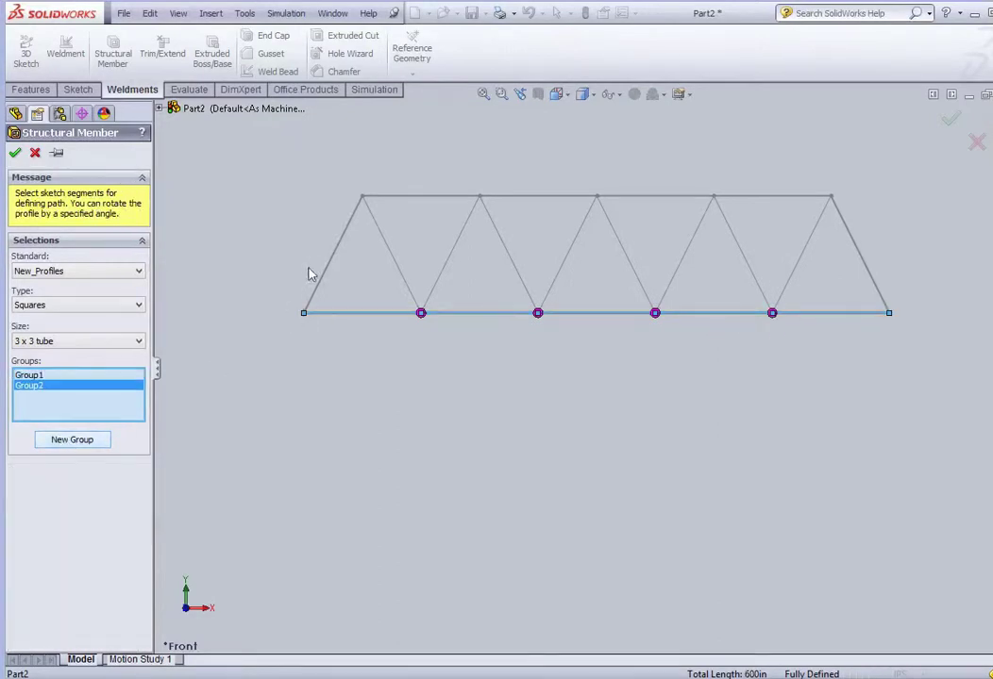
click(427, 196)
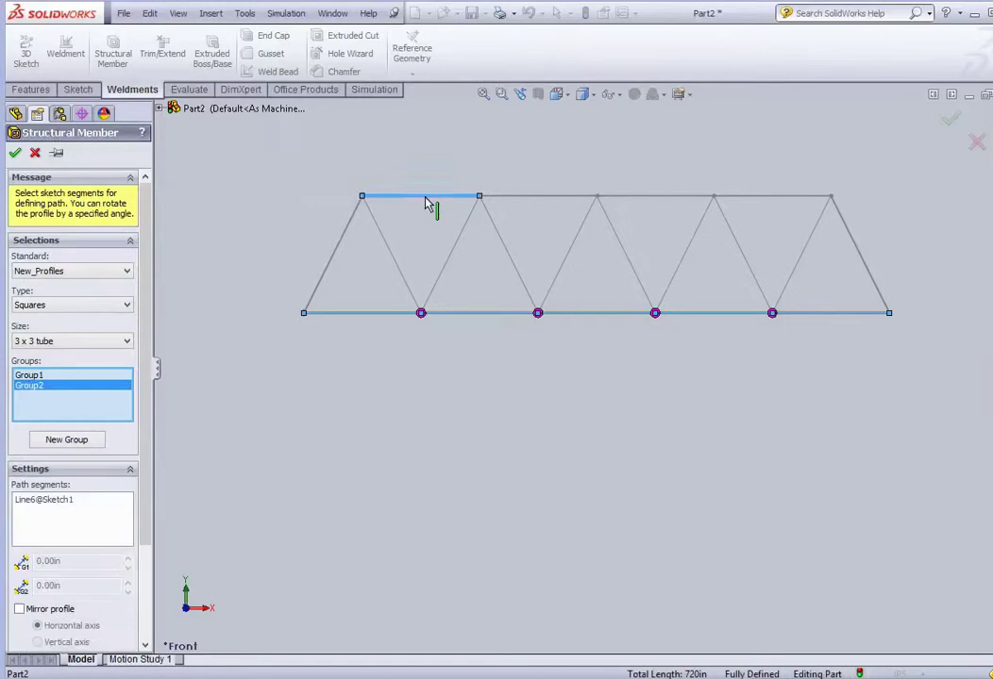
click(535, 202)
click(664, 200)
click(753, 204)
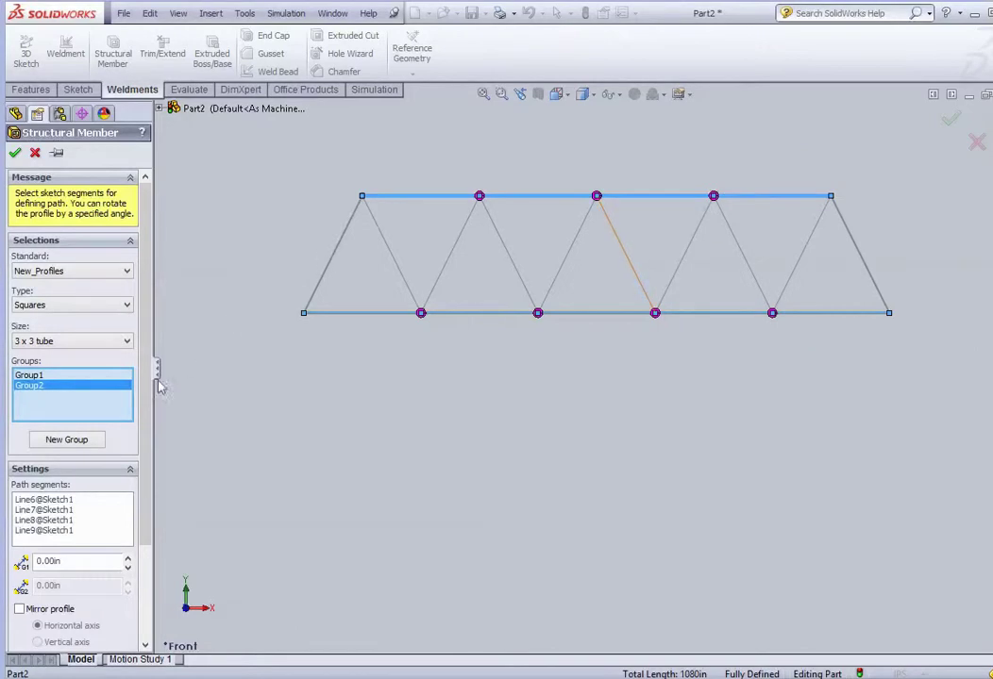
Add a third group containing all ten diagonal lines of the truss as path segments.
click(70, 441)
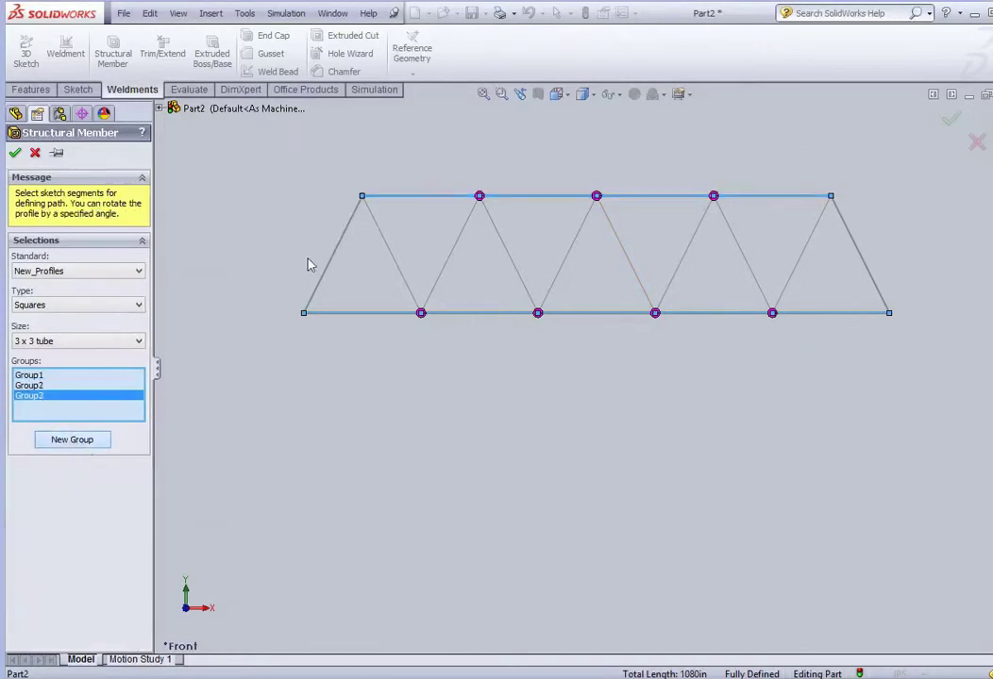
click(337, 263)
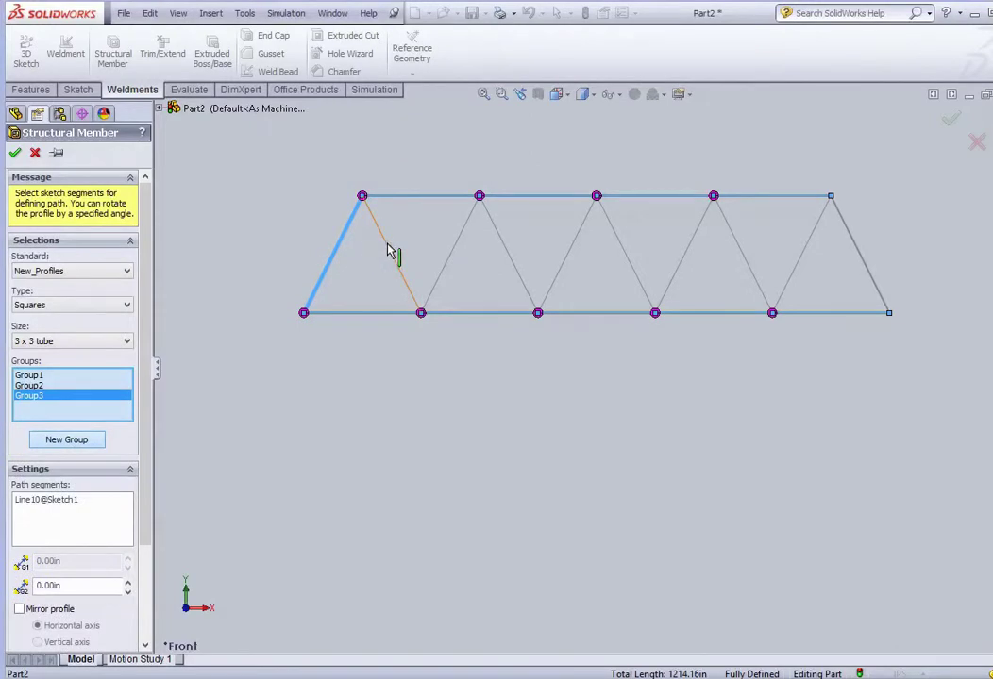
click(388, 251)
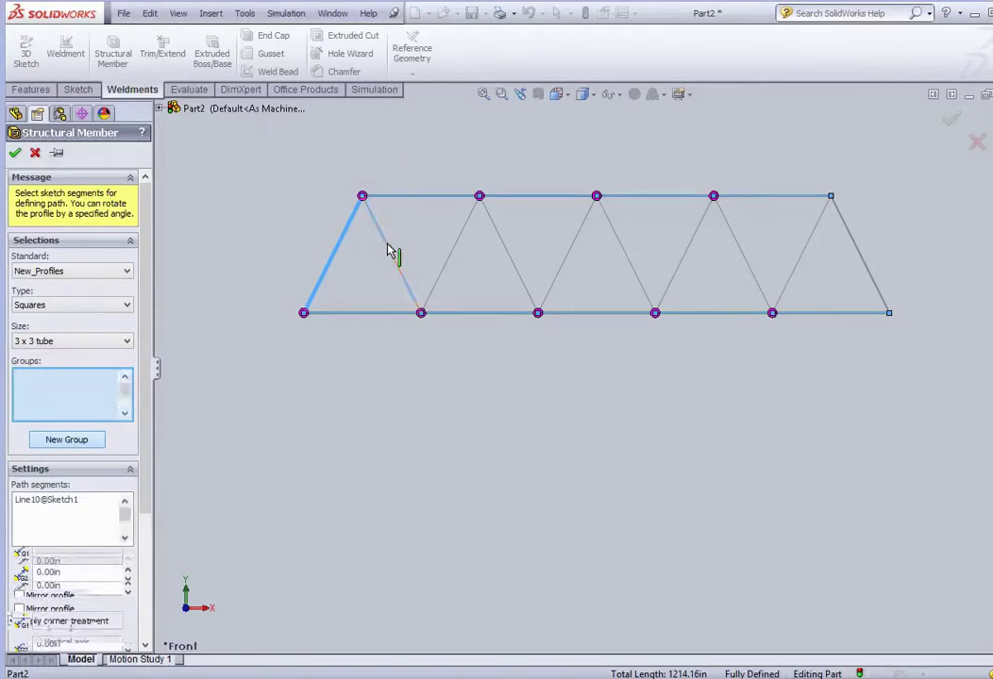
click(452, 260)
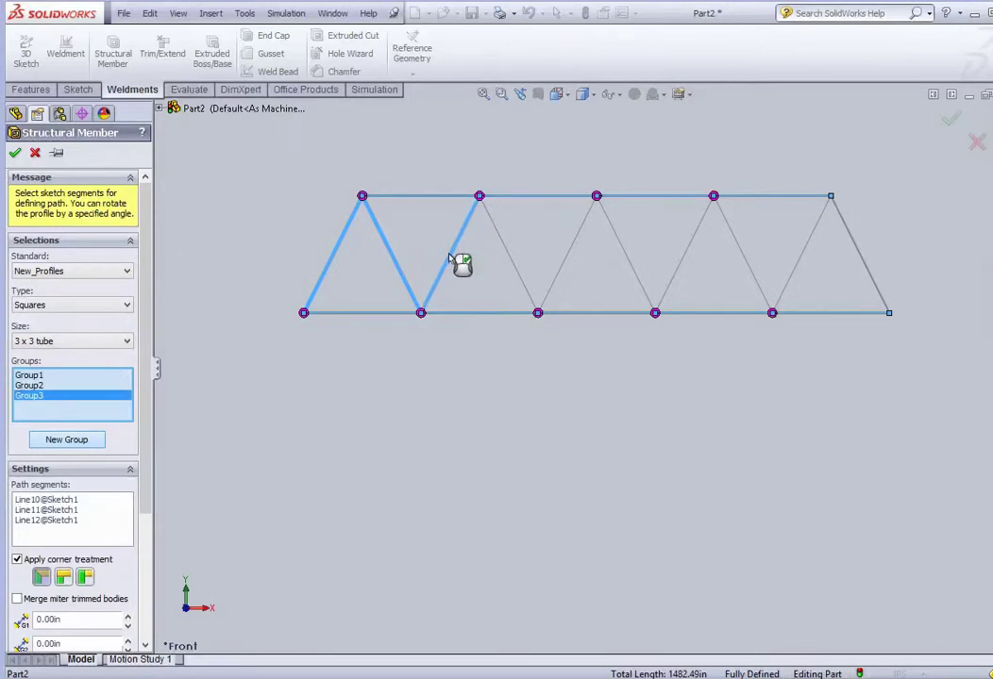
click(507, 251)
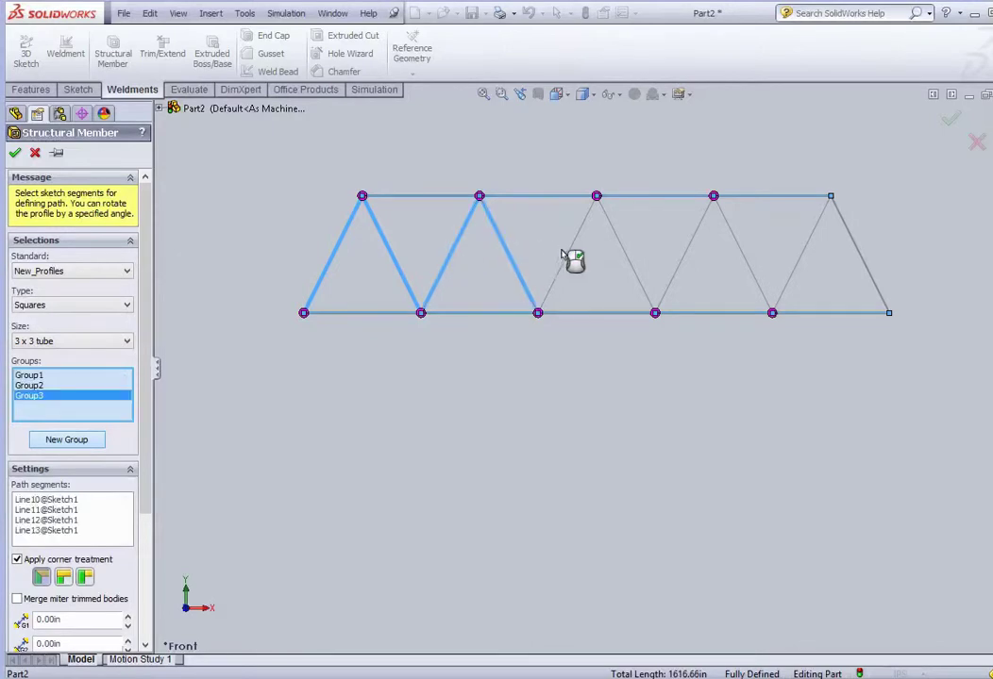
click(569, 259)
click(631, 258)
click(687, 266)
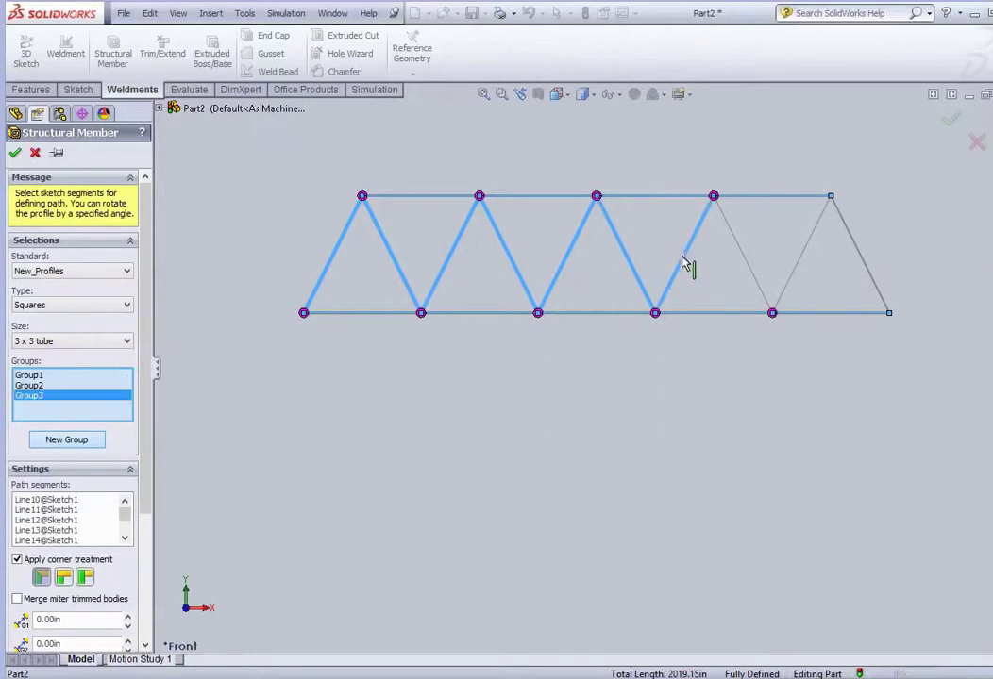
click(745, 262)
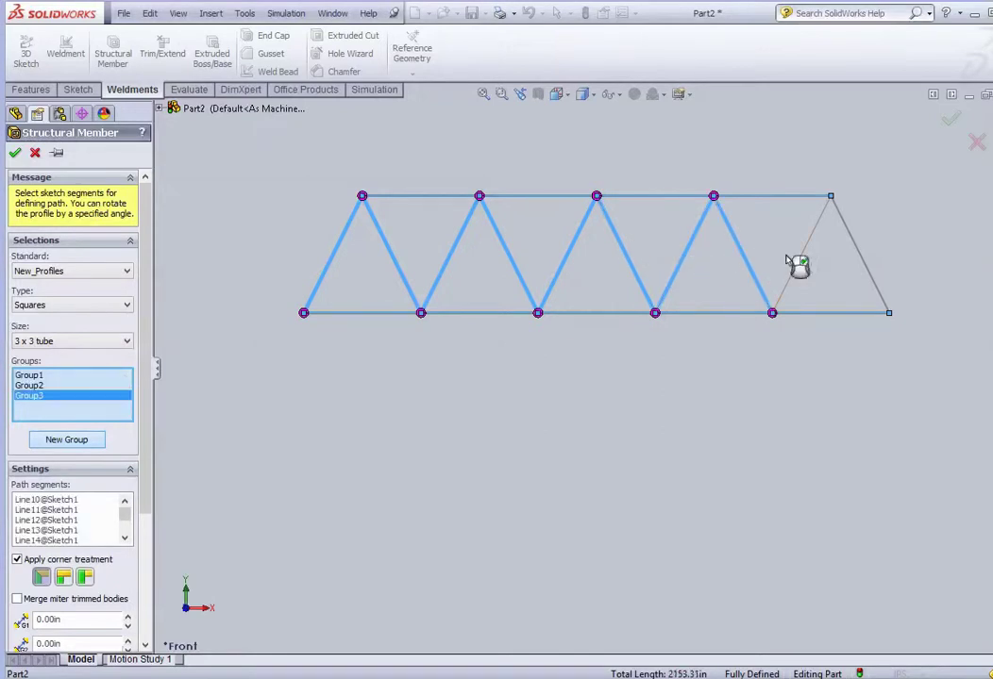
click(798, 265)
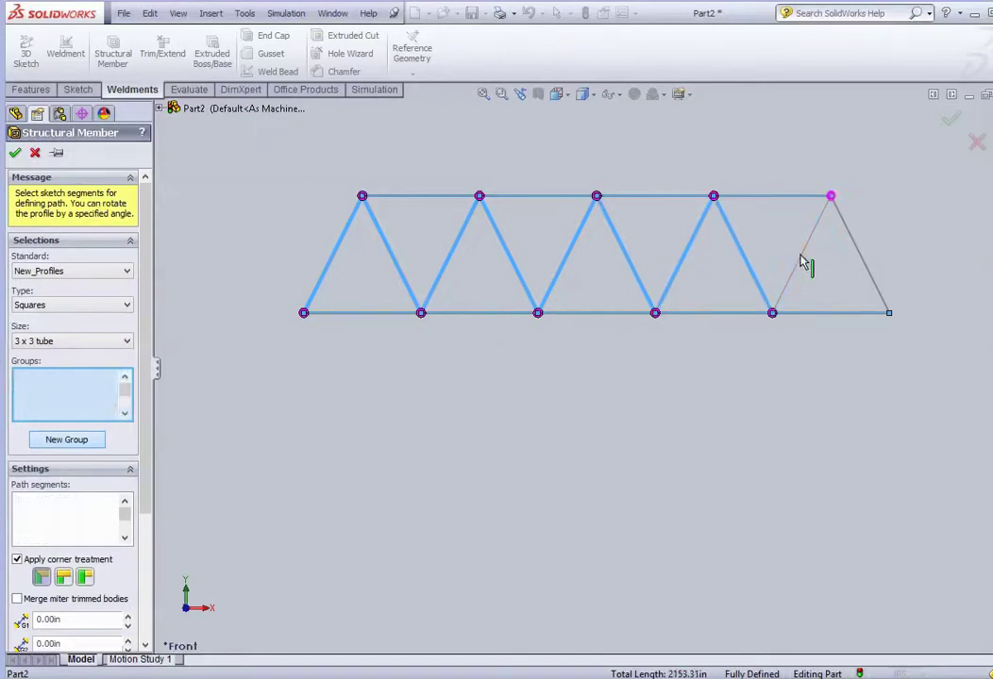
click(865, 264)
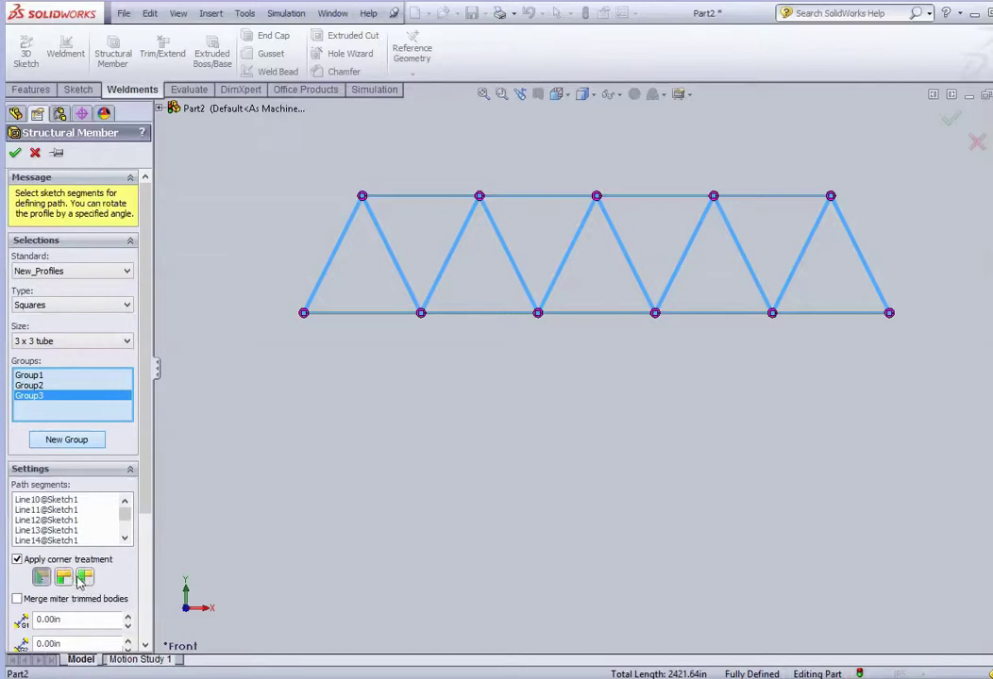
Examine the diagonal group's settings and how the previewed tubes meet at the upper-left joint of the truss.
scroll(132, 603, down, 5)
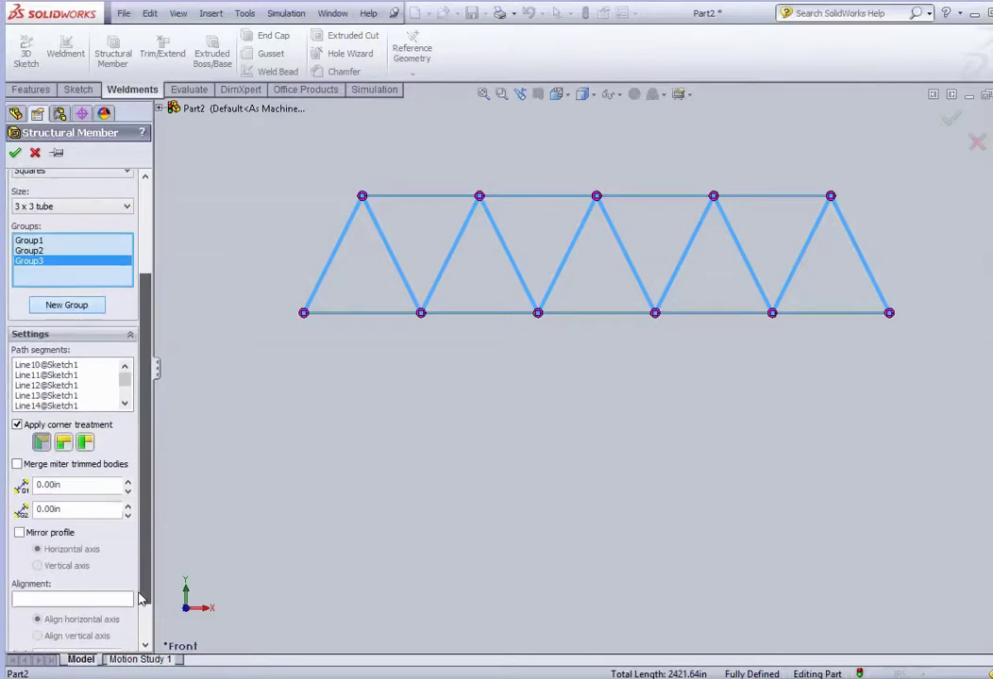
scroll(135, 639, up, 2)
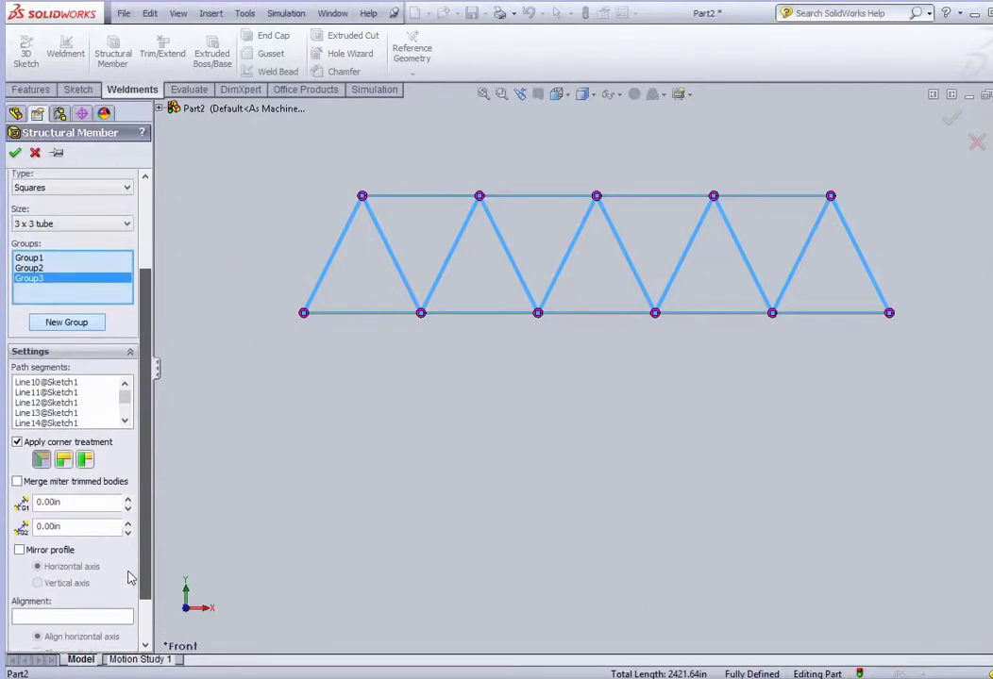
scroll(292, 188, down, 3)
scroll(462, 248, down, 10)
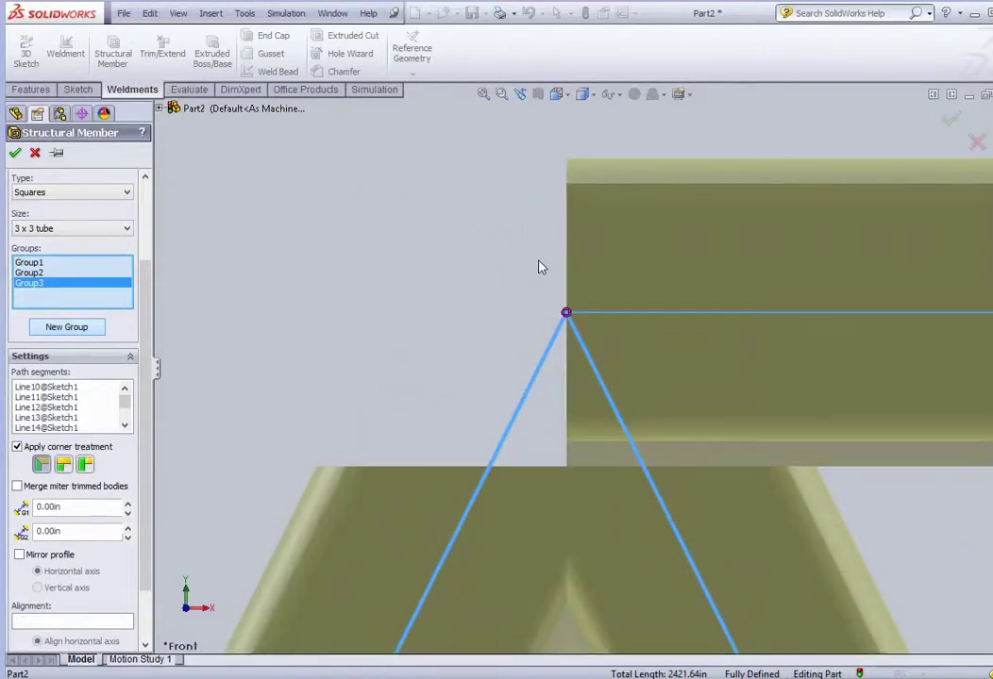
middle_drag(510, 369, 449, 359)
right_click(458, 359)
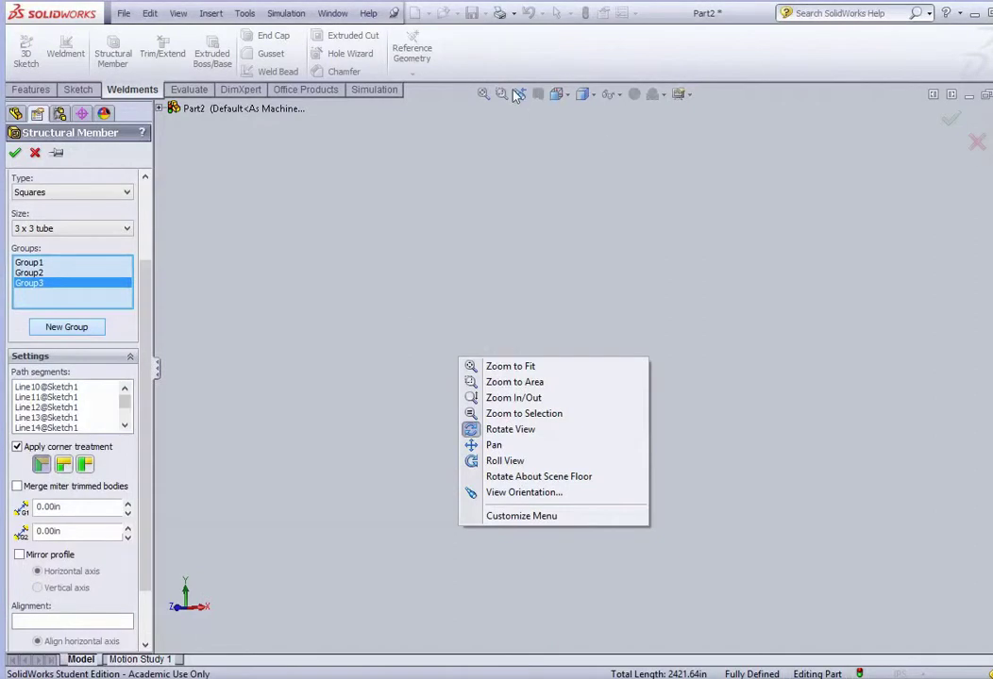
click(483, 95)
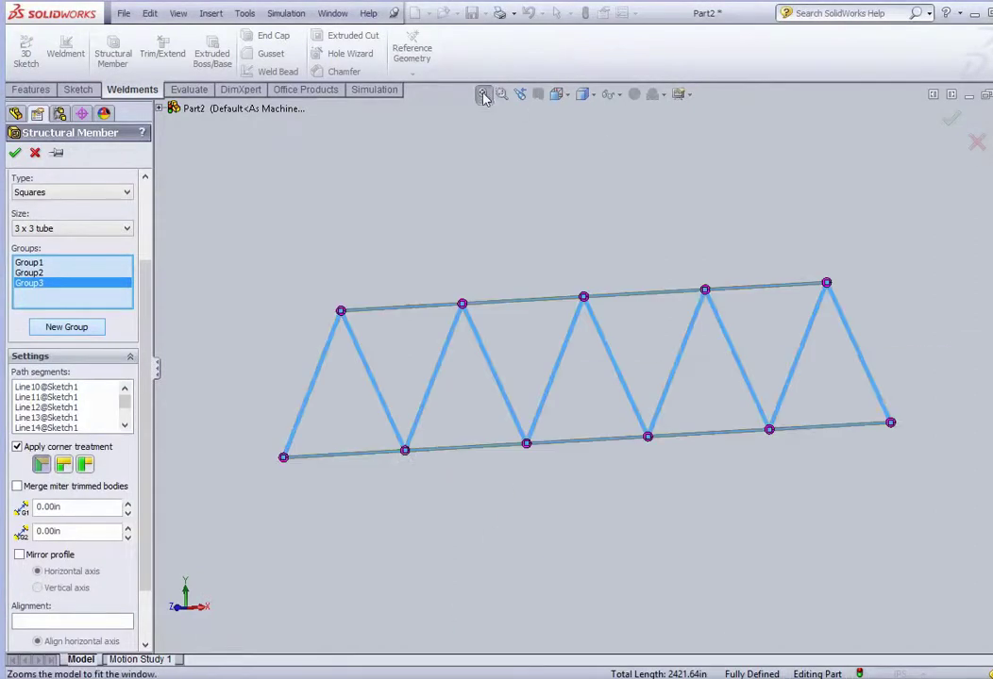
scroll(344, 314, down, 5)
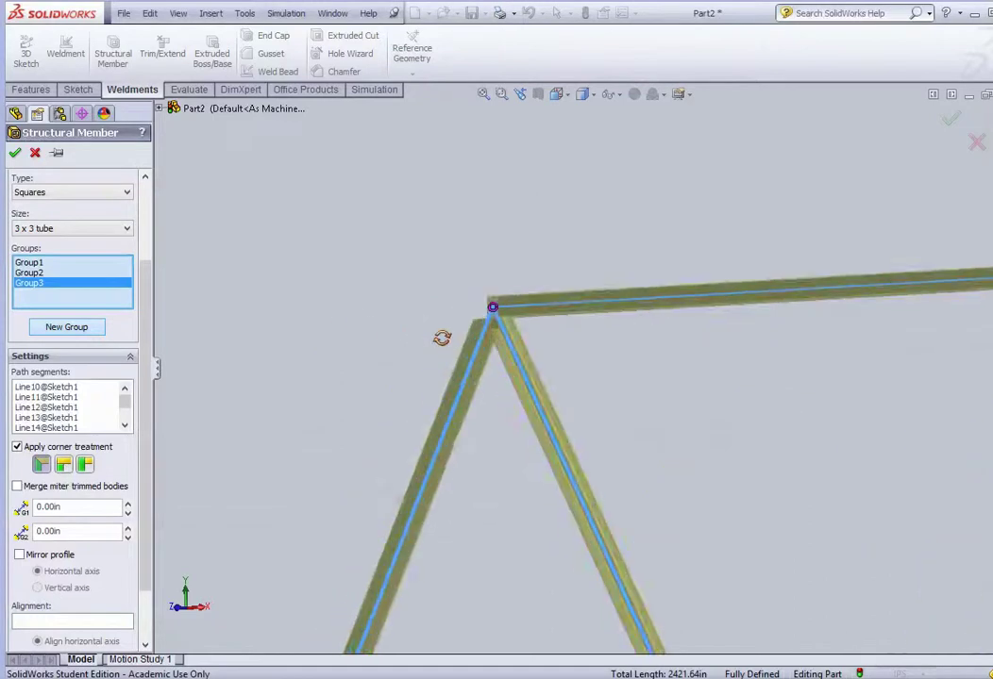
scroll(442, 337, down, 4)
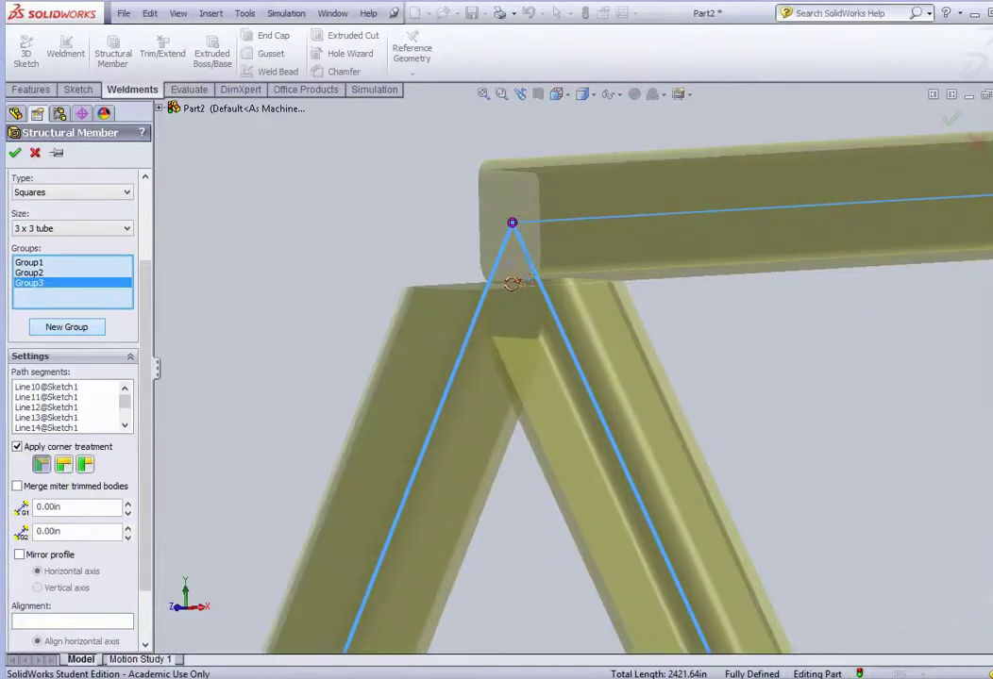
drag(450, 305, 456, 306)
right_click(457, 305)
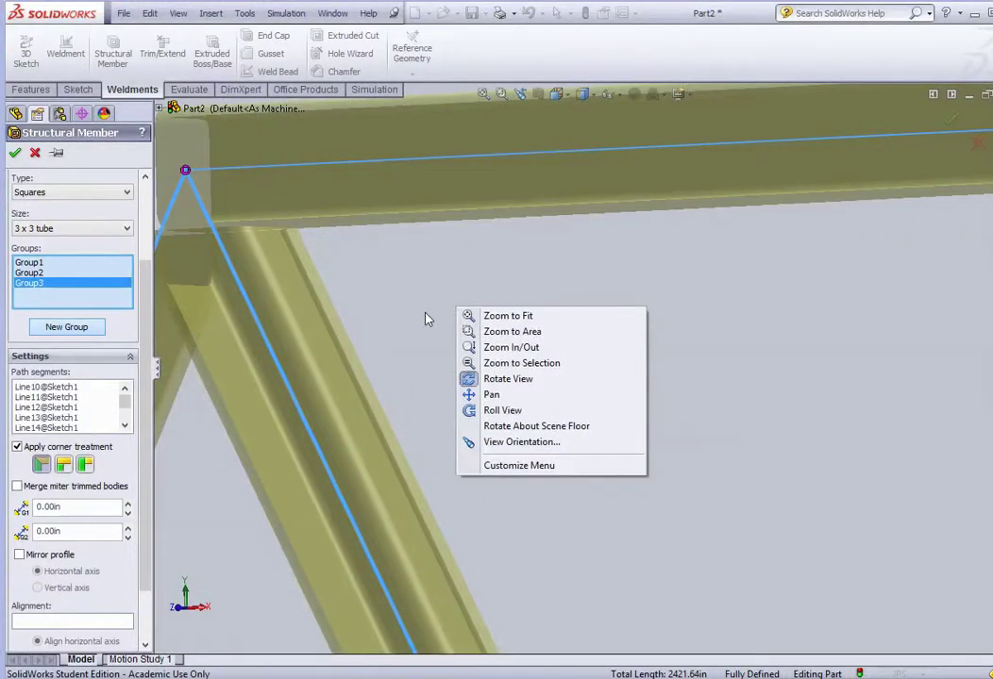
click(506, 379)
scroll(500, 354, up, 7)
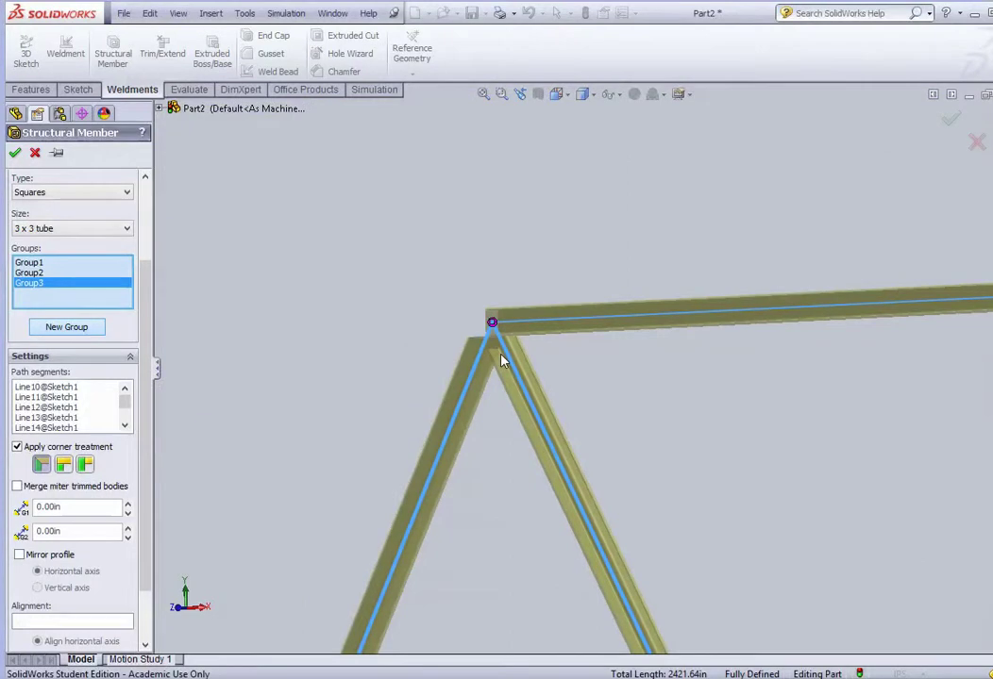
scroll(501, 360, up, 2)
middle_drag(497, 359, 594, 461)
scroll(774, 474, down, 5)
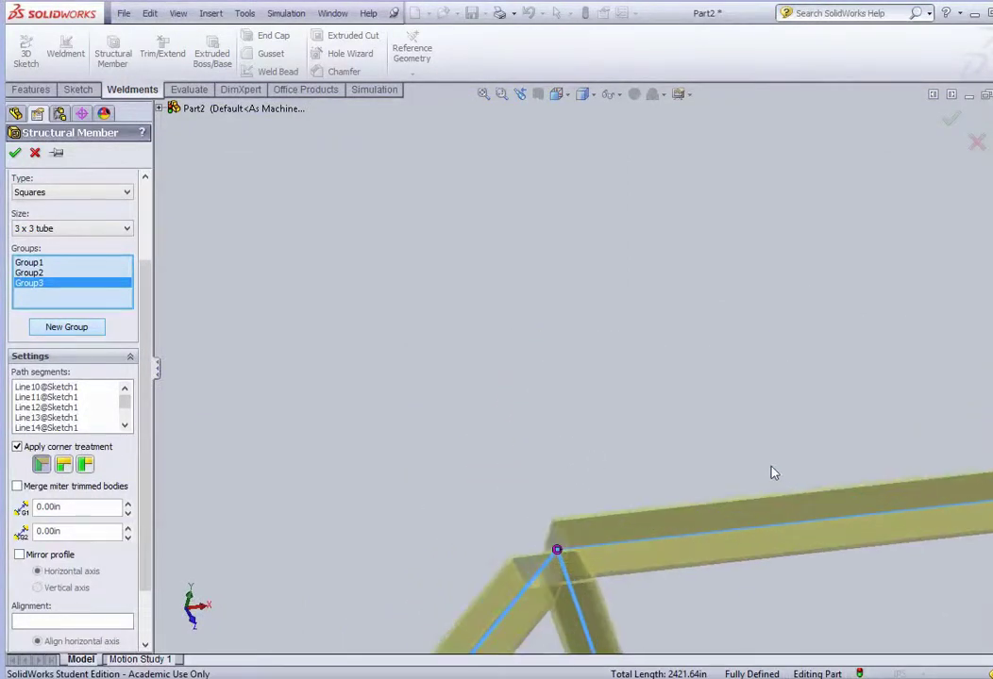
scroll(653, 438, down, 2)
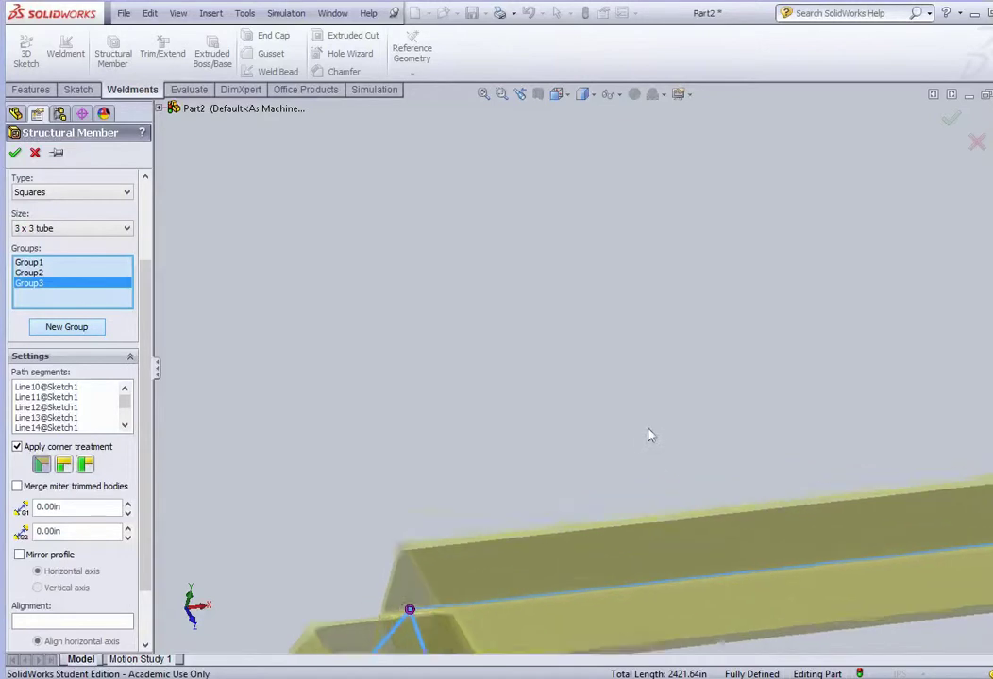
scroll(648, 420, up, 3)
scroll(621, 404, down, 2)
scroll(613, 407, up, 2)
scroll(526, 479, up, 3)
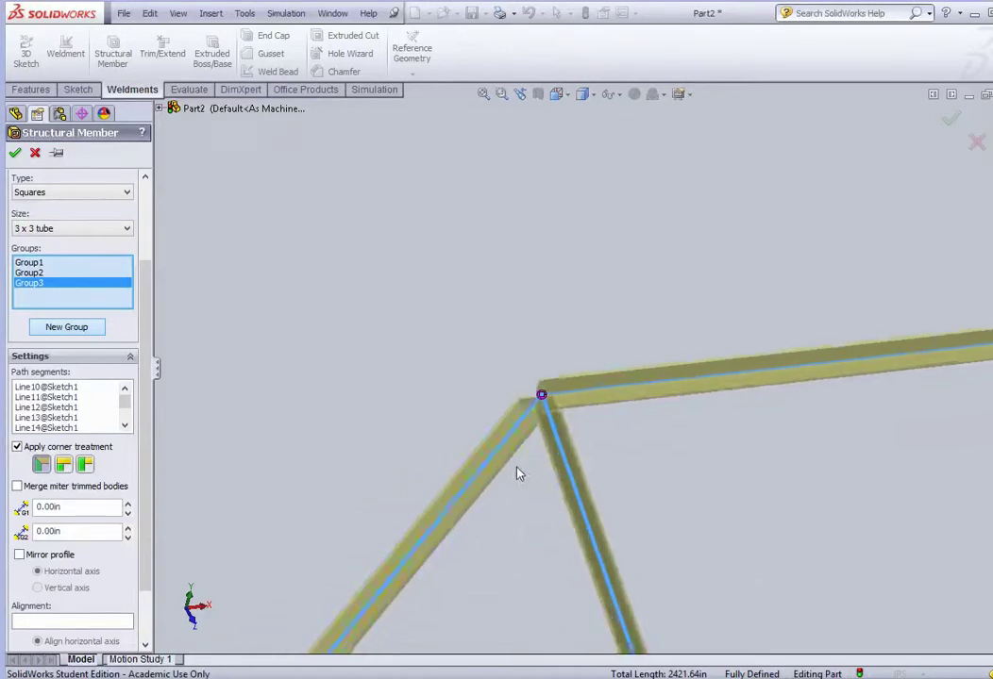
Create the structural member from the bottom, top and diagonal groups of the truss.
scroll(520, 453, down, 3)
scroll(631, 342, down, 2)
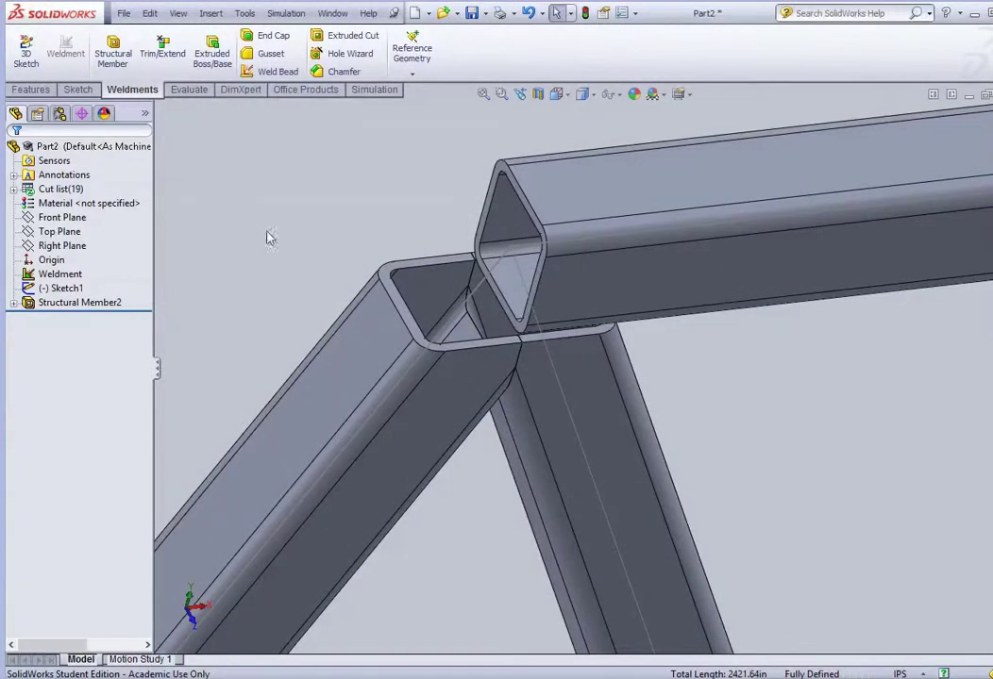
click(484, 93)
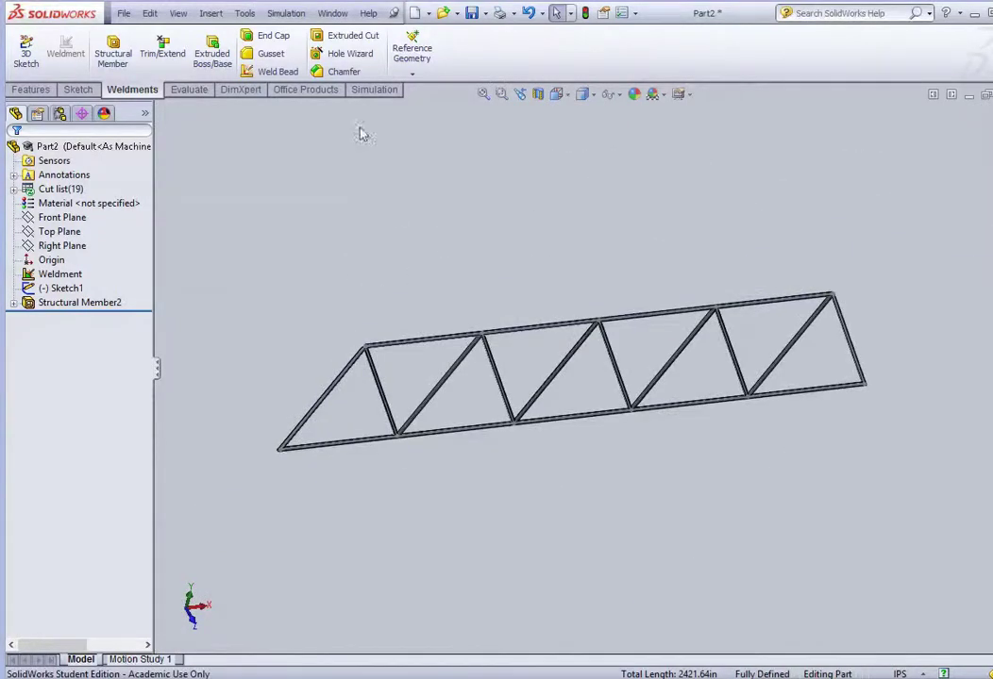